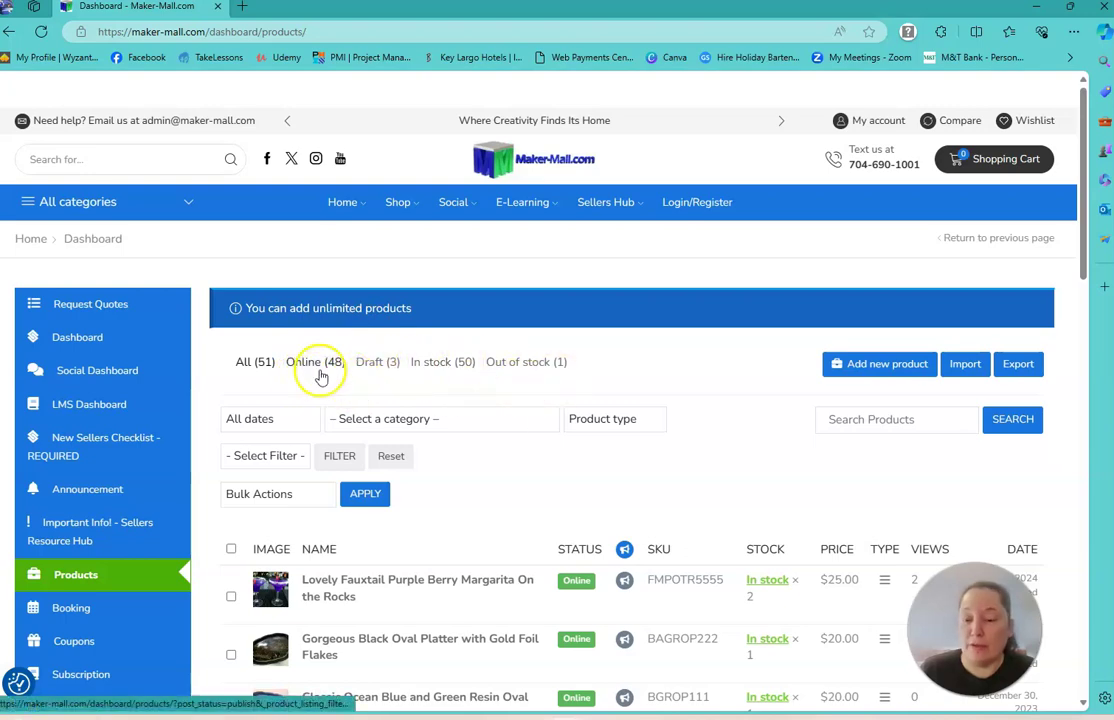
- Review the store's product list and start adding a new product
{"action": "scroll", "coordinate": [600, 396], "scroll_direction": "down", "scroll_amount": 4}
{"action": "scroll", "coordinate": [603, 401], "scroll_direction": "down", "scroll_amount": 4}
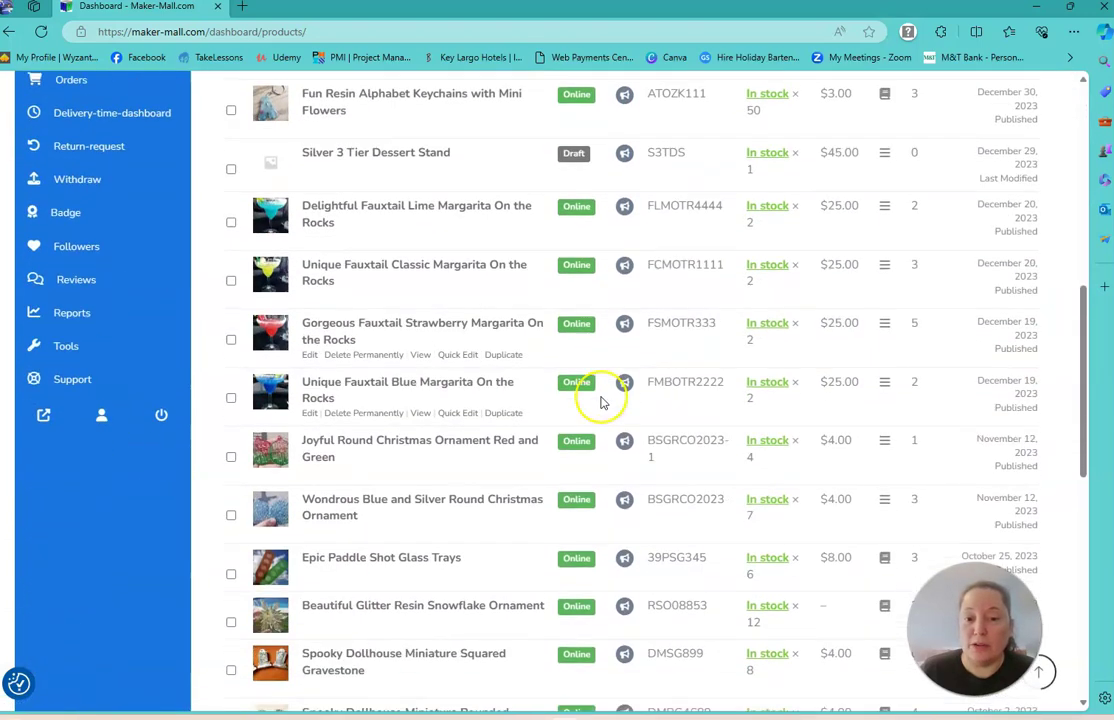
{"action": "scroll", "coordinate": [600, 400], "scroll_direction": "up", "scroll_amount": 5}
{"action": "scroll", "coordinate": [600, 403], "scroll_direction": "up", "scroll_amount": 3}
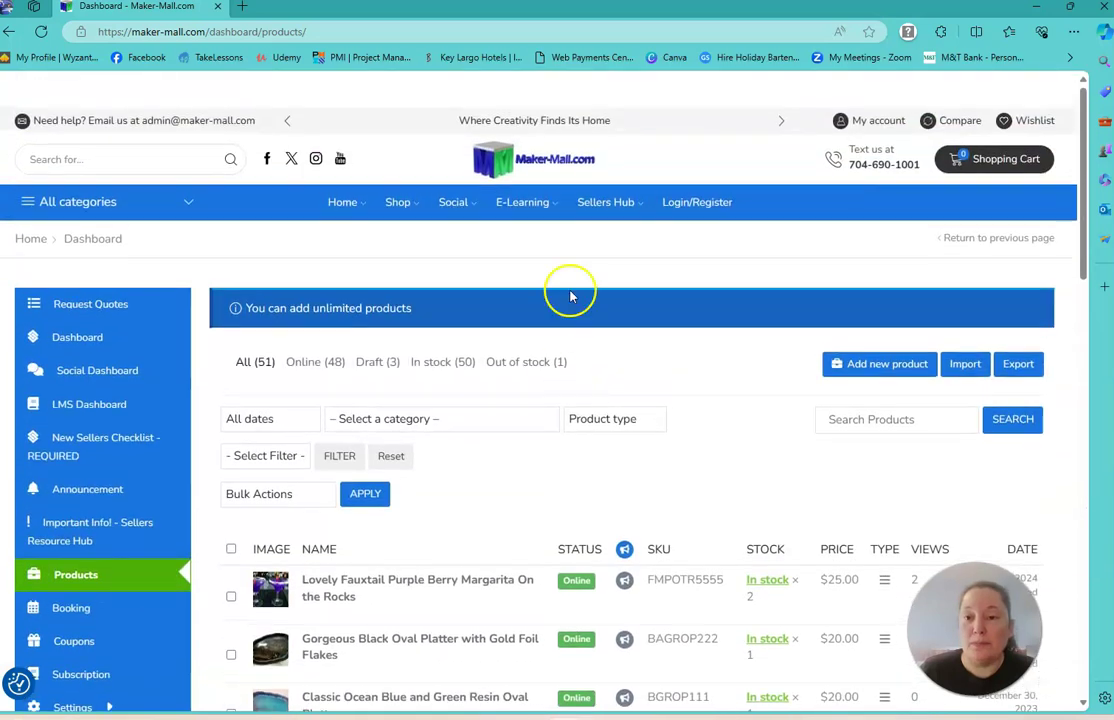
{"action": "left_click", "coordinate": [873, 366]}
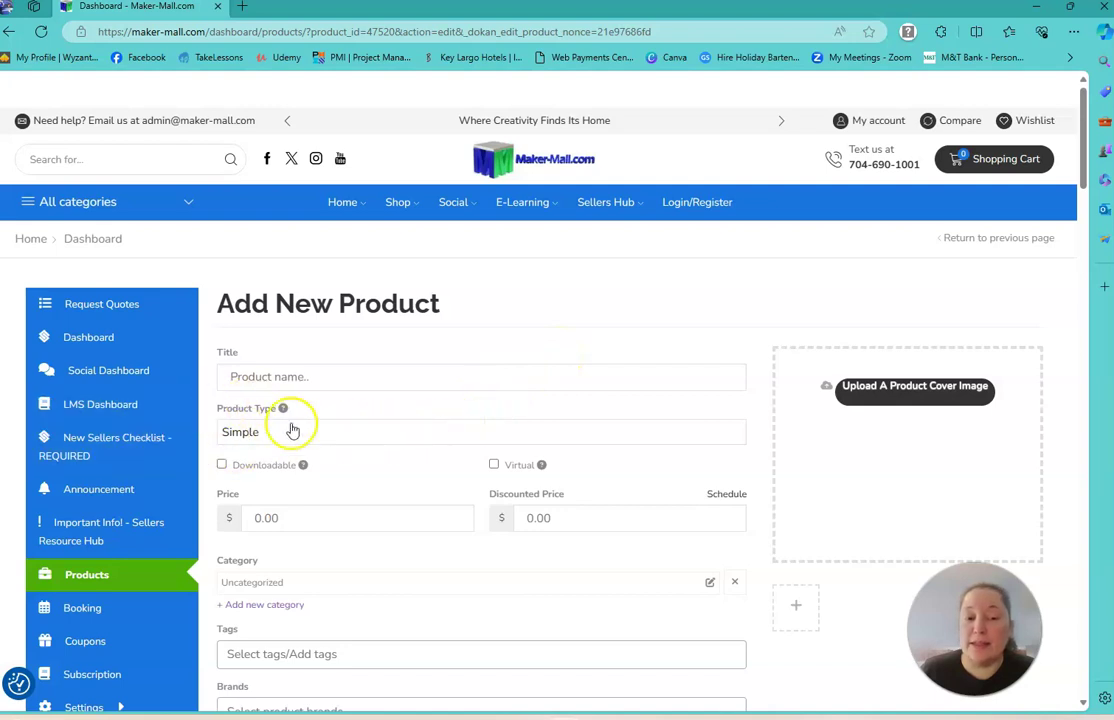
- Title the new product "Sensational Sample Simple Product", correcting the capitalization of "Simple"
{"action": "left_click", "coordinate": [300, 376]}
{"action": "type", "text": "Sample SImple Product"}
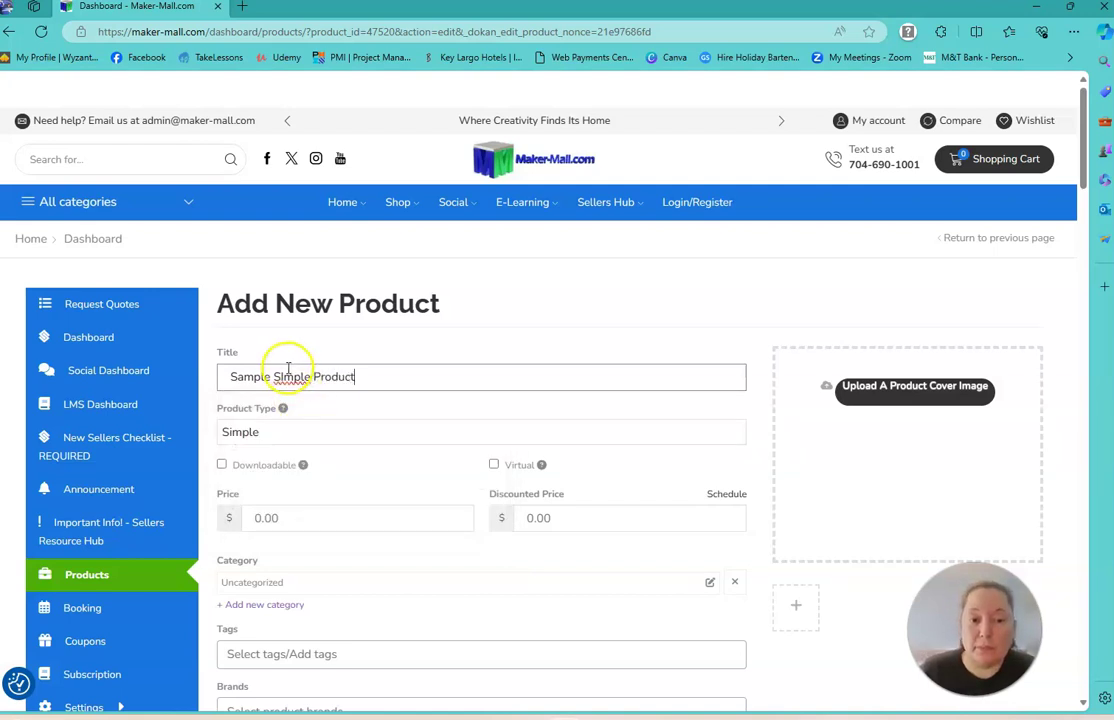
{"action": "right_click", "coordinate": [283, 373]}
{"action": "left_click", "coordinate": [298, 438]}
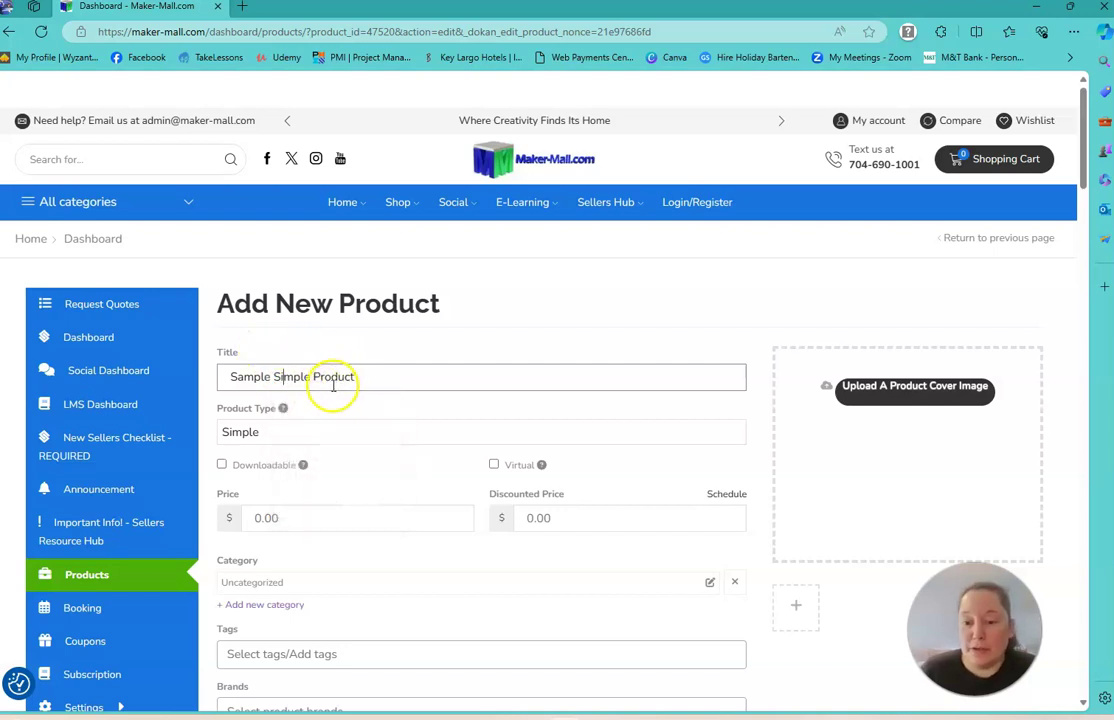
{"action": "left_click", "coordinate": [222, 376]}
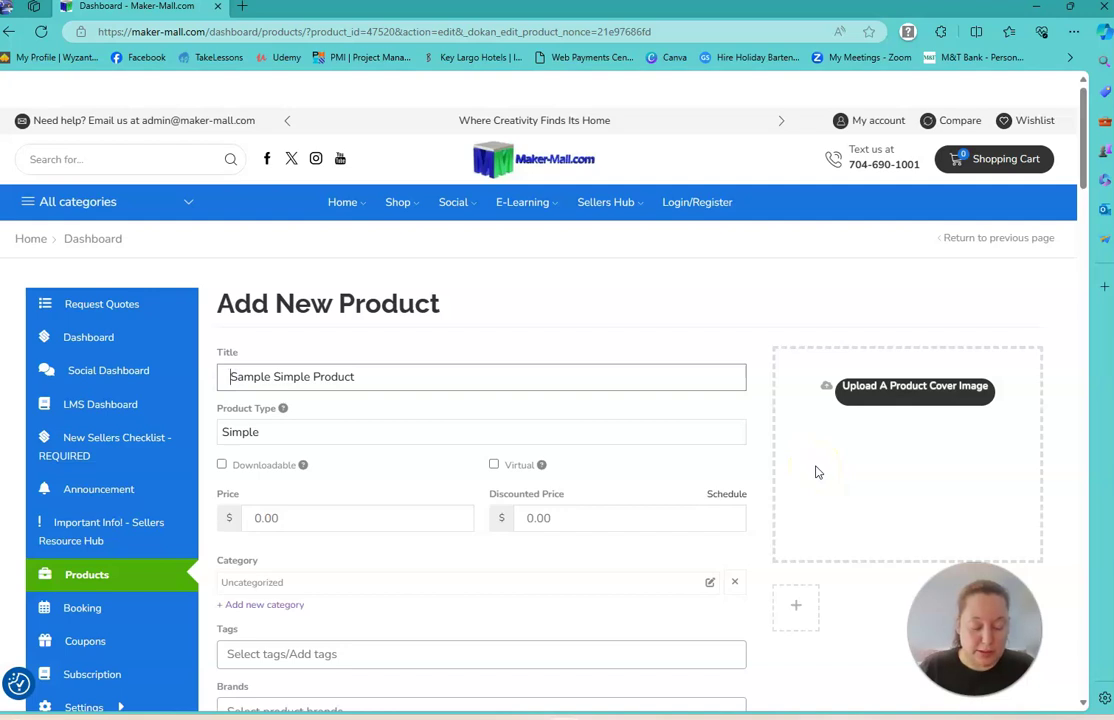
{"action": "type", "text": "Sensational"}
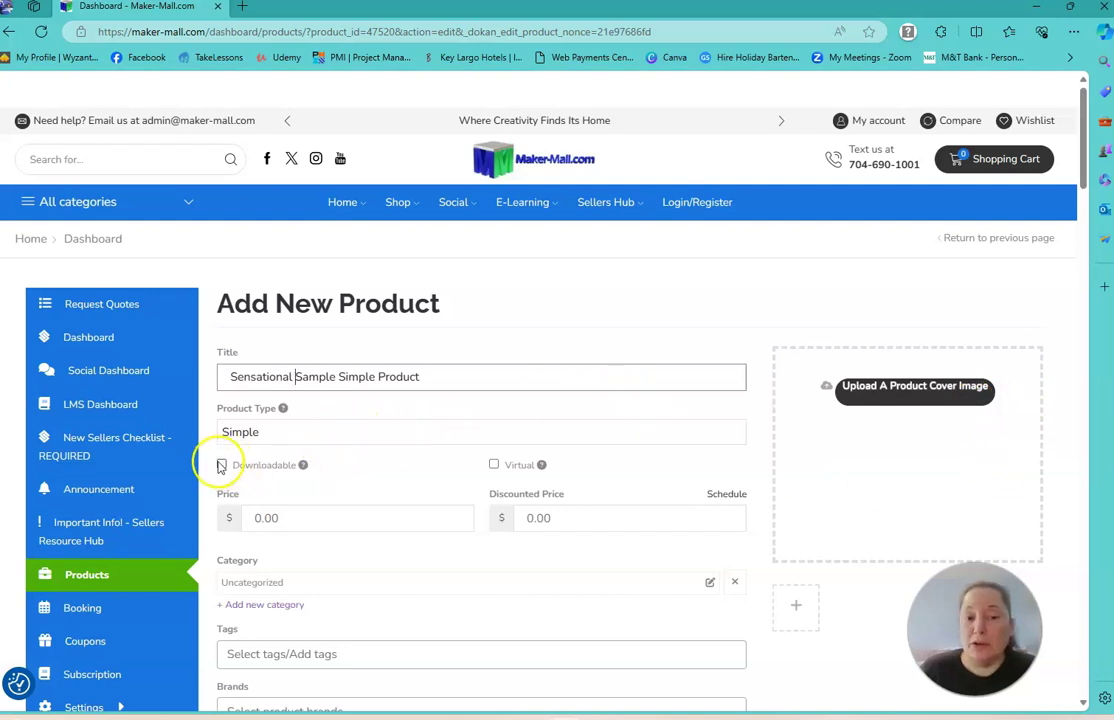
- Set the product's regular price to 3.00 dollars
{"action": "left_click", "coordinate": [273, 519]}
{"action": "type", "text": "3"}
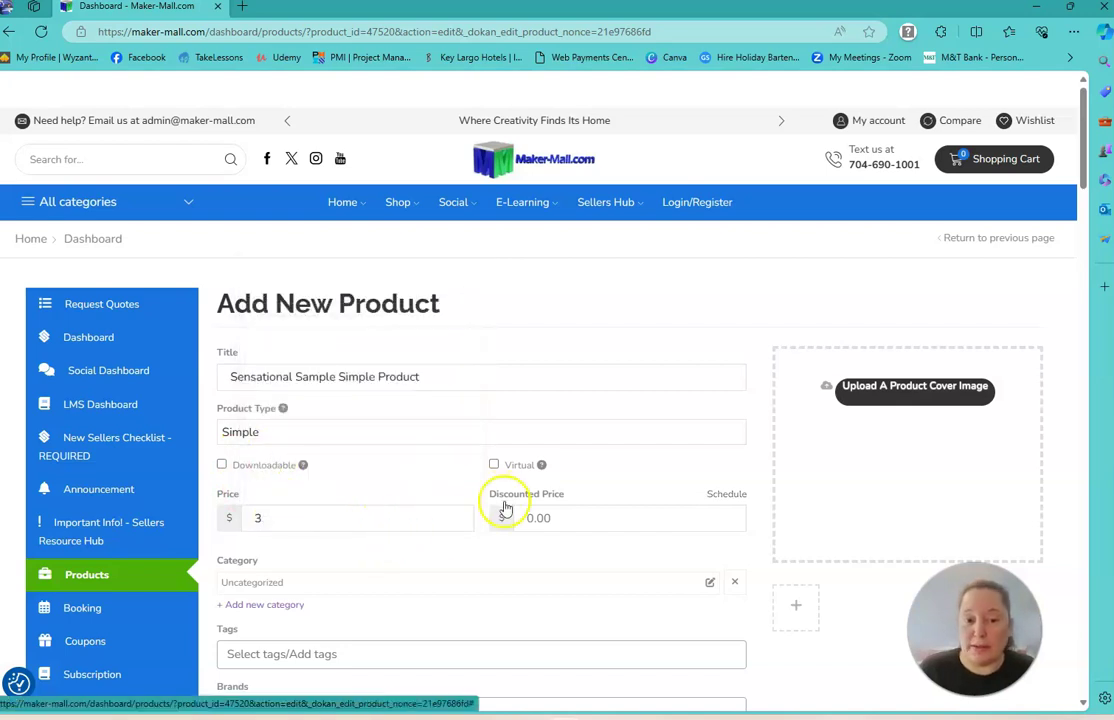
{"action": "left_click", "coordinate": [358, 529]}
{"action": "type", "text": ".00"}
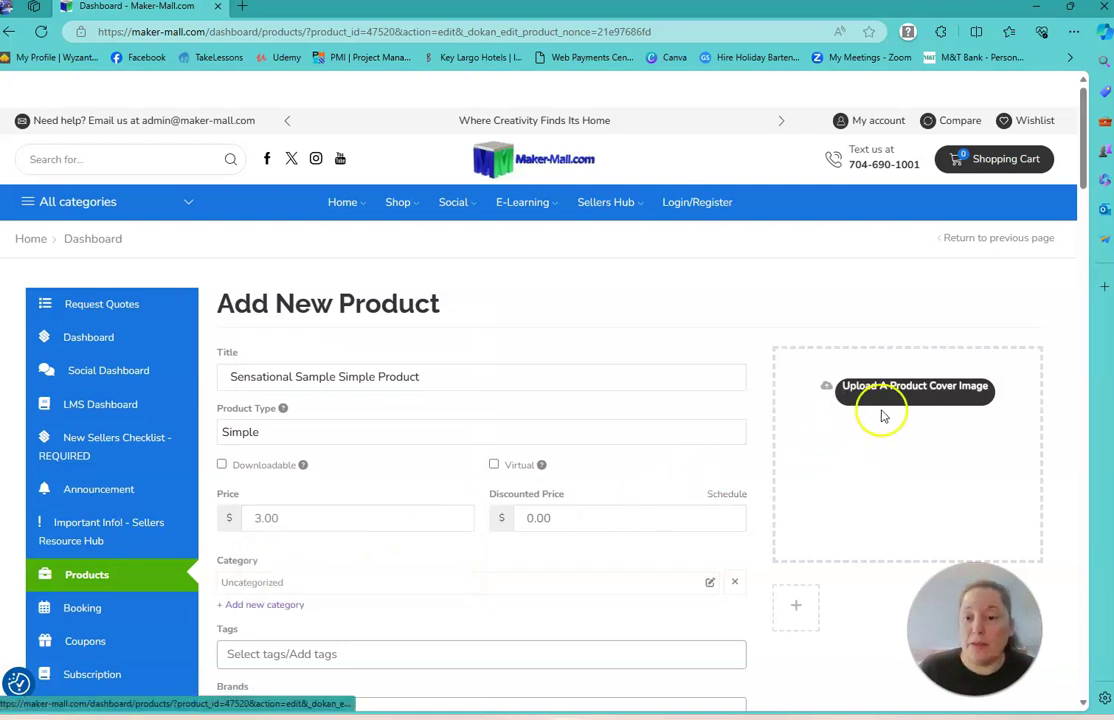
- Choose bitmoji.png from the media library for the product cover and set its alt text to "Sensational Sample Simple Cover"
{"action": "scroll", "coordinate": [912, 301], "scroll_direction": "down", "scroll_amount": 2}
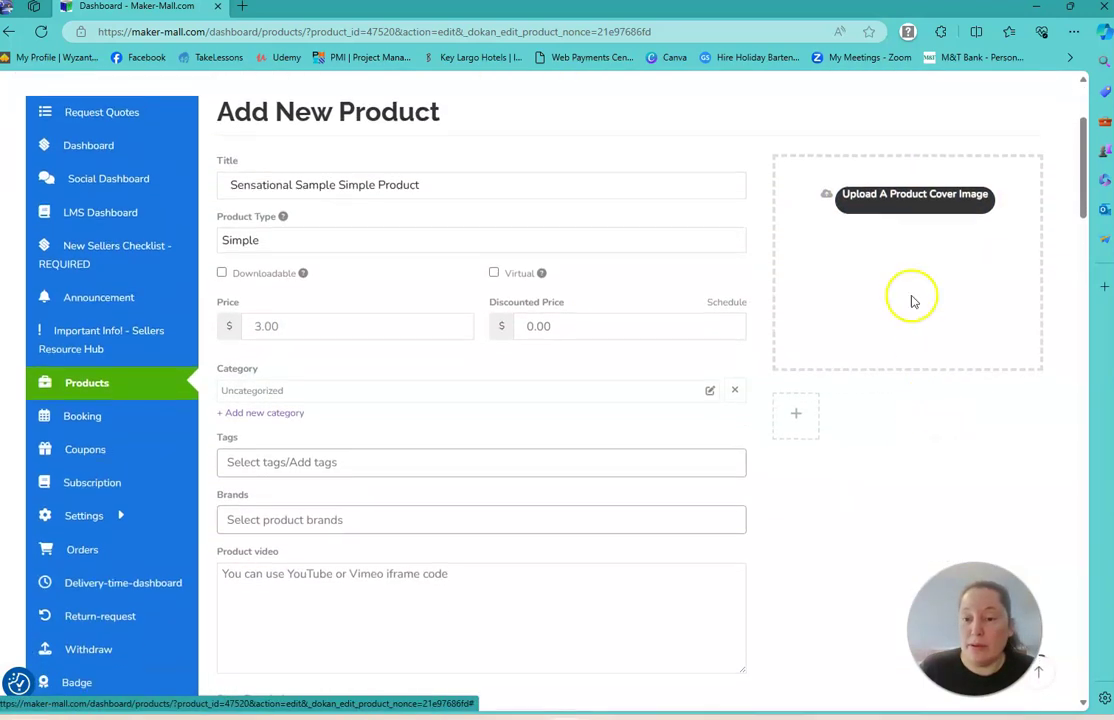
{"action": "left_click", "coordinate": [878, 198]}
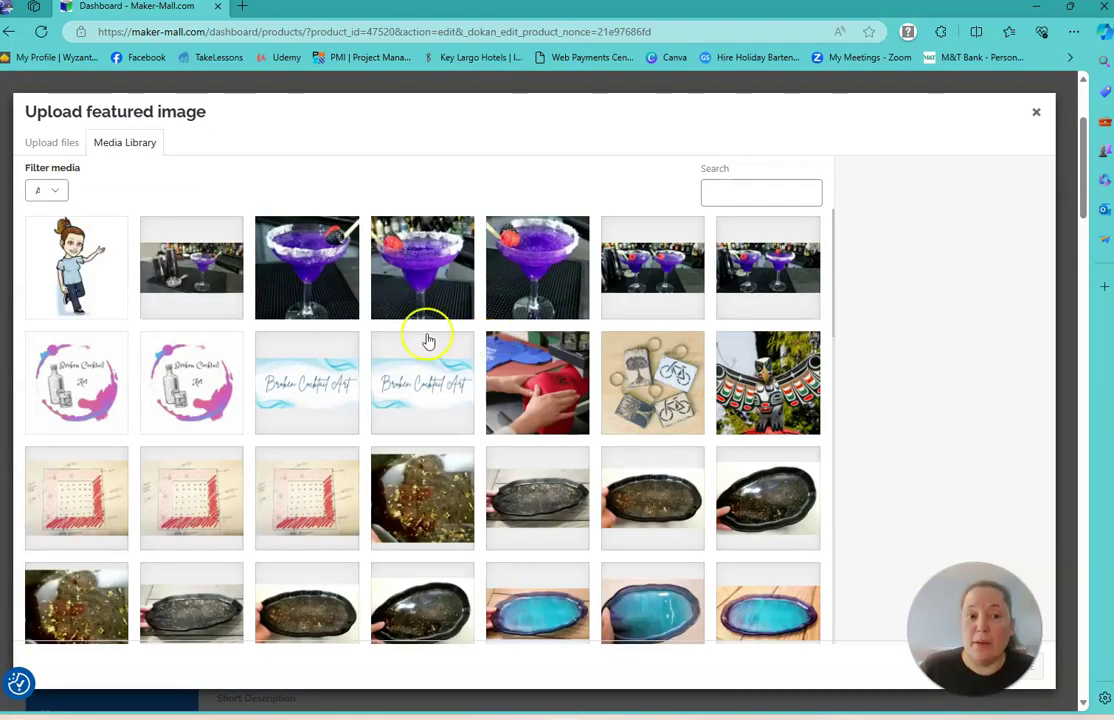
{"action": "left_click", "coordinate": [88, 258]}
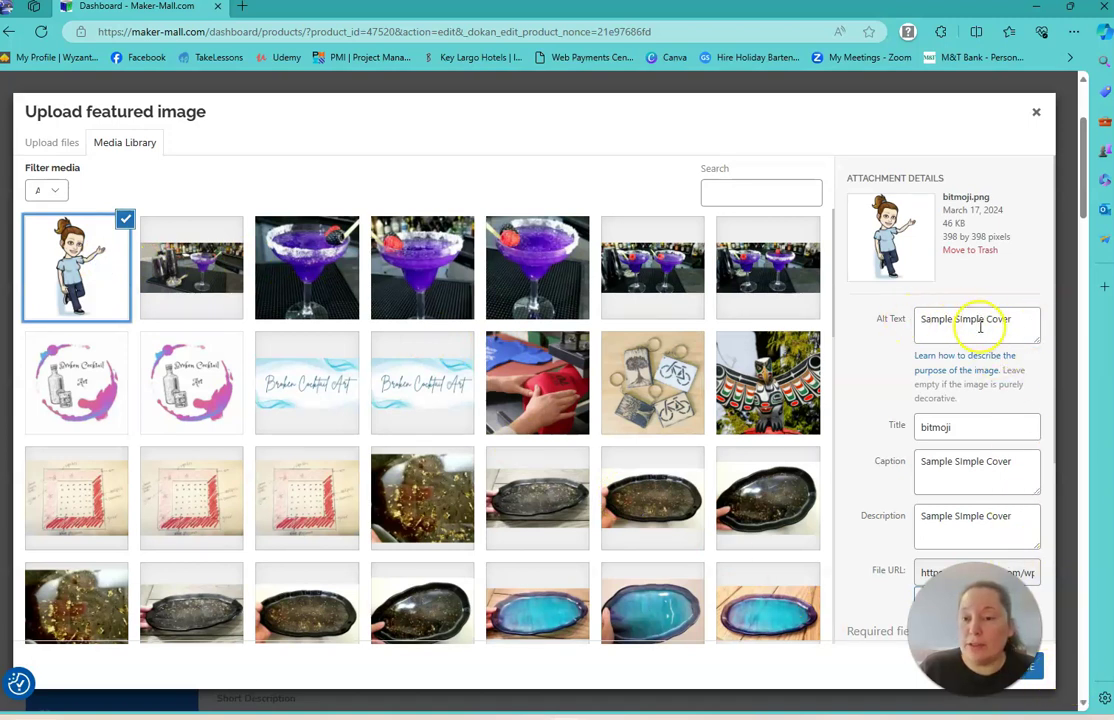
{"action": "left_click", "coordinate": [922, 319]}
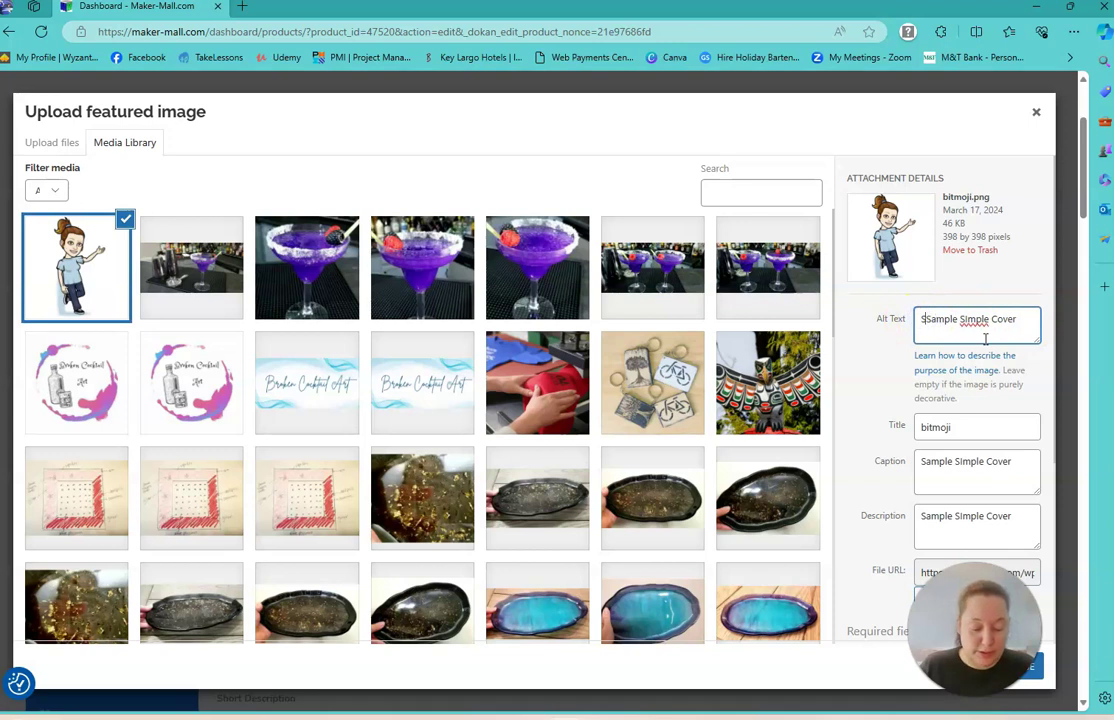
{"action": "type", "text": "Senstationkla"}
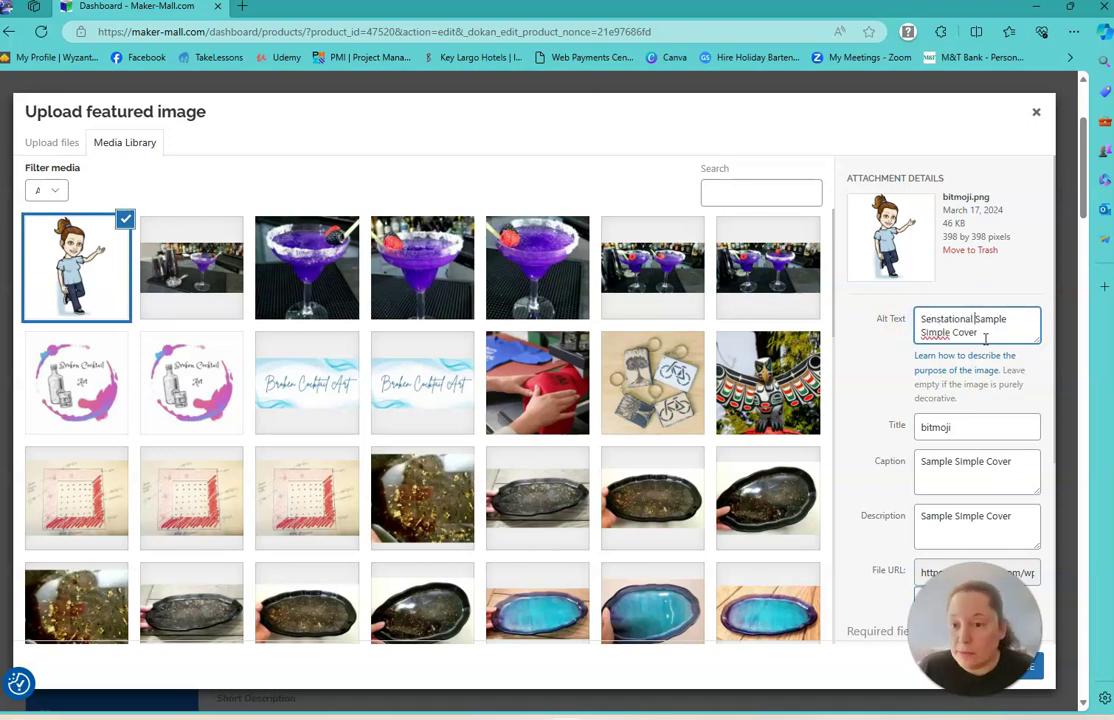
{"action": "right_click", "coordinate": [935, 322]}
{"action": "left_click", "coordinate": [948, 374]}
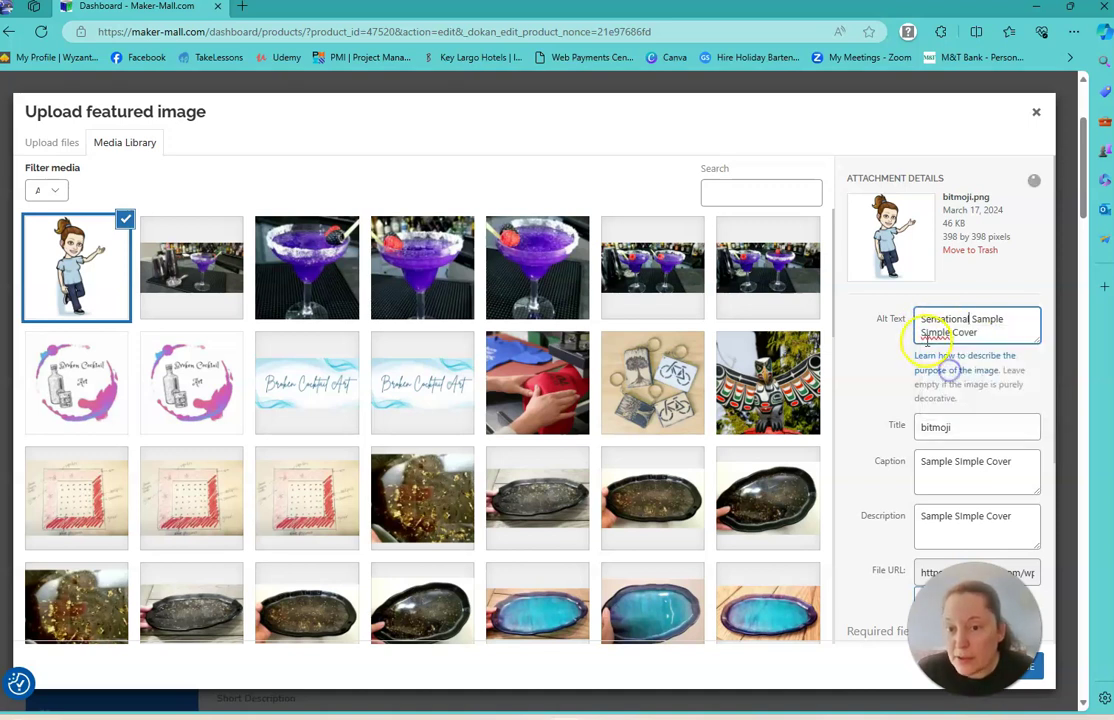
{"action": "right_click", "coordinate": [930, 335]}
{"action": "left_click", "coordinate": [944, 389]}
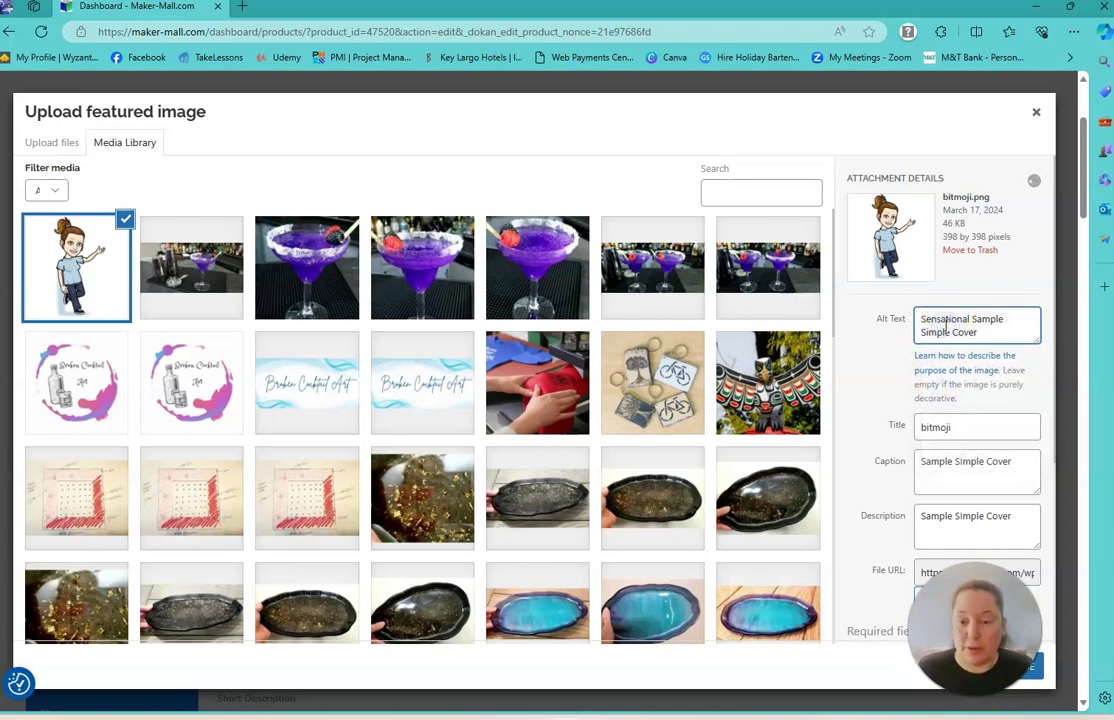
- Set the bitmoji image's caption and description to "Sensational Sample Simple Cover" and apply it as the product cover image
{"action": "left_click", "coordinate": [960, 469]}
{"action": "key", "text": "ctrl+a"}
{"action": "type", "text": "Sensational Sample Simple Cover"}
{"action": "left_click", "coordinate": [957, 518]}
{"action": "key", "text": "ctrl+a"}
{"action": "type", "text": "Sensational Sample Simple Cover"}
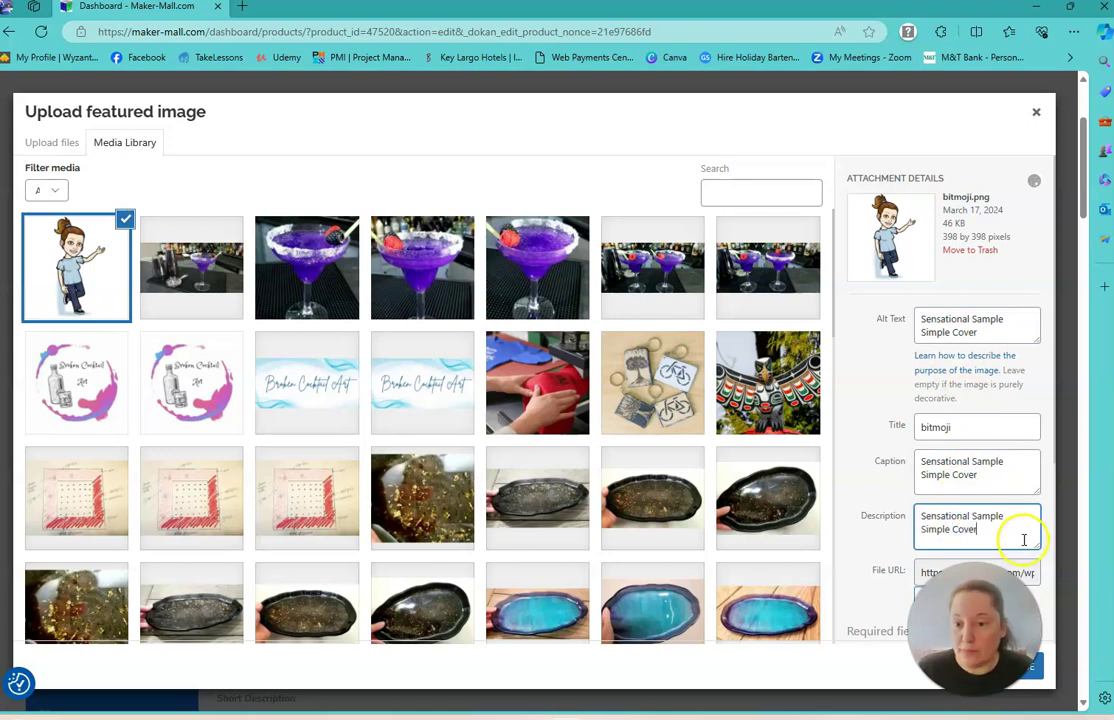
{"action": "scroll", "coordinate": [1024, 540], "scroll_direction": "down", "scroll_amount": 2}
{"action": "scroll", "coordinate": [1000, 500], "scroll_direction": "down", "scroll_amount": 2}
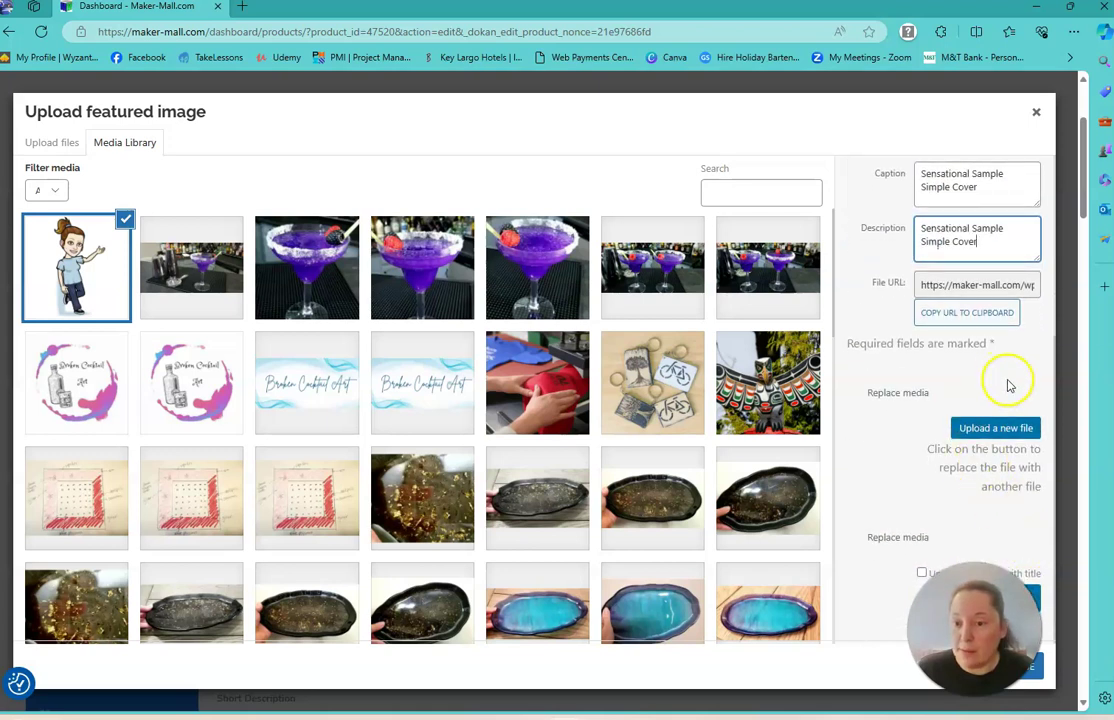
{"action": "left_click", "coordinate": [1040, 600]}
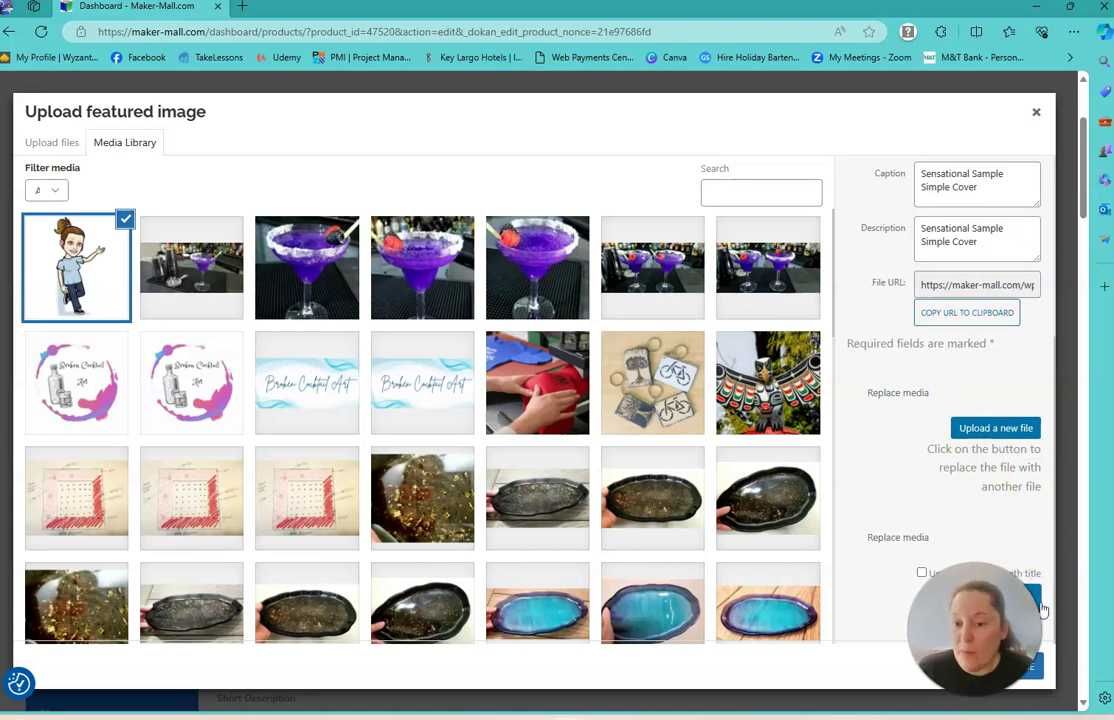
{"action": "left_click", "coordinate": [1040, 667]}
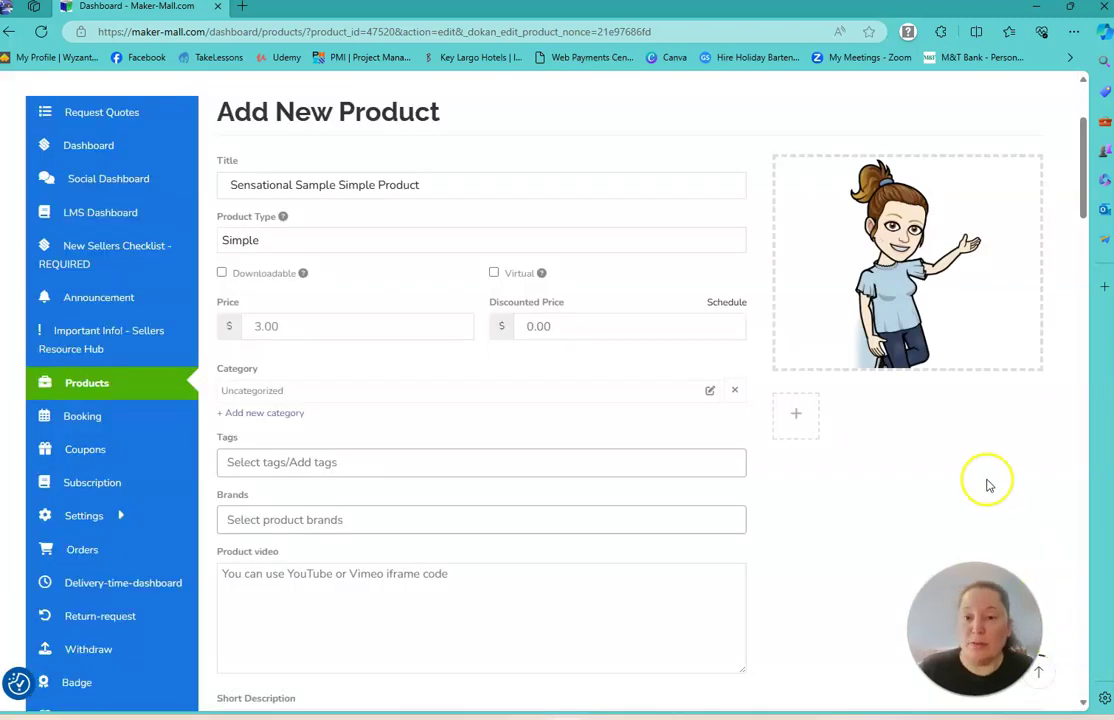
- Upload the pictures breakfast, chill and chill2 from the Pictures folder for the product gallery
{"action": "left_click", "coordinate": [800, 414]}
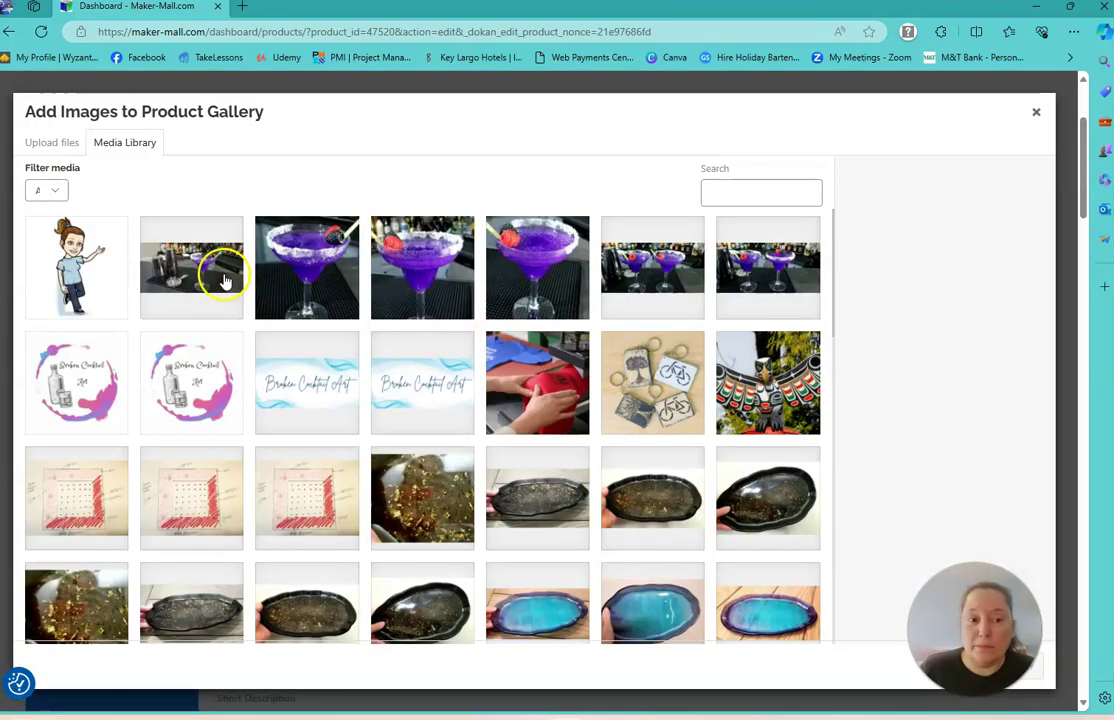
{"action": "left_click", "coordinate": [52, 142]}
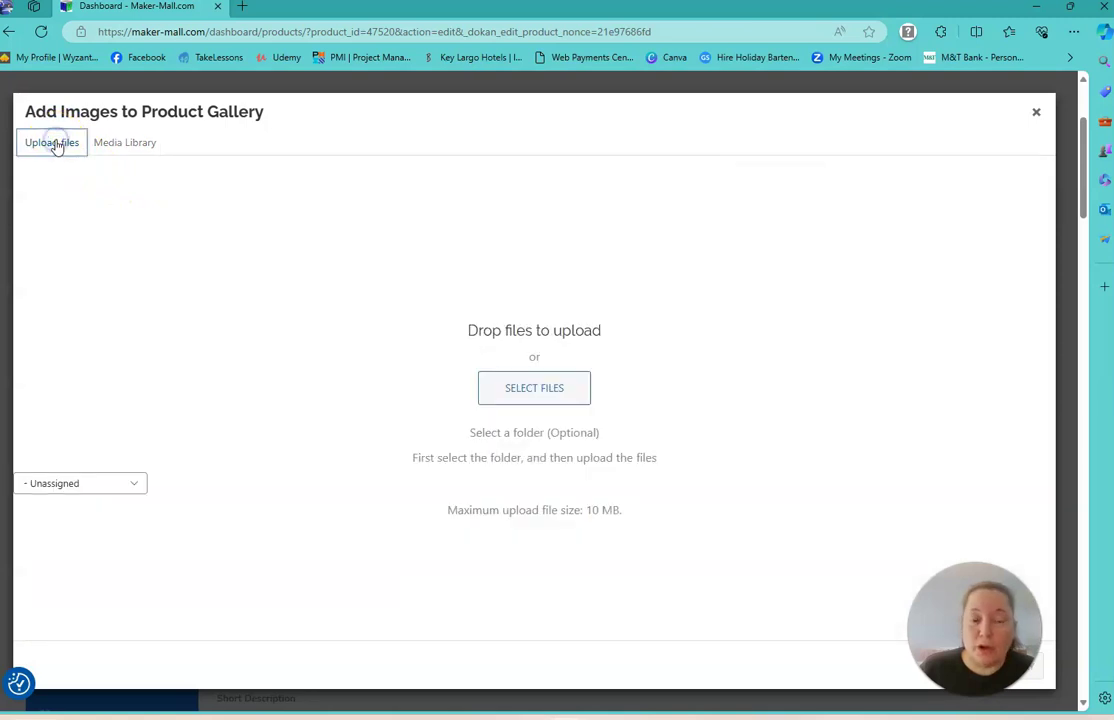
{"action": "left_click", "coordinate": [512, 391]}
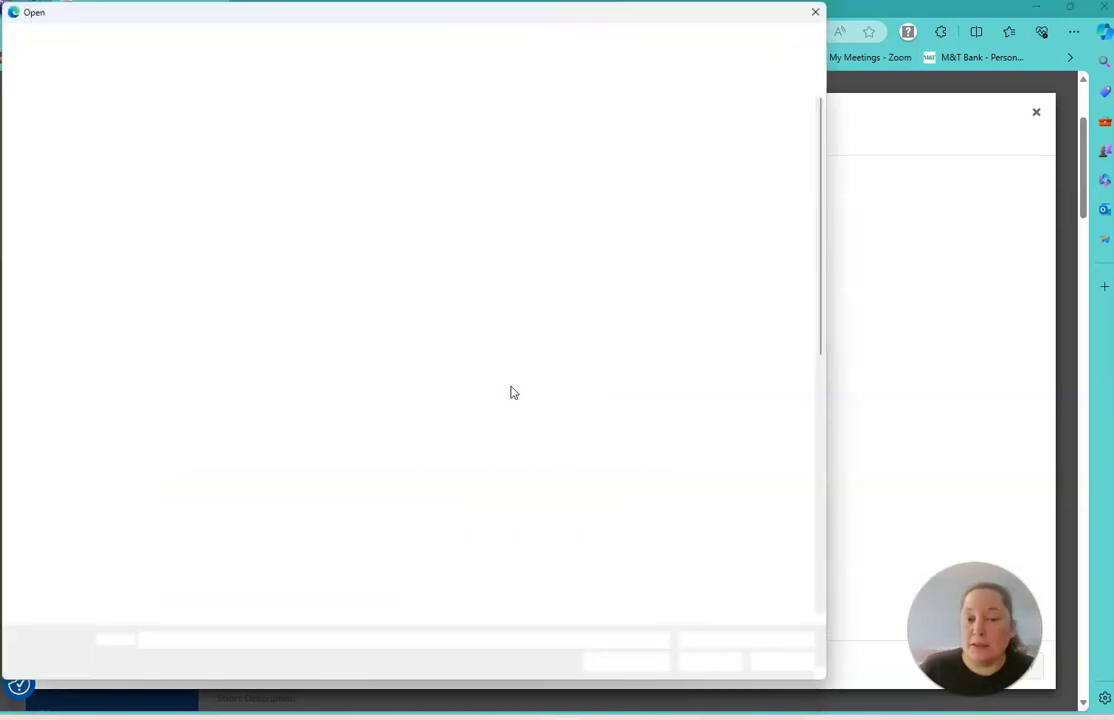
{"action": "left_click", "coordinate": [503, 420]}
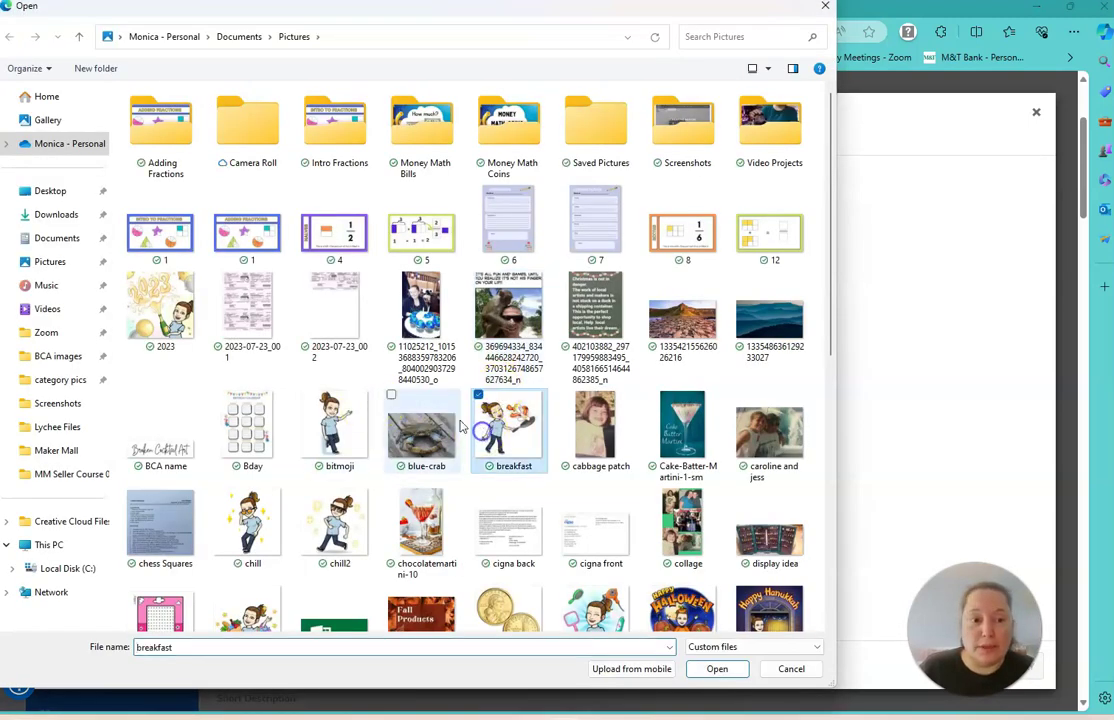
{"action": "left_click", "coordinate": [250, 522], "text": "ctrl"}
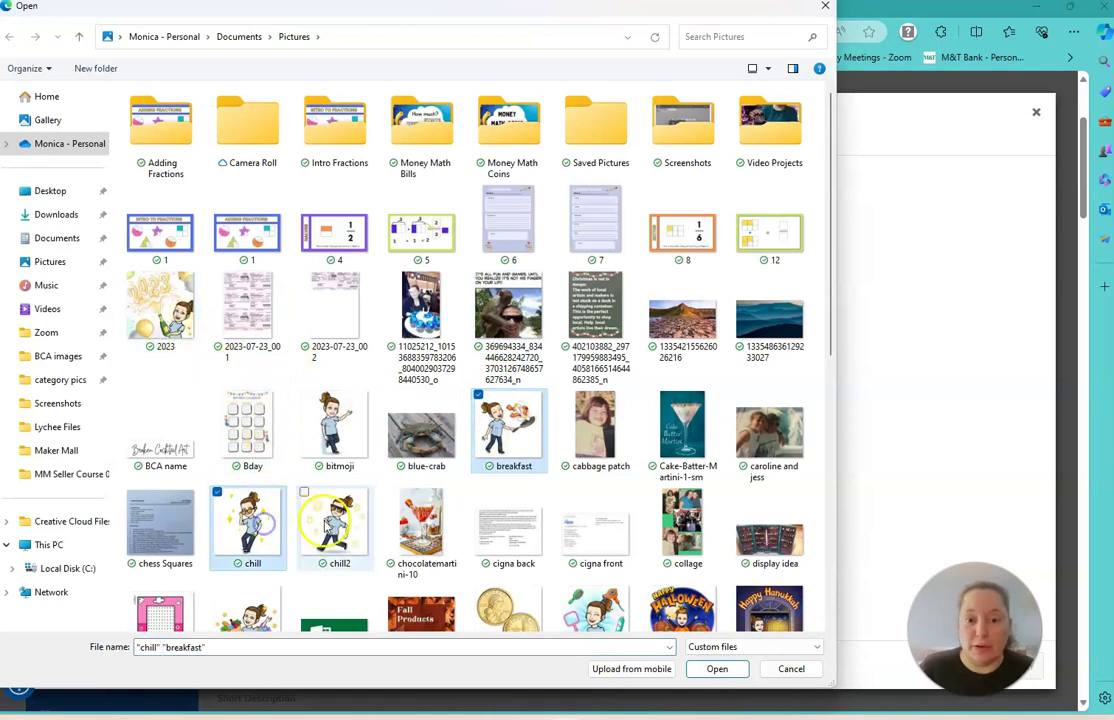
{"action": "left_click", "coordinate": [333, 520], "text": "ctrl"}
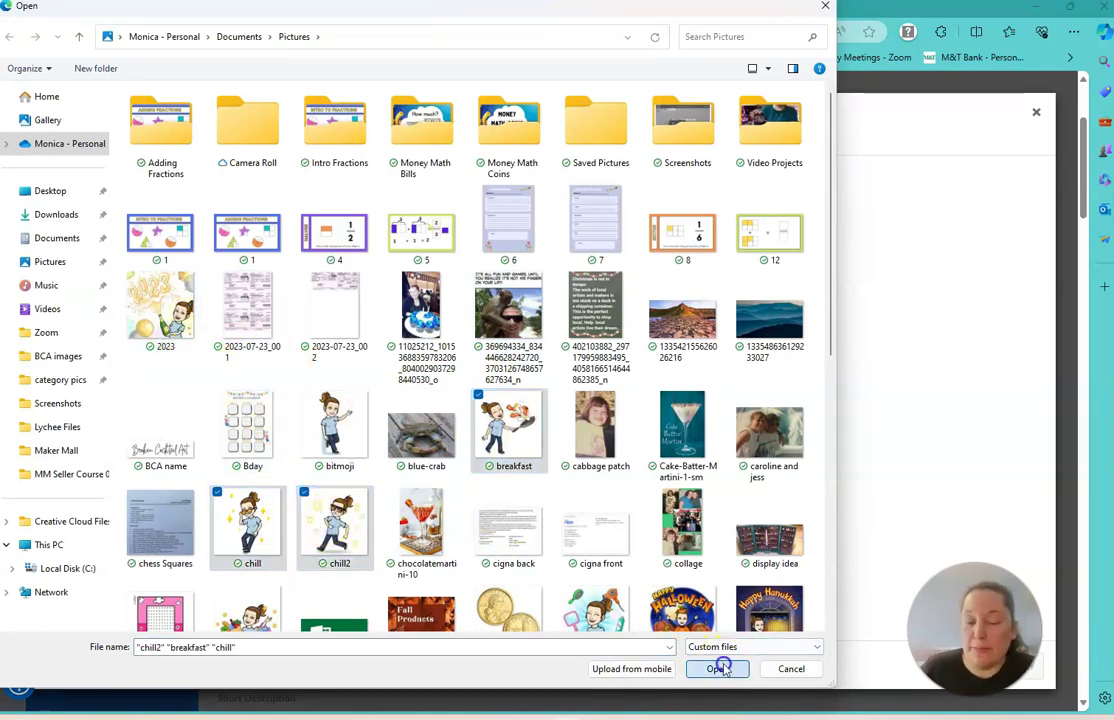
{"action": "left_click", "coordinate": [717, 669]}
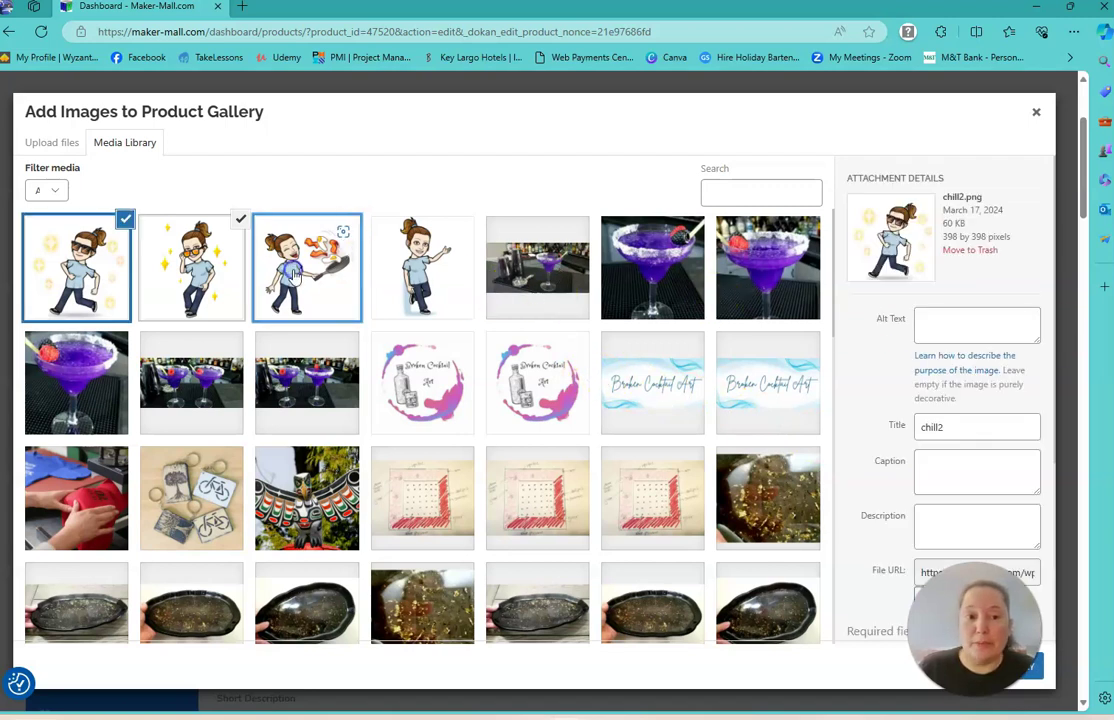
- Fill chill2.png's alt text, caption and description with "Sensational Sample Simple Cover", numbering the last two 1, and add the selected images to the gallery
{"action": "left_click", "coordinate": [965, 323]}
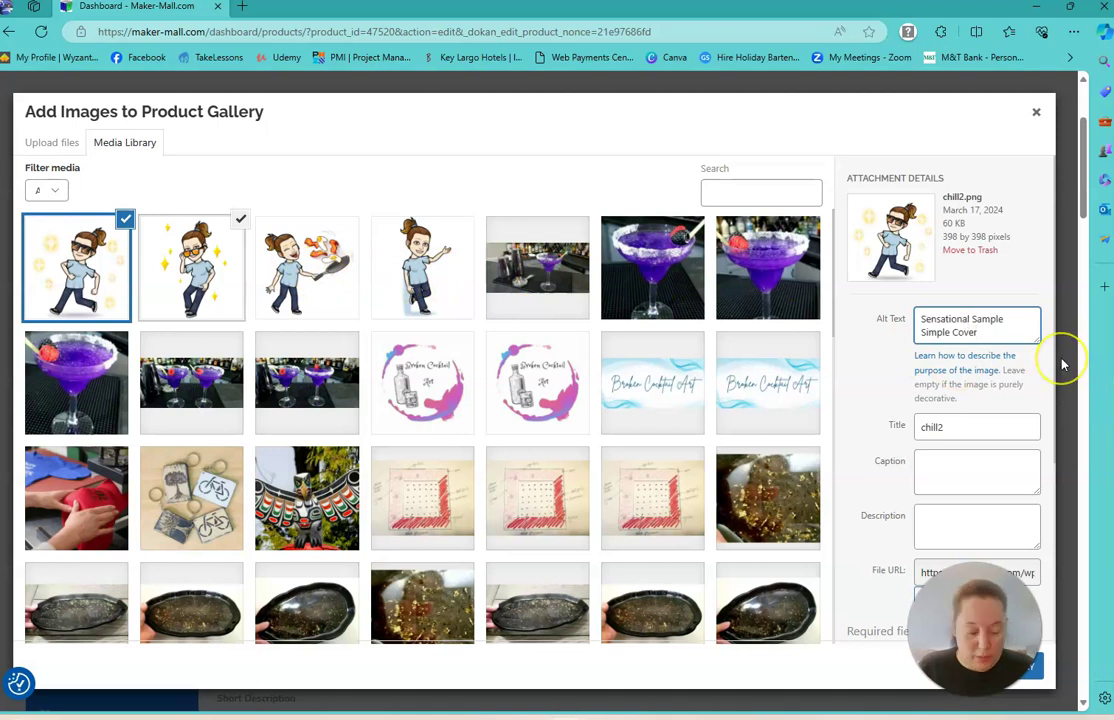
{"action": "left_click", "coordinate": [970, 462]}
{"action": "type", "text": "Sensational Sample Simple Cover"}
{"action": "type", "text": "1"}
{"action": "left_click", "coordinate": [1017, 516]}
{"action": "type", "text": "Sensational Sample Simple Cover"}
{"action": "type", "text": "1"}
{"action": "left_click", "coordinate": [1037, 670]}
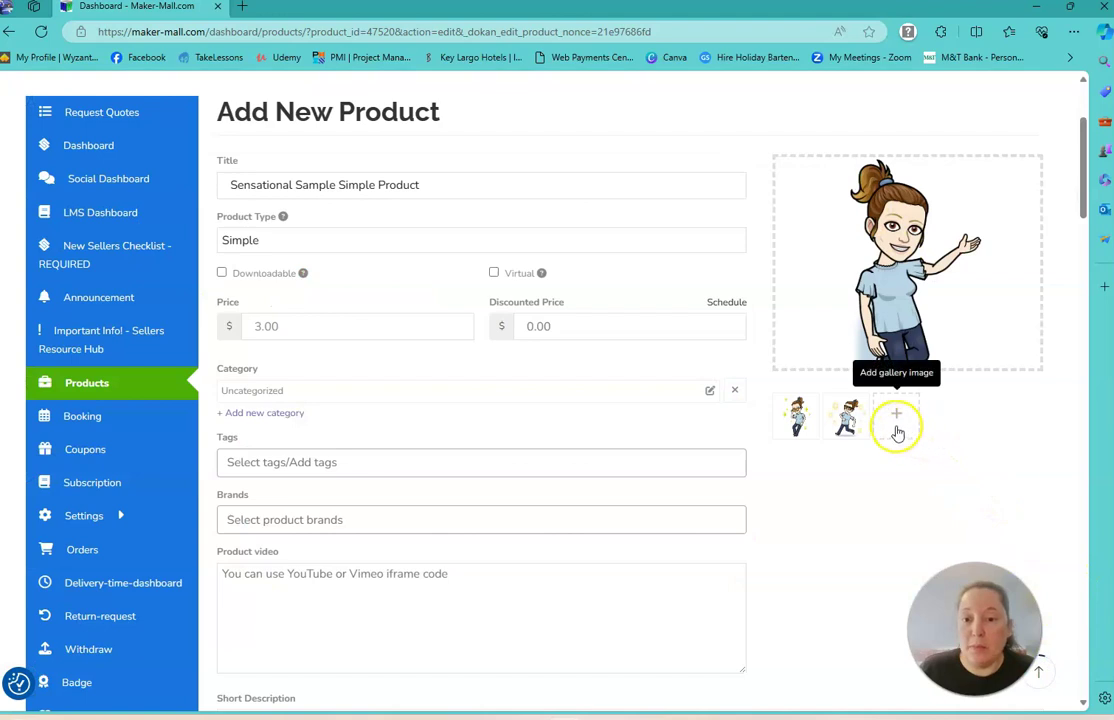
- Remove both images from the product gallery and select chill.png in the media library for it instead
{"action": "left_click", "coordinate": [806, 423]}
{"action": "left_click", "coordinate": [798, 430]}
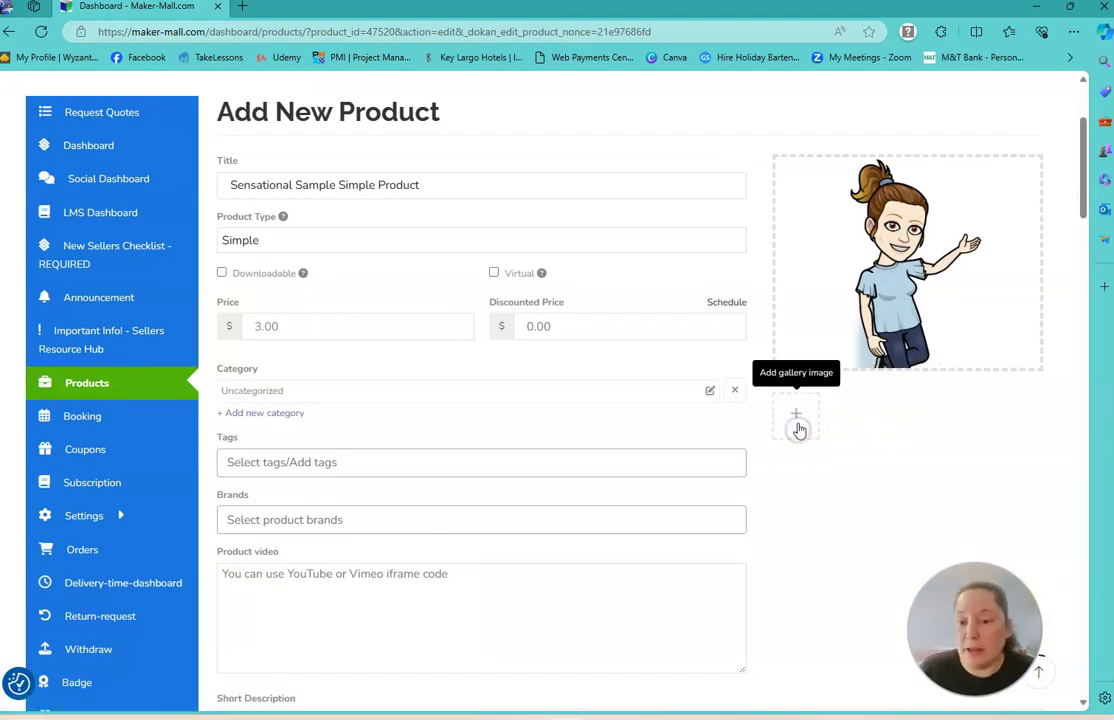
{"action": "left_click", "coordinate": [796, 428]}
{"action": "left_click", "coordinate": [55, 225]}
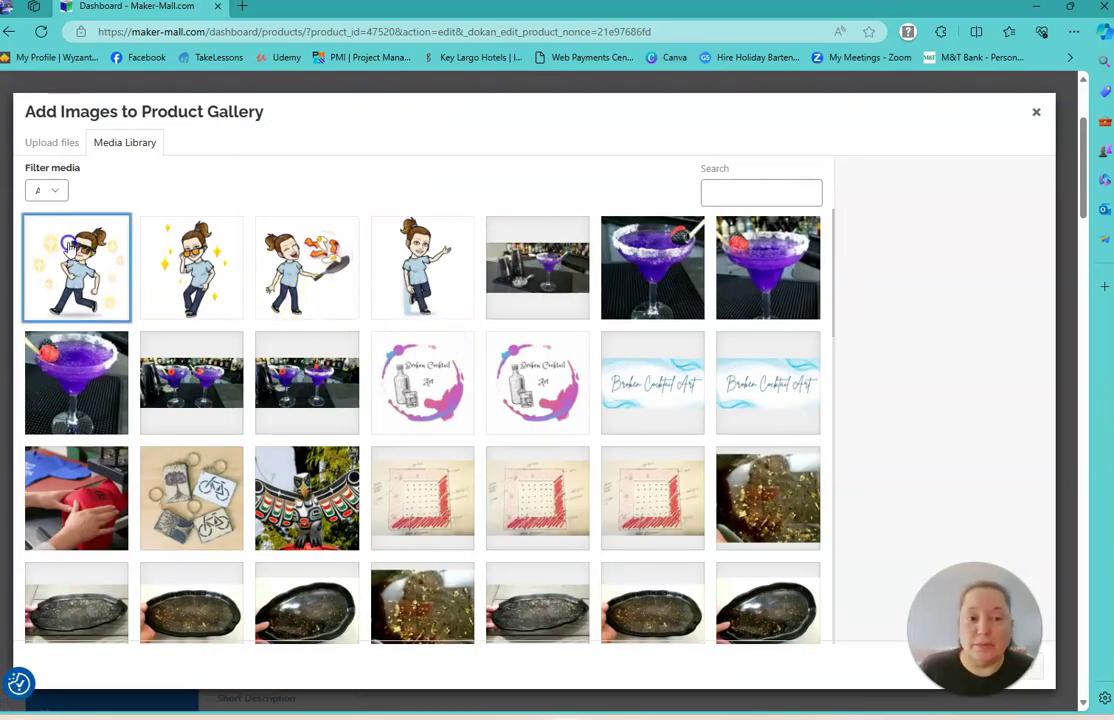
{"action": "left_click", "coordinate": [228, 248]}
- Set the alt text of chill.png to "Sensational Sample Simple Cover 2"
{"action": "left_click", "coordinate": [959, 326]}
{"action": "type", "text": "Sensational Sample Simple Cover"}
{"action": "type", "text": "2"}
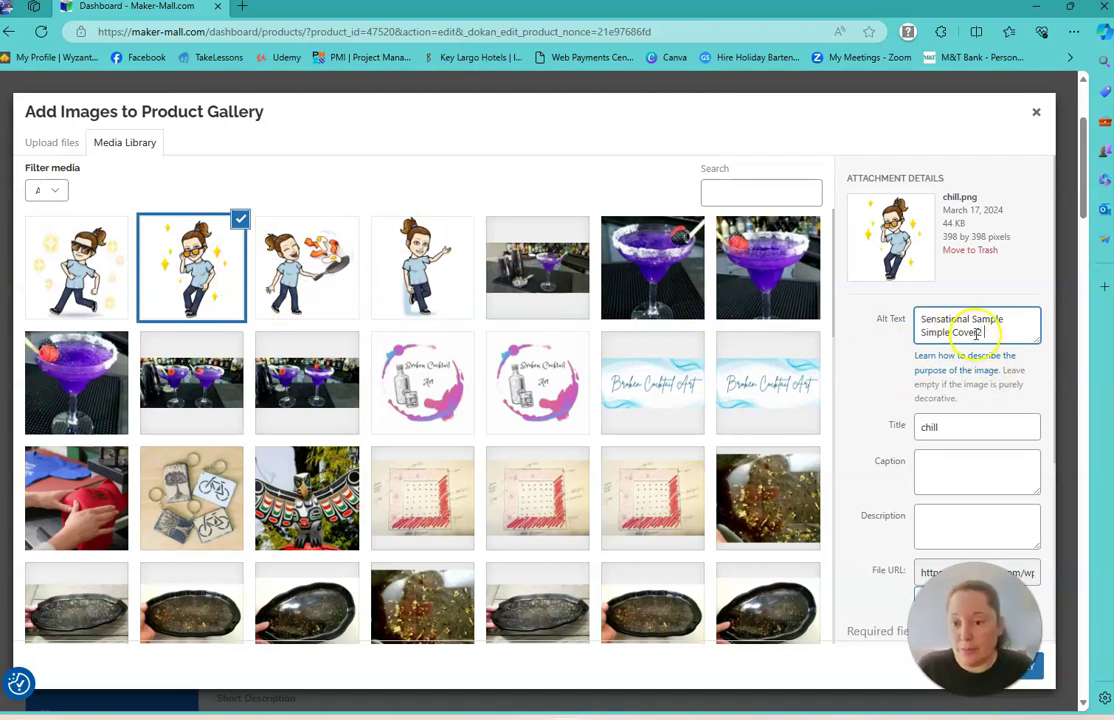
- Fill chill.png's caption with "Sensational Sample Simple Cover 2" and its description with "Sensational Sample Simple Cover2"
{"action": "triple_click", "coordinate": [975, 328]}
{"action": "key", "text": "ctrl+c"}
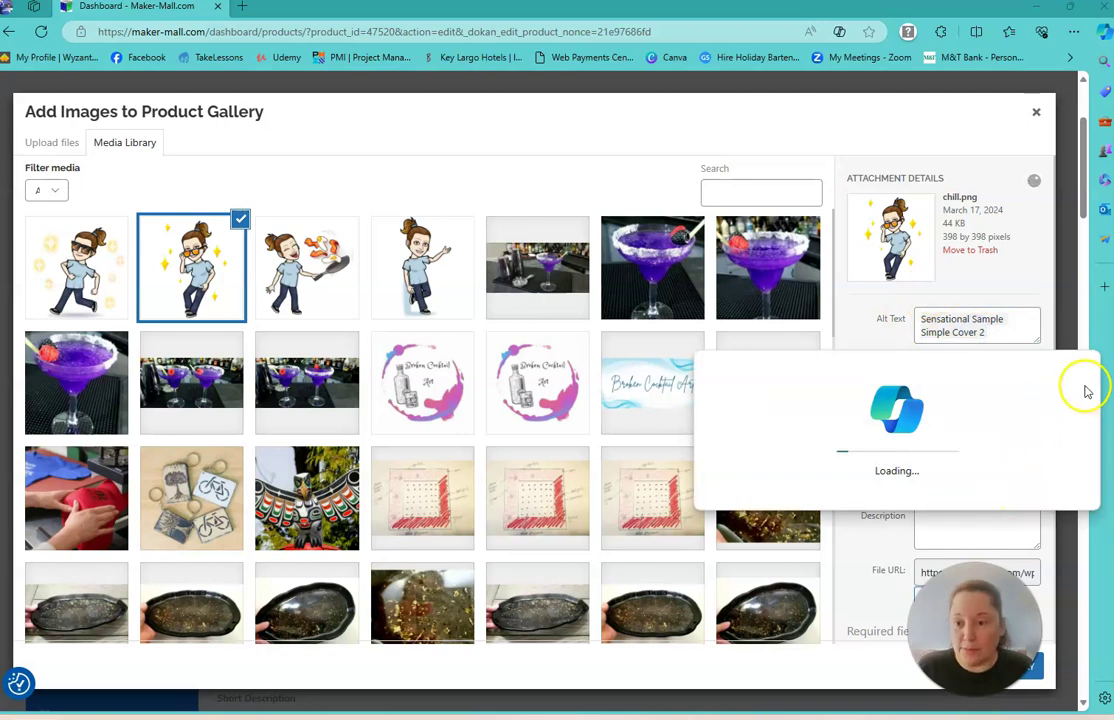
{"action": "left_click", "coordinate": [965, 323]}
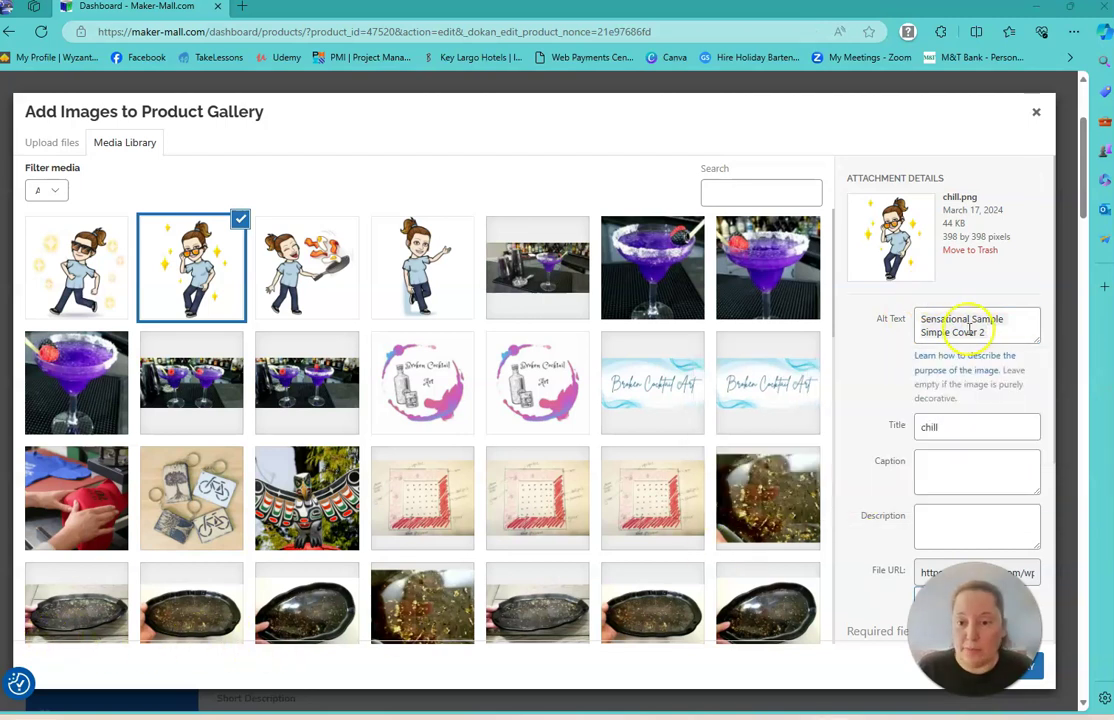
{"action": "left_click", "coordinate": [965, 331]}
{"action": "left_click", "coordinate": [915, 320]}
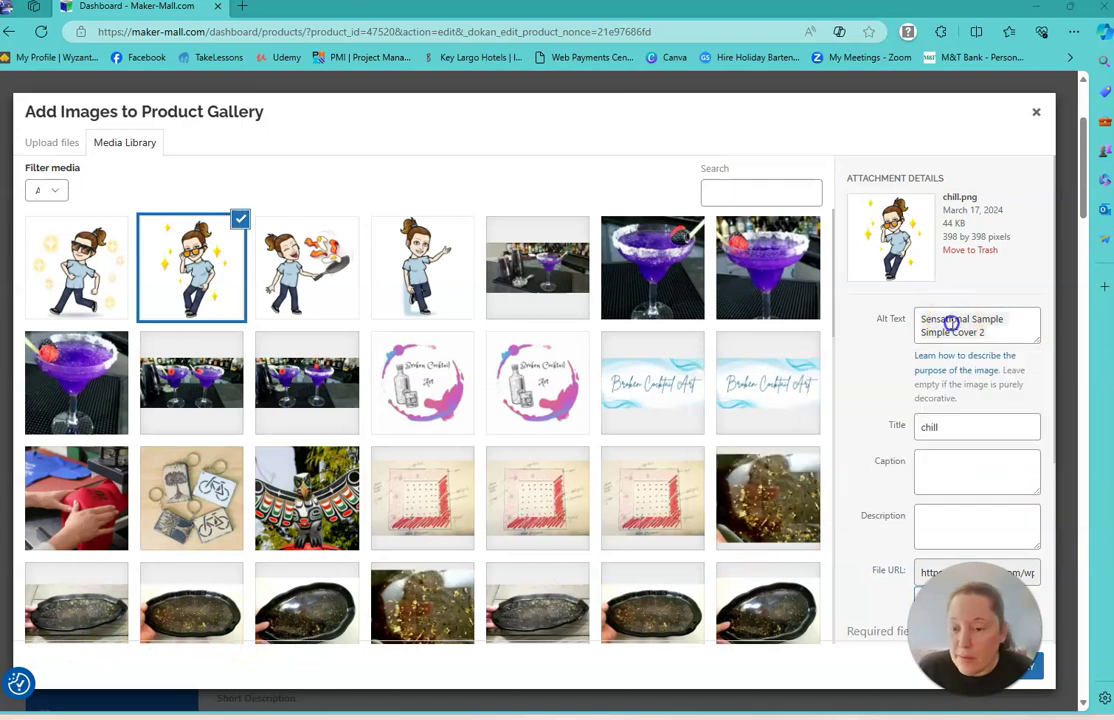
{"action": "left_click_drag", "start_coordinate": [920, 318], "coordinate": [888, 318]}
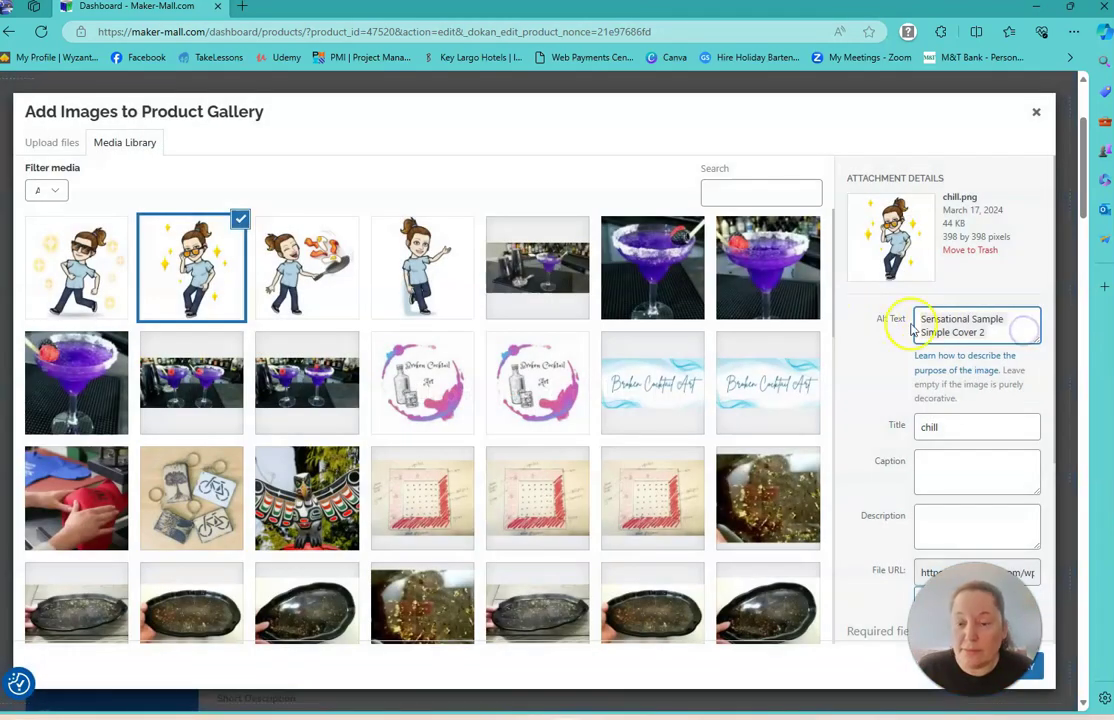
{"action": "left_click", "coordinate": [941, 465]}
{"action": "key", "text": "ctrl+v"}
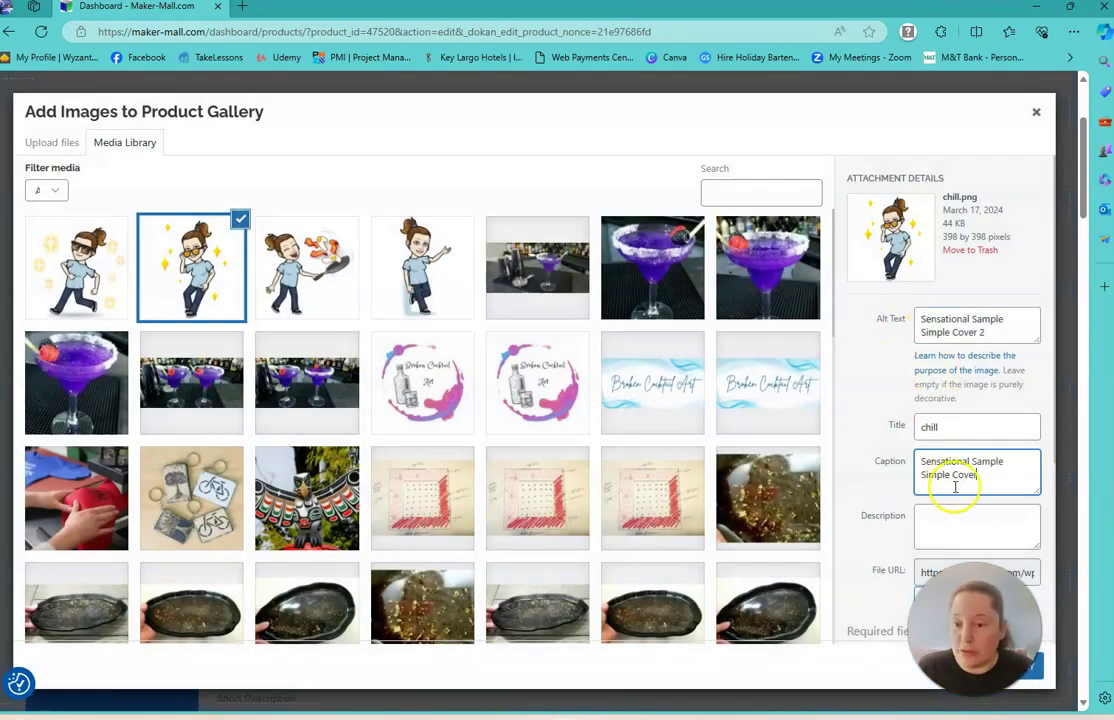
{"action": "type", "text": "2"}
{"action": "left_click", "coordinate": [956, 525]}
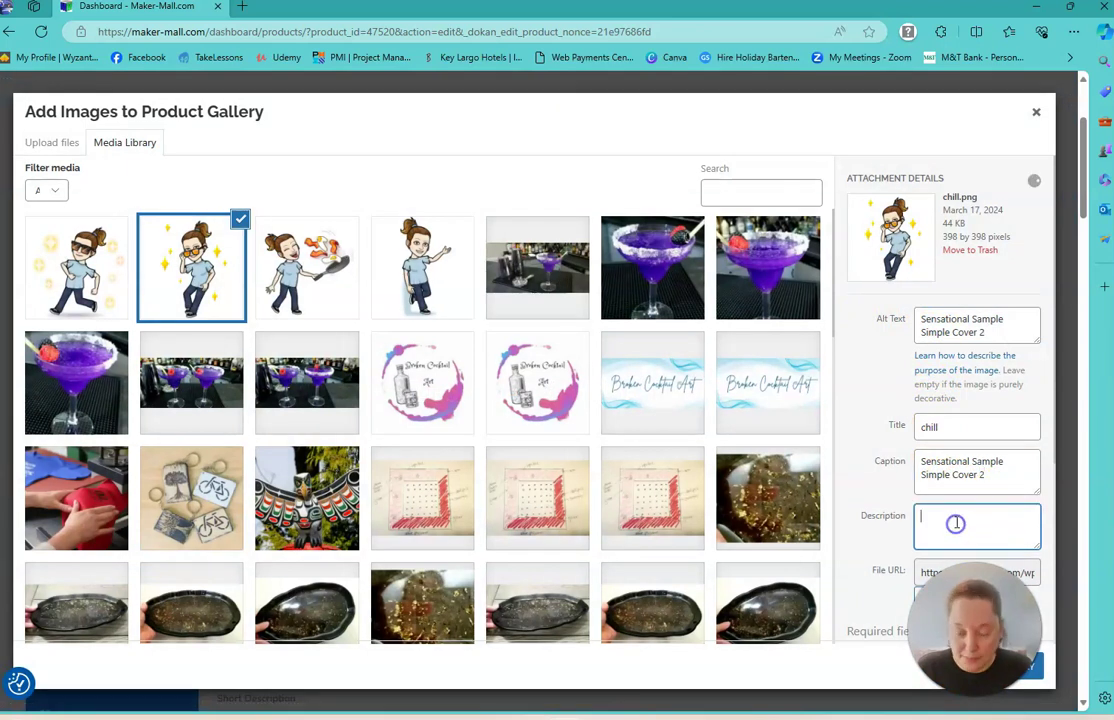
{"action": "key", "text": "ctrl+v"}
{"action": "type", "text": "2"}
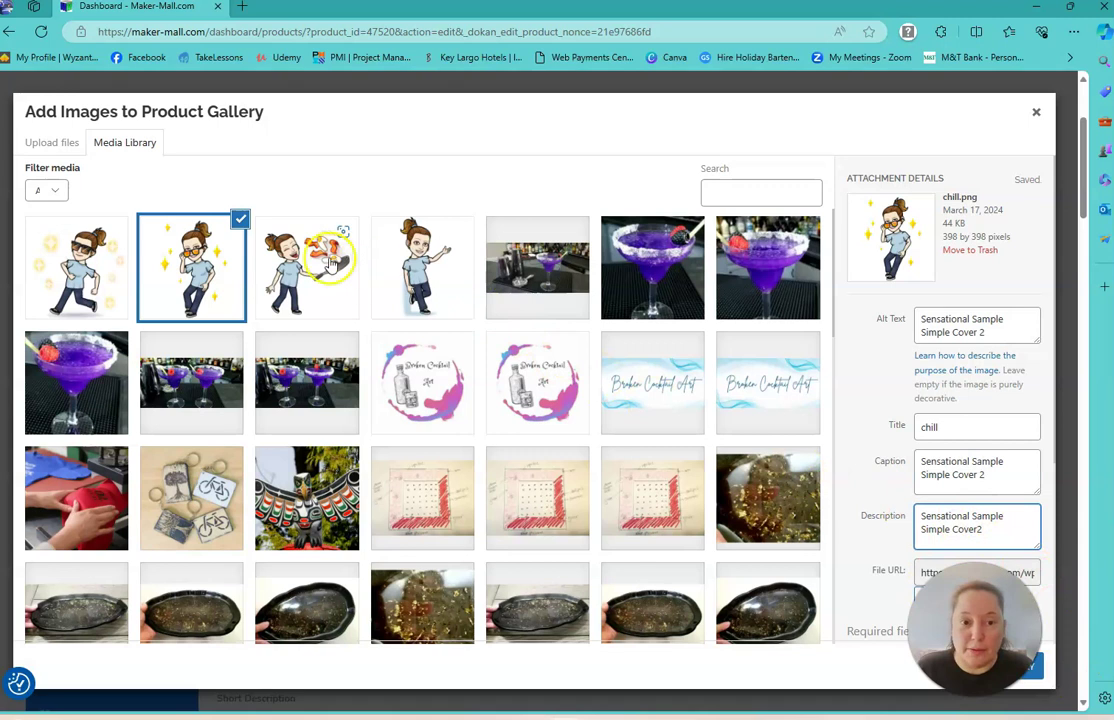
- Fill breakfast.png's alt text, caption and description with "Sensational Sample Simple Cover 3" and add the image to the product gallery
{"action": "left_click", "coordinate": [295, 245]}
{"action": "left_click", "coordinate": [959, 320]}
{"action": "key", "text": "ctrl+v"}
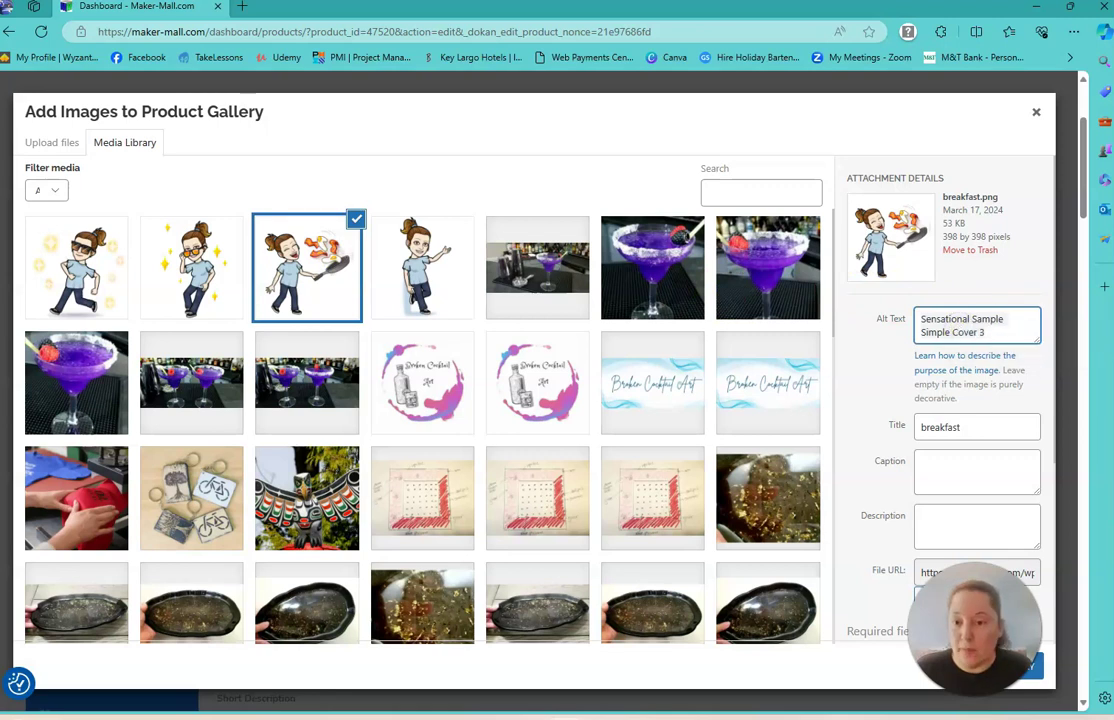
{"action": "left_click", "coordinate": [965, 473]}
{"action": "type", "text": "Sensational Sample Simple Cover 3"}
{"action": "left_click", "coordinate": [960, 516]}
{"action": "type", "text": "Sensational Sample Simple Cover 3"}
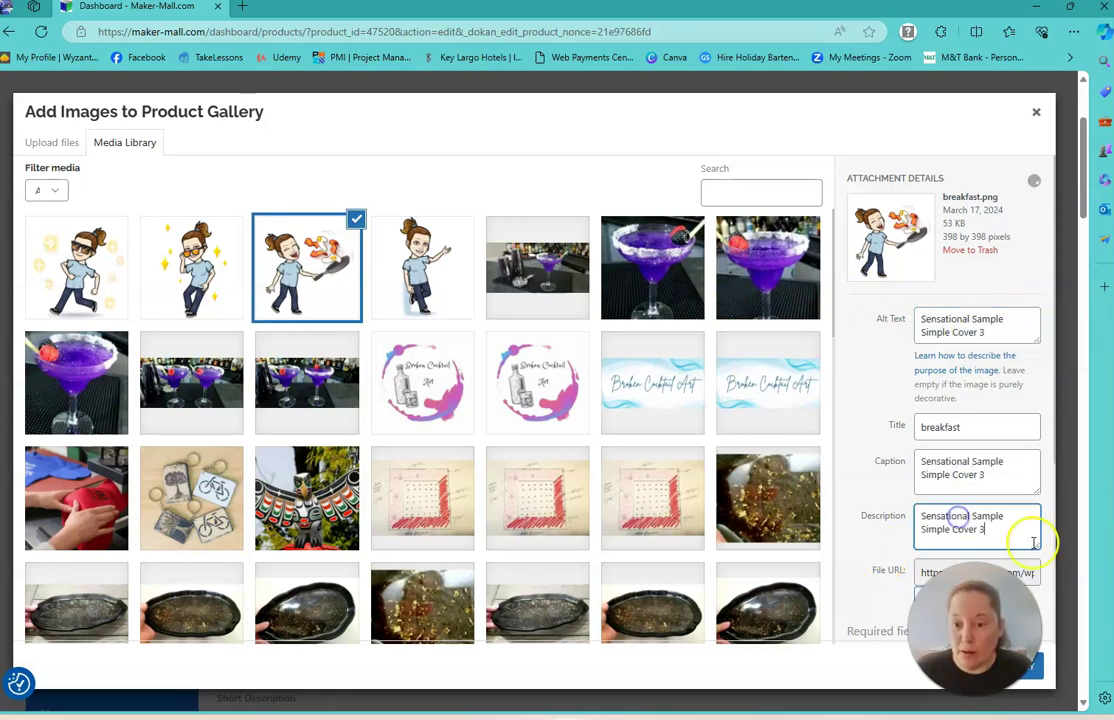
{"action": "left_click", "coordinate": [1038, 667]}
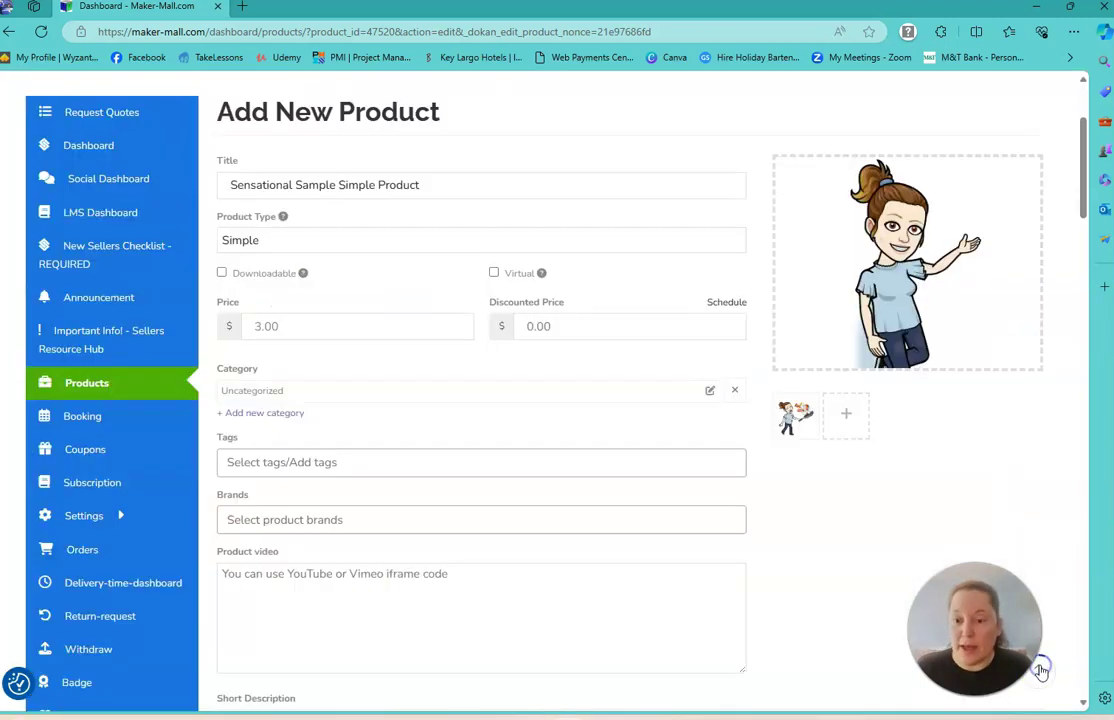
- Add chill.png and chill2.png from the media library to the product gallery, one after the other
{"action": "left_click", "coordinate": [846, 414]}
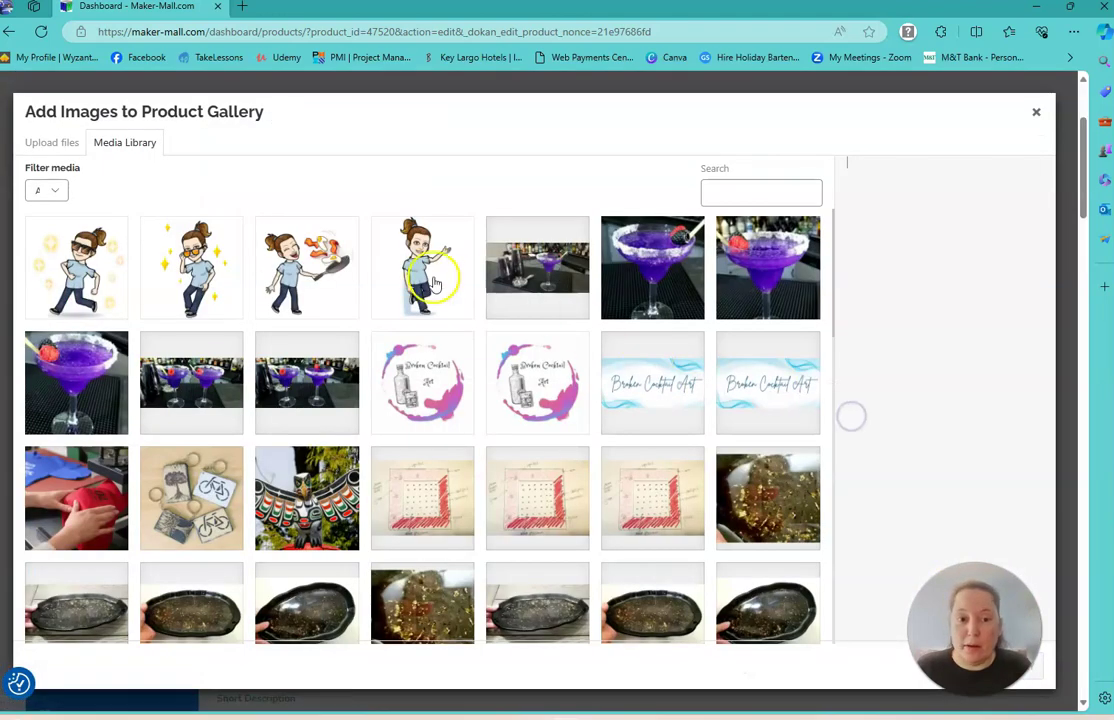
{"action": "left_click", "coordinate": [192, 263]}
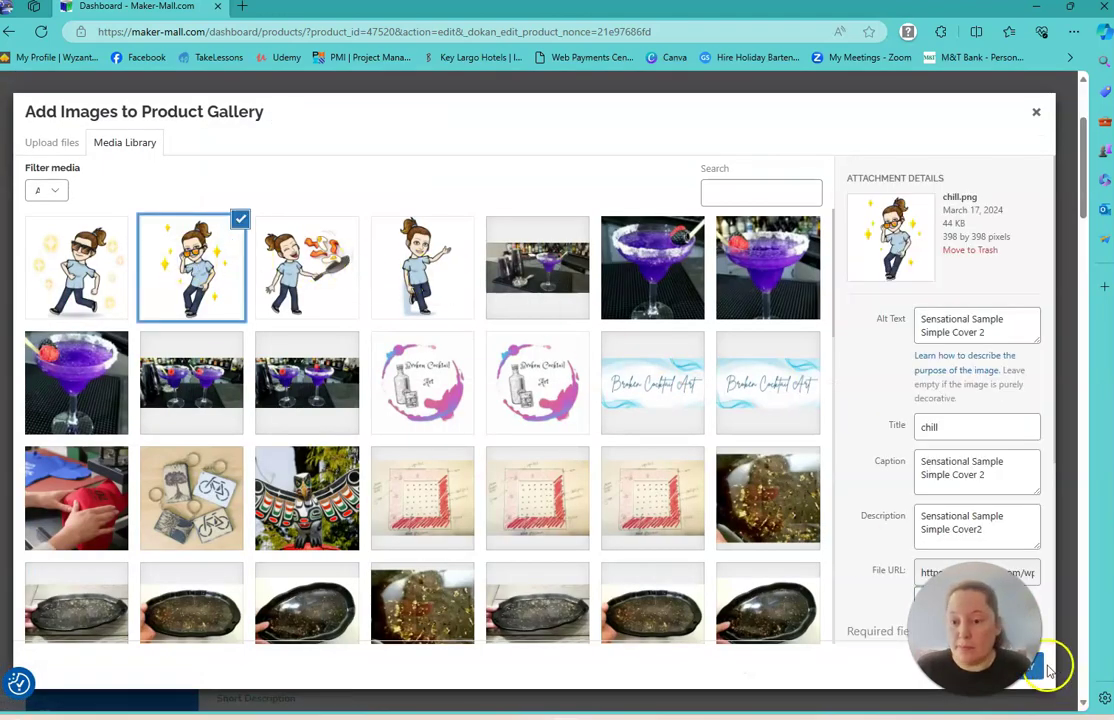
{"action": "left_click", "coordinate": [1038, 667]}
{"action": "left_click", "coordinate": [883, 429]}
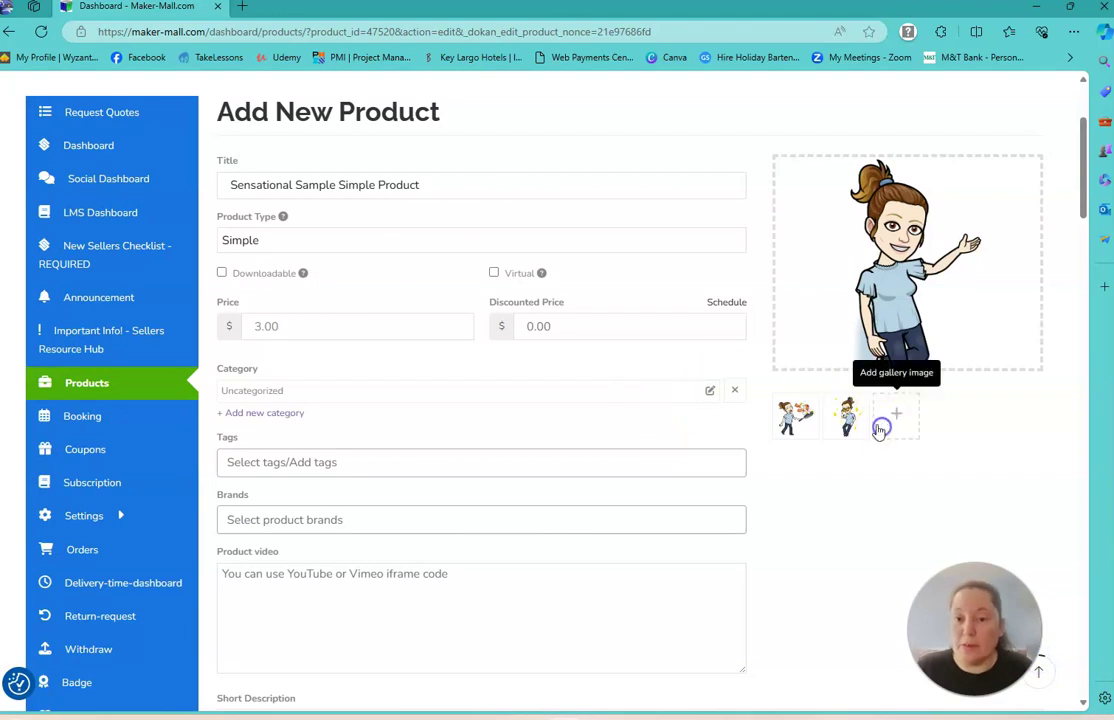
{"action": "left_click", "coordinate": [903, 417]}
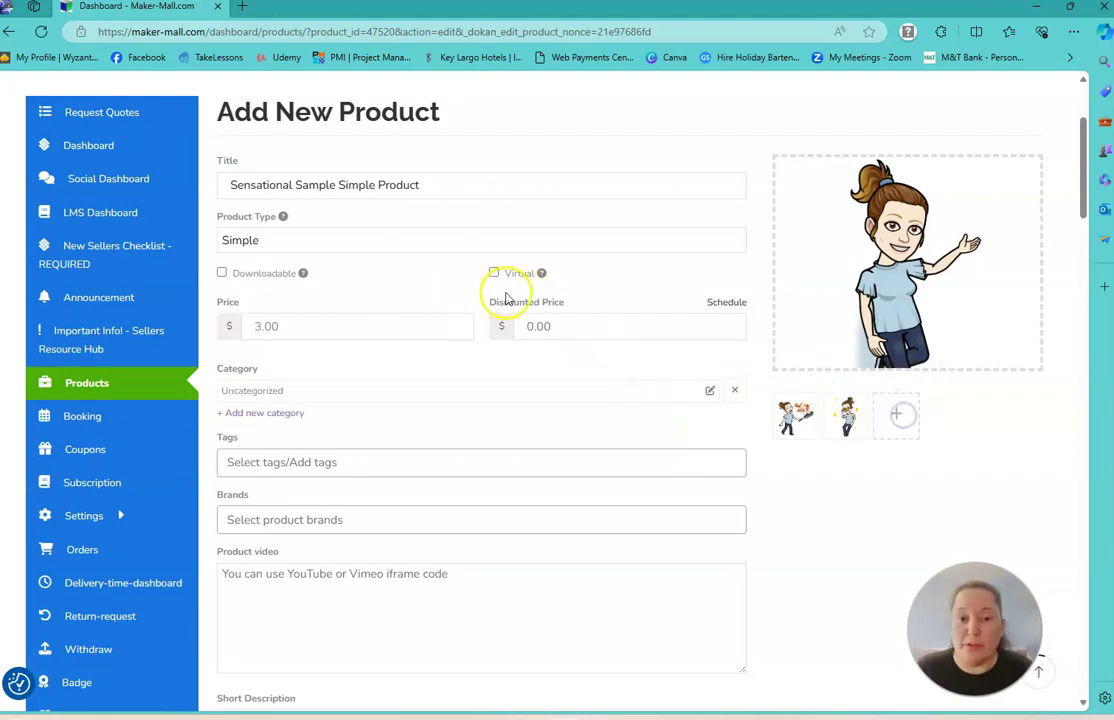
{"action": "left_click", "coordinate": [900, 419]}
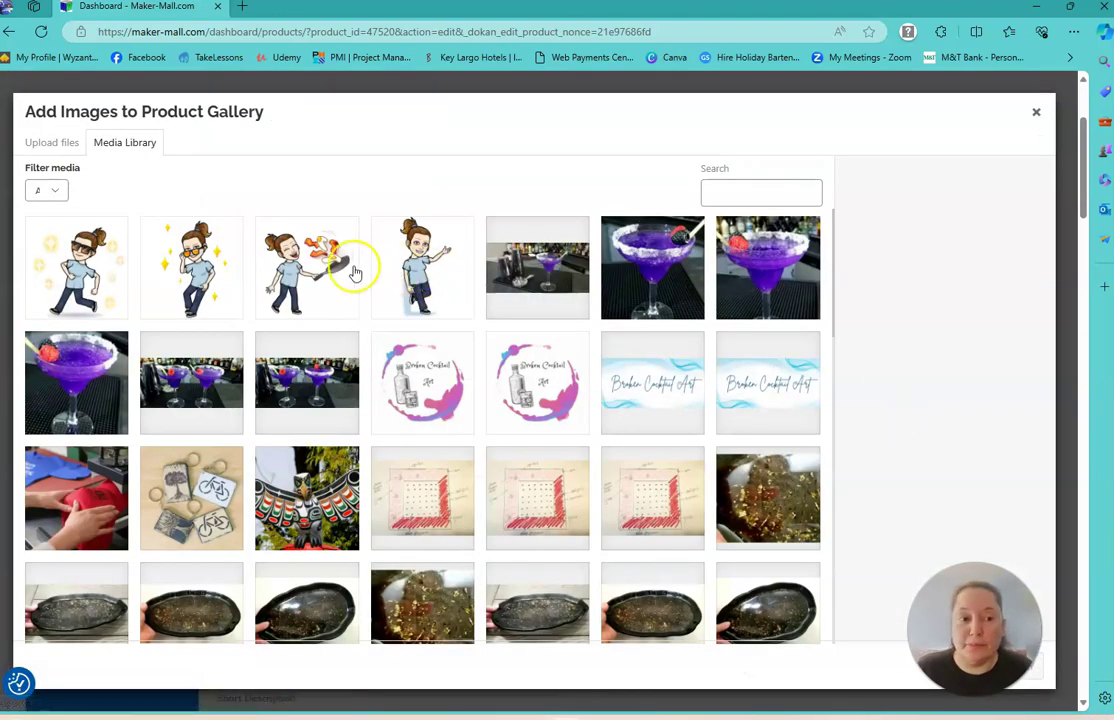
{"action": "left_click", "coordinate": [70, 245]}
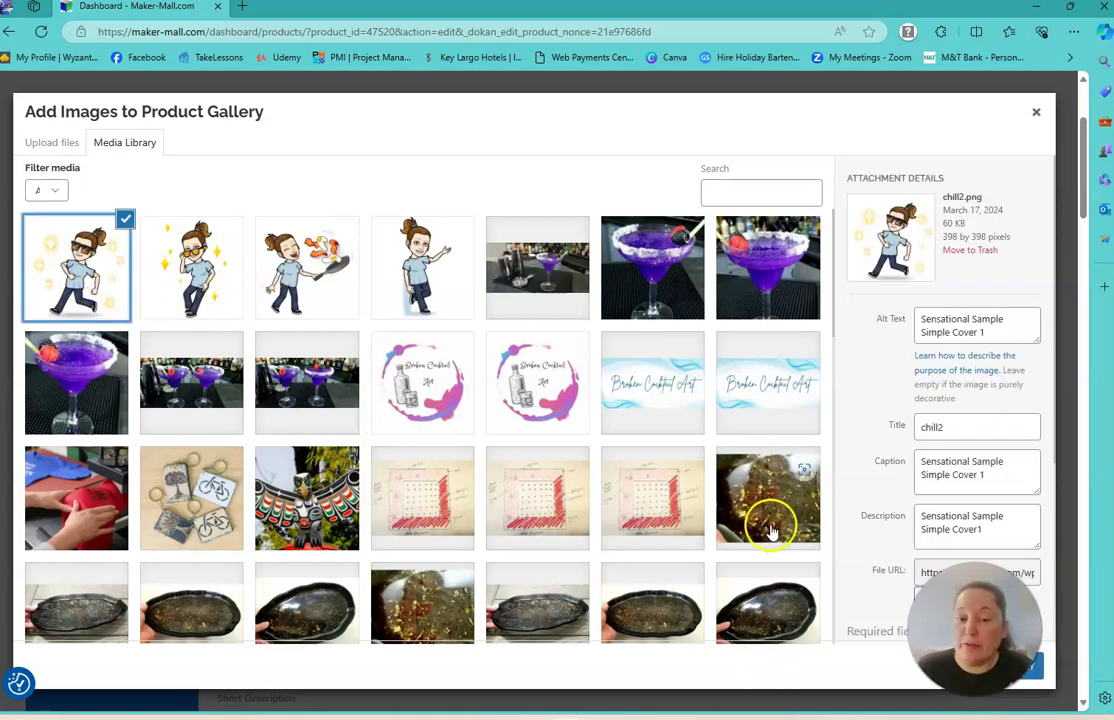
{"action": "left_click", "coordinate": [1038, 666]}
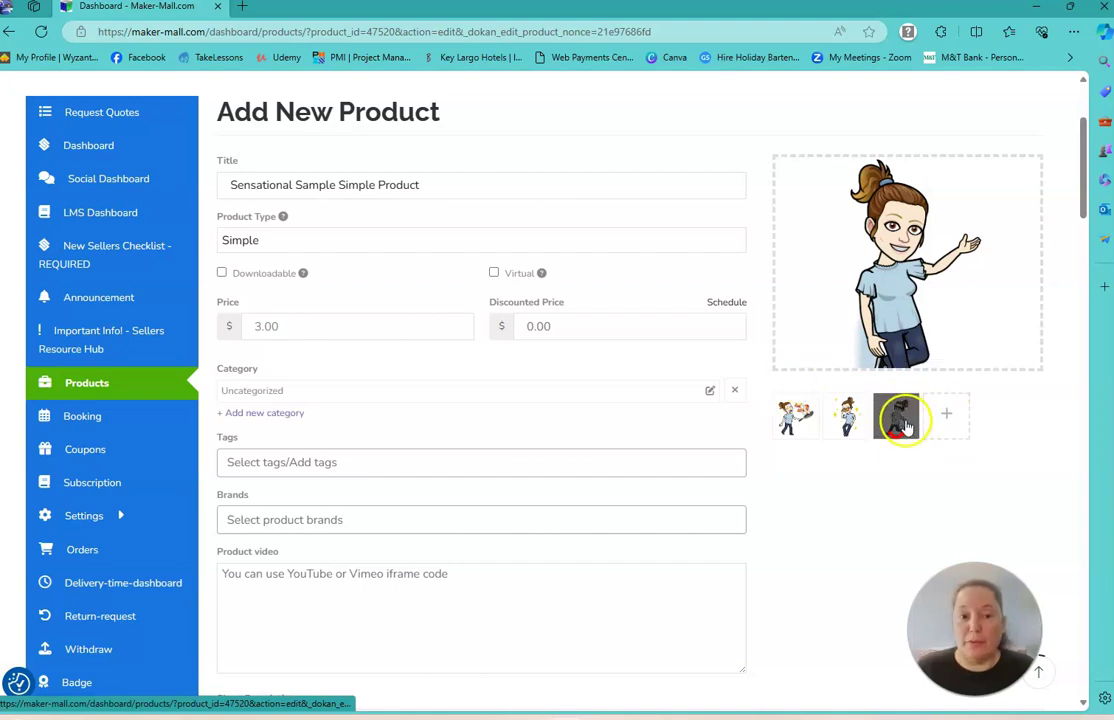
- Add the tag "simple product" to the product
{"action": "left_click", "coordinate": [422, 468]}
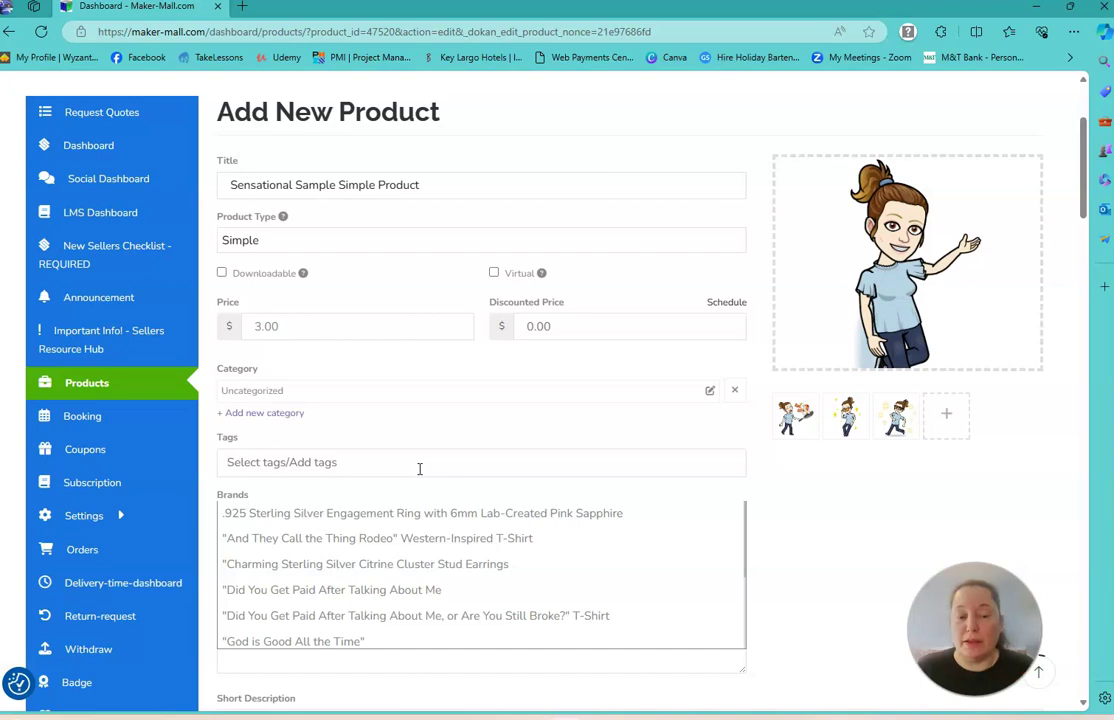
{"action": "type", "text": "sinmpla"}
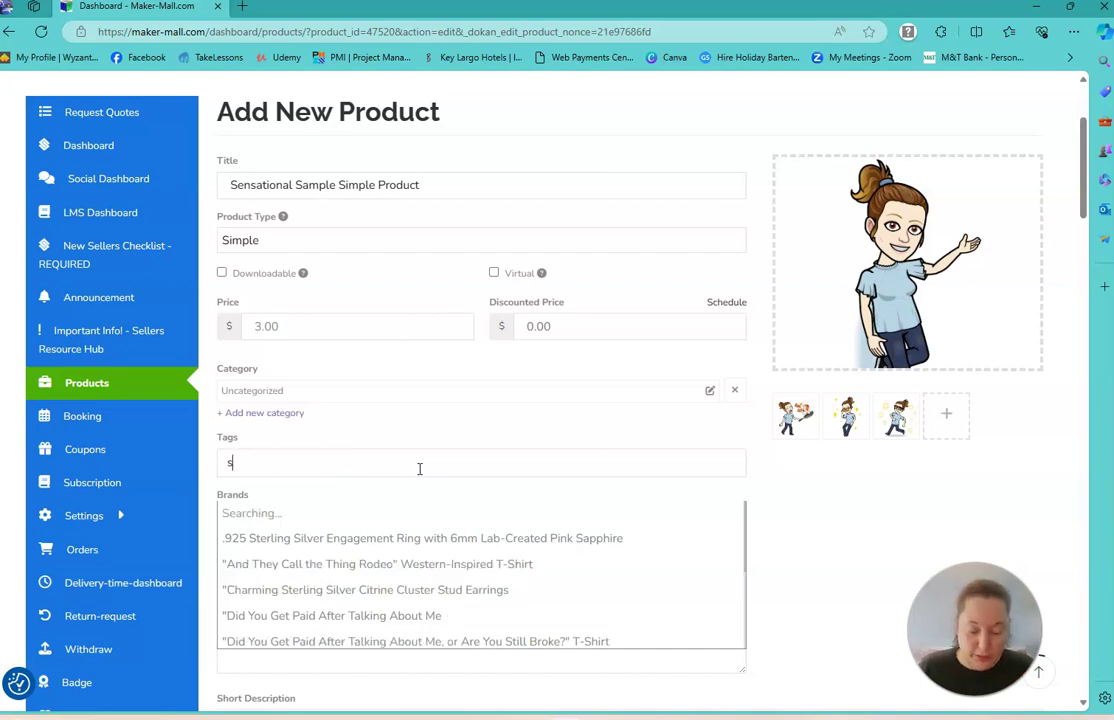
{"action": "key", "text": "BackSpace"}
{"action": "key", "text": "BackSpace"}
{"action": "key", "text": "BackSpace"}
{"action": "type", "text": "mple pro"}
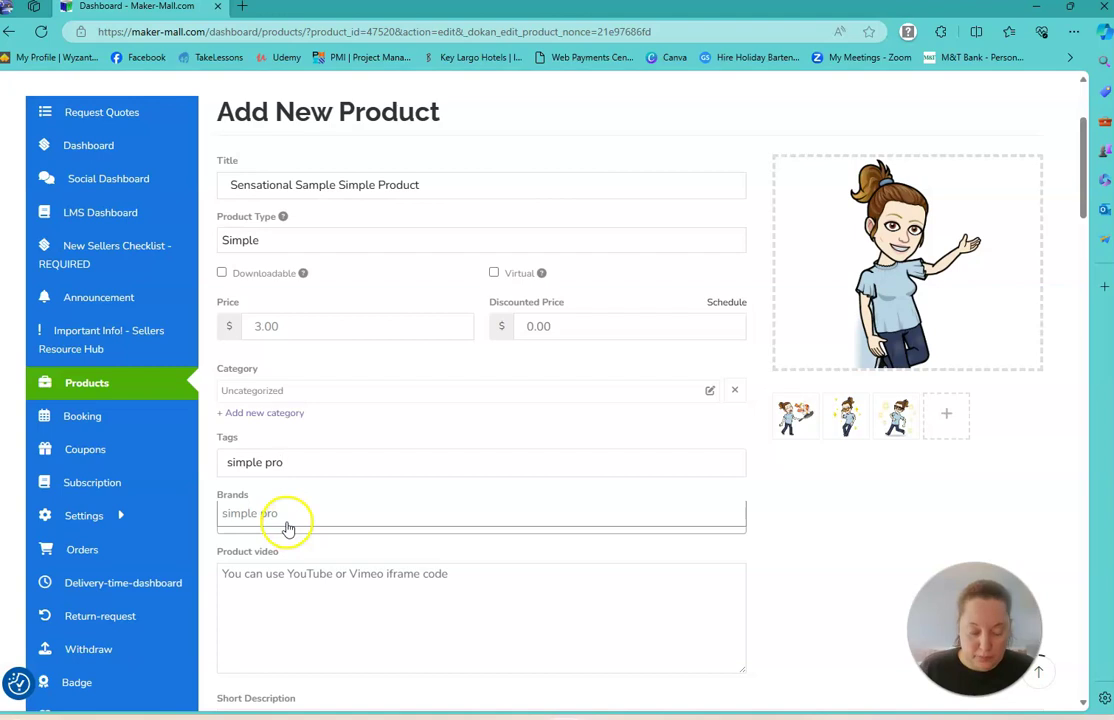
{"action": "type", "text": "duct"}
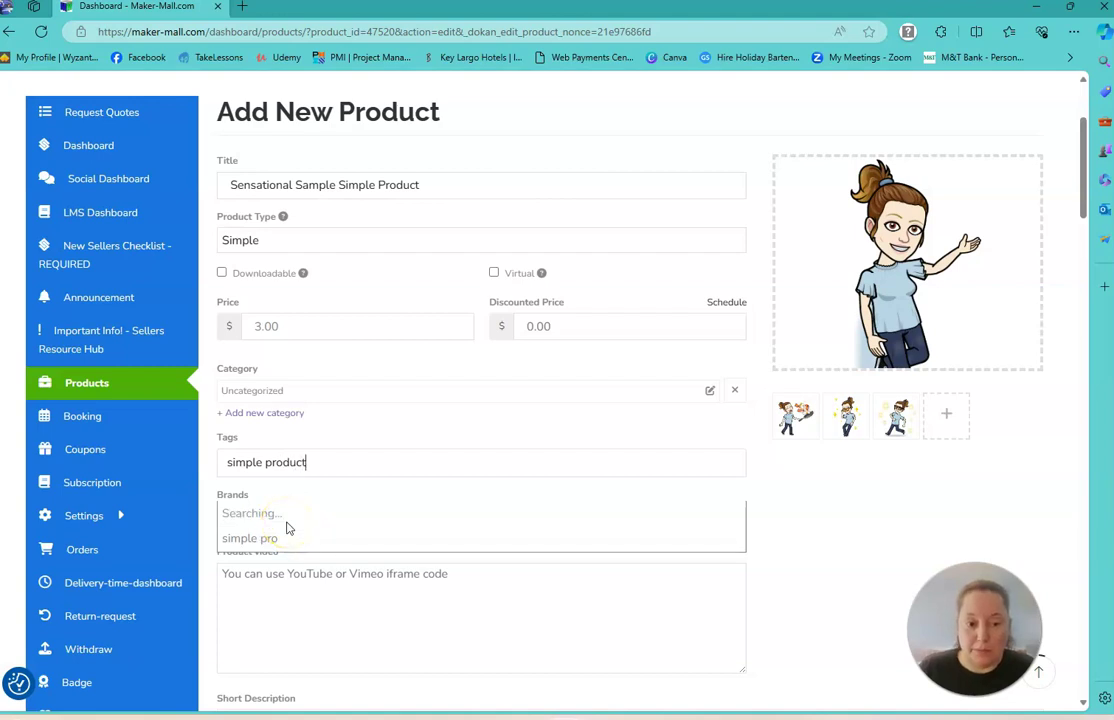
{"action": "left_click", "coordinate": [300, 518]}
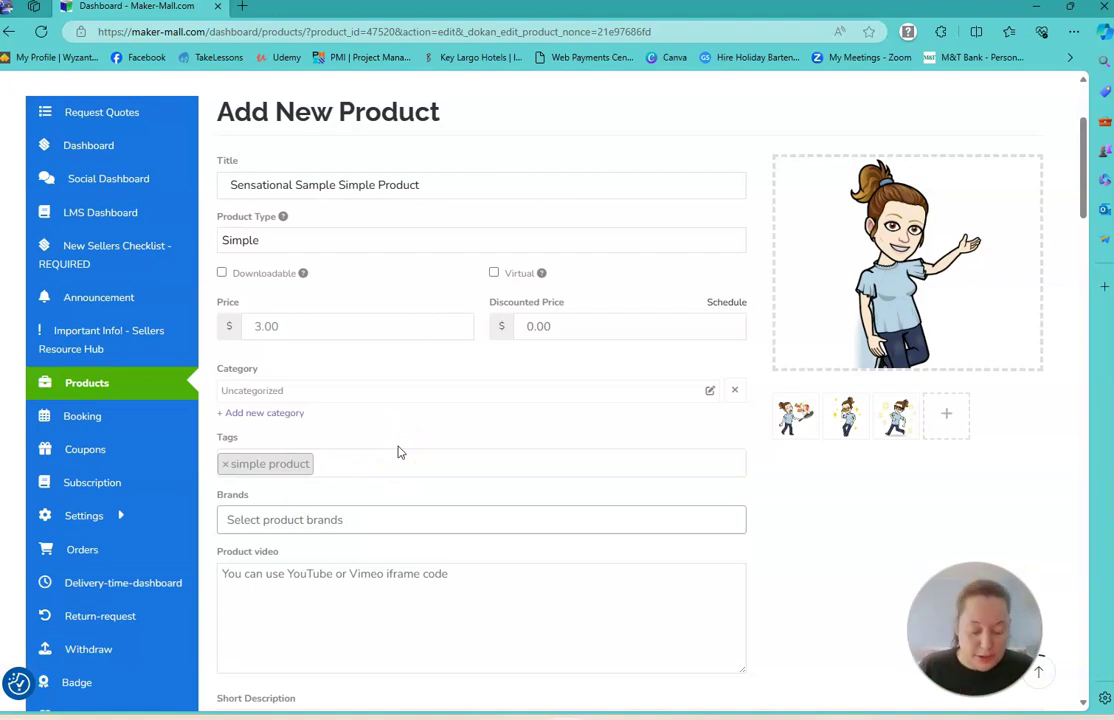
{"action": "type", "text": "bitm"}
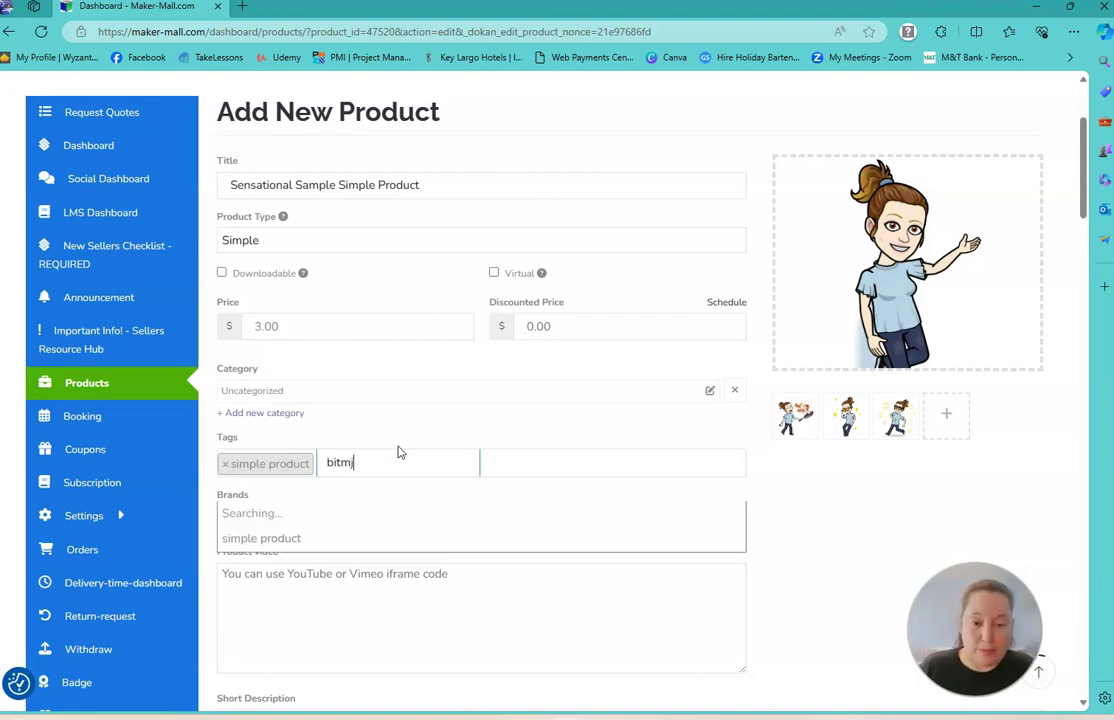
{"action": "key", "text": "BackSpace"}
{"action": "key", "text": "BackSpace"}
{"action": "key", "text": "BackSpace"}
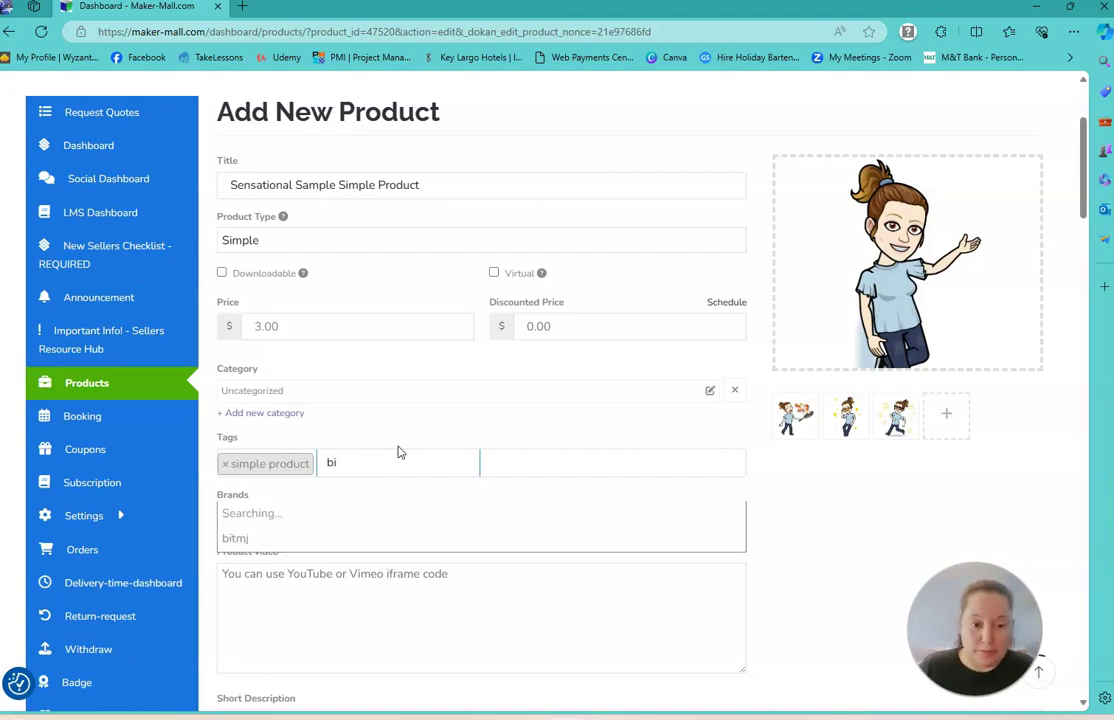
{"action": "key", "text": "BackSpace"}
- Add the tags "plate", "serving ware" and "dishes" to the product
{"action": "type", "text": "plate"}
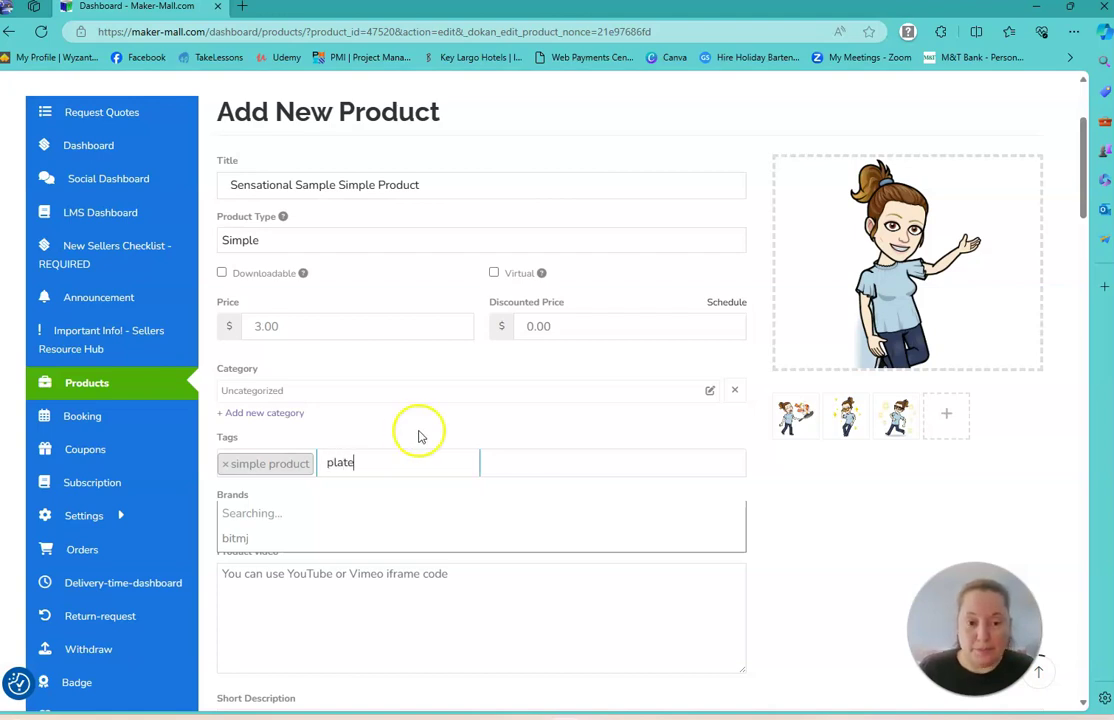
{"action": "left_click", "coordinate": [263, 516]}
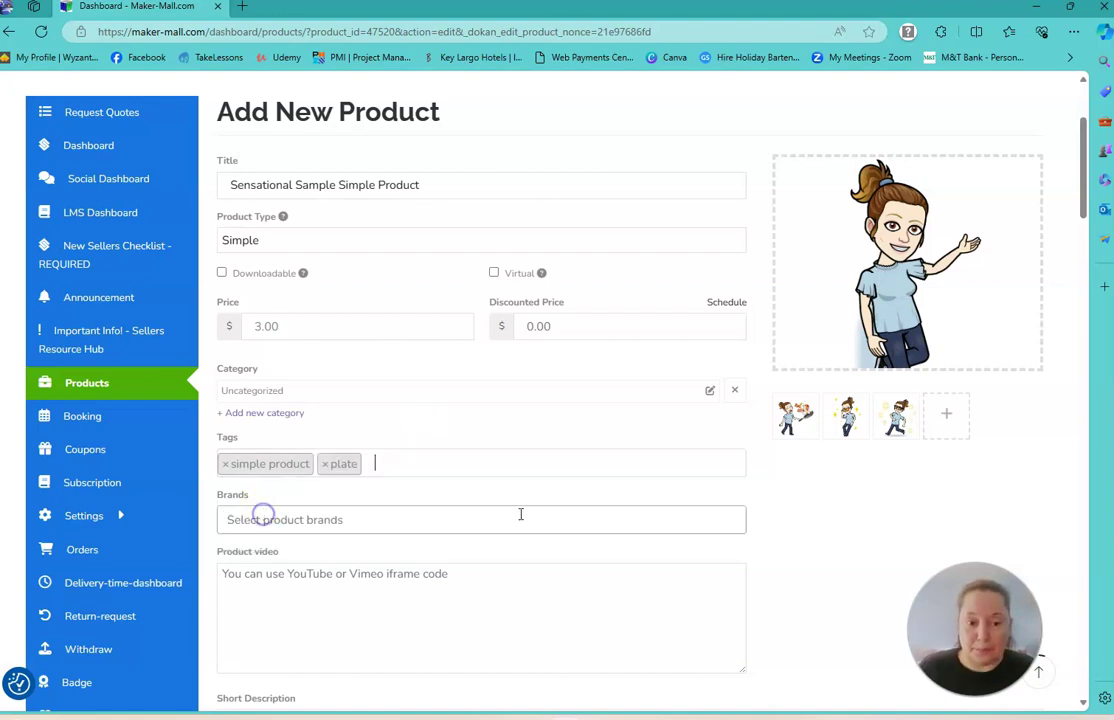
{"action": "type", "text": "serving ware"}
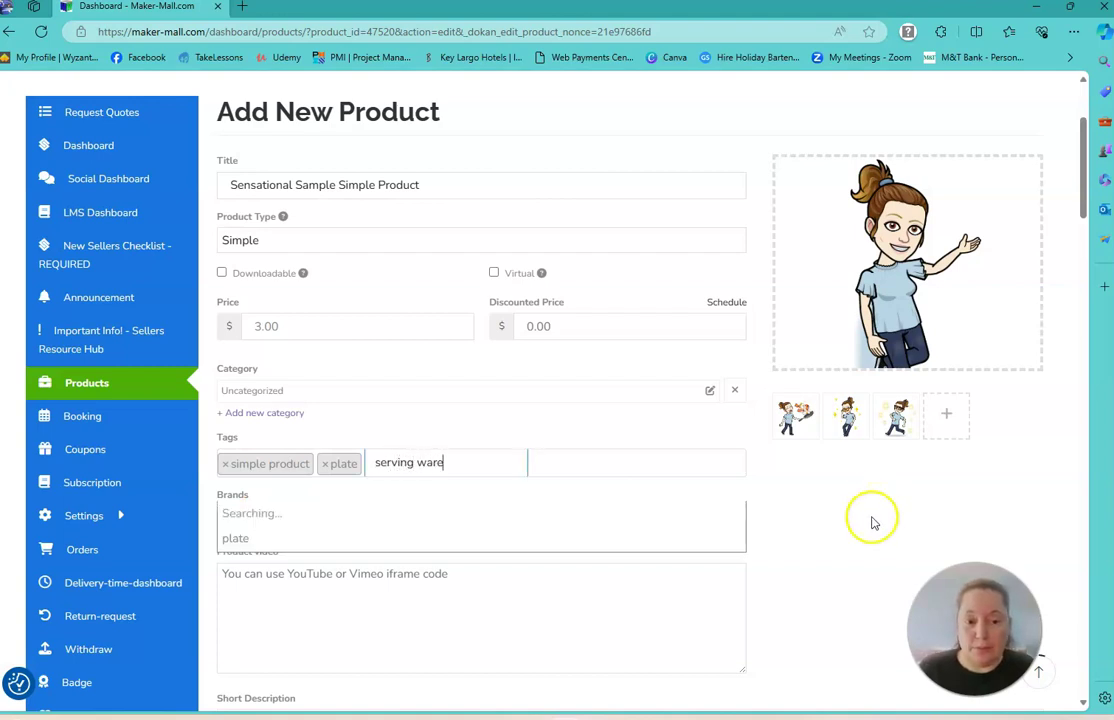
{"action": "left_click", "coordinate": [239, 512]}
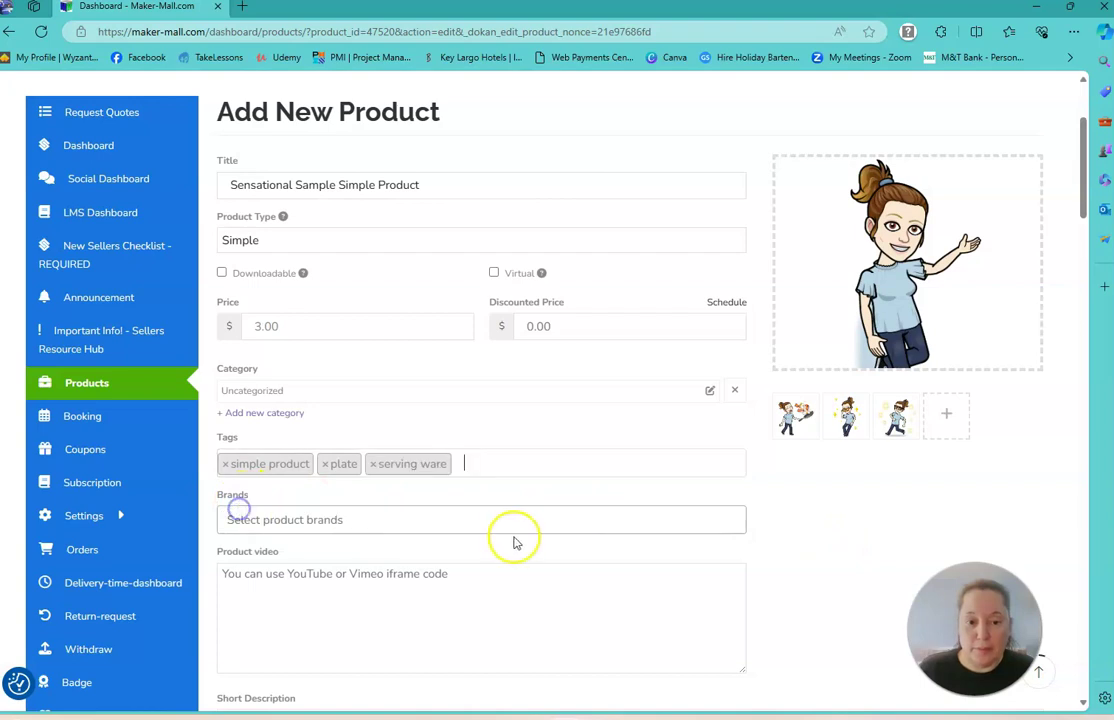
{"action": "type", "text": "dishes"}
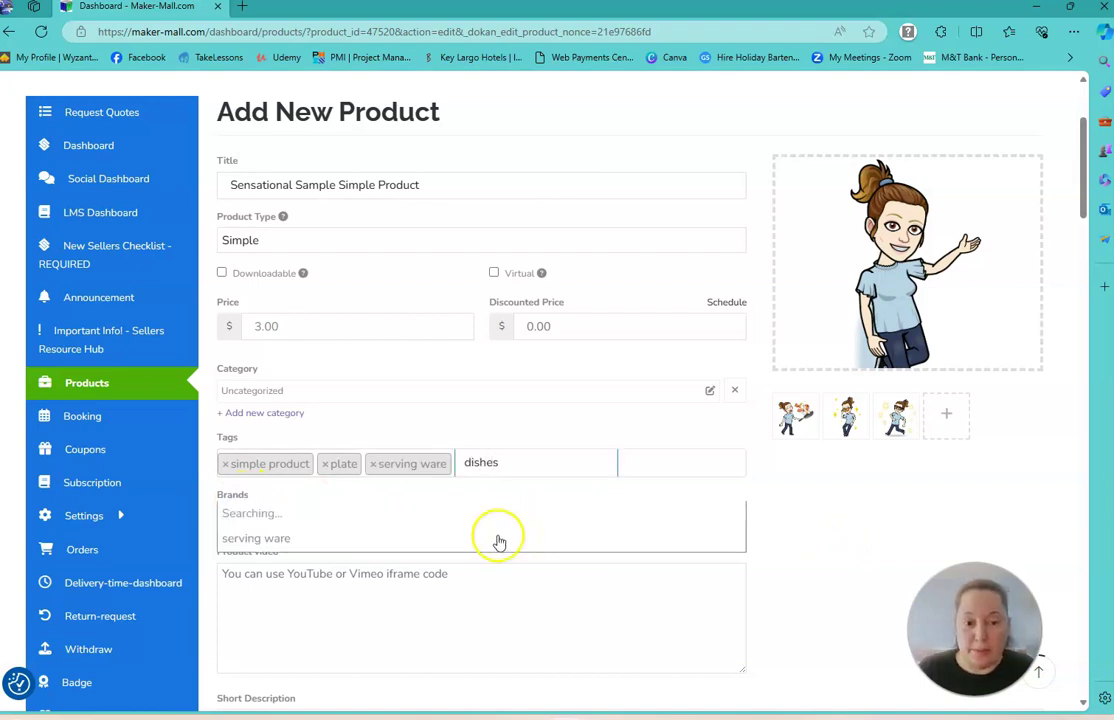
{"action": "left_click", "coordinate": [244, 514]}
- Find the brand Broken Cocktail Art and assign it to the product
{"action": "left_click", "coordinate": [259, 516]}
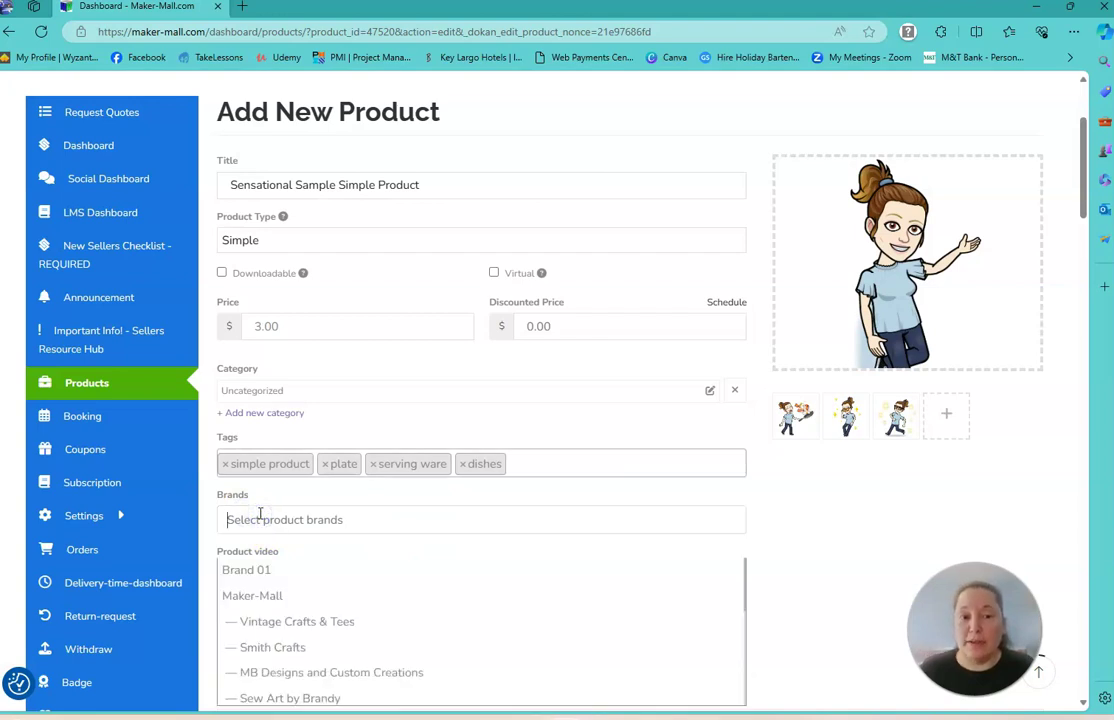
{"action": "type", "text": "Brocke"}
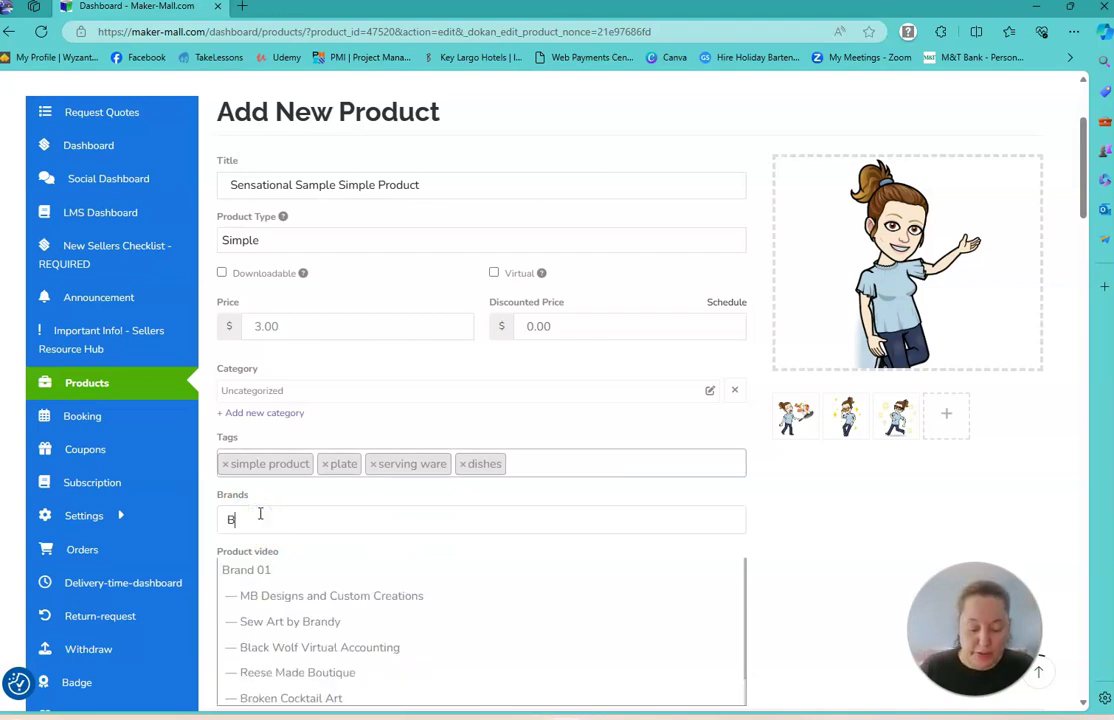
{"action": "key", "text": "BackSpace"}
{"action": "key", "text": "BackSpace"}
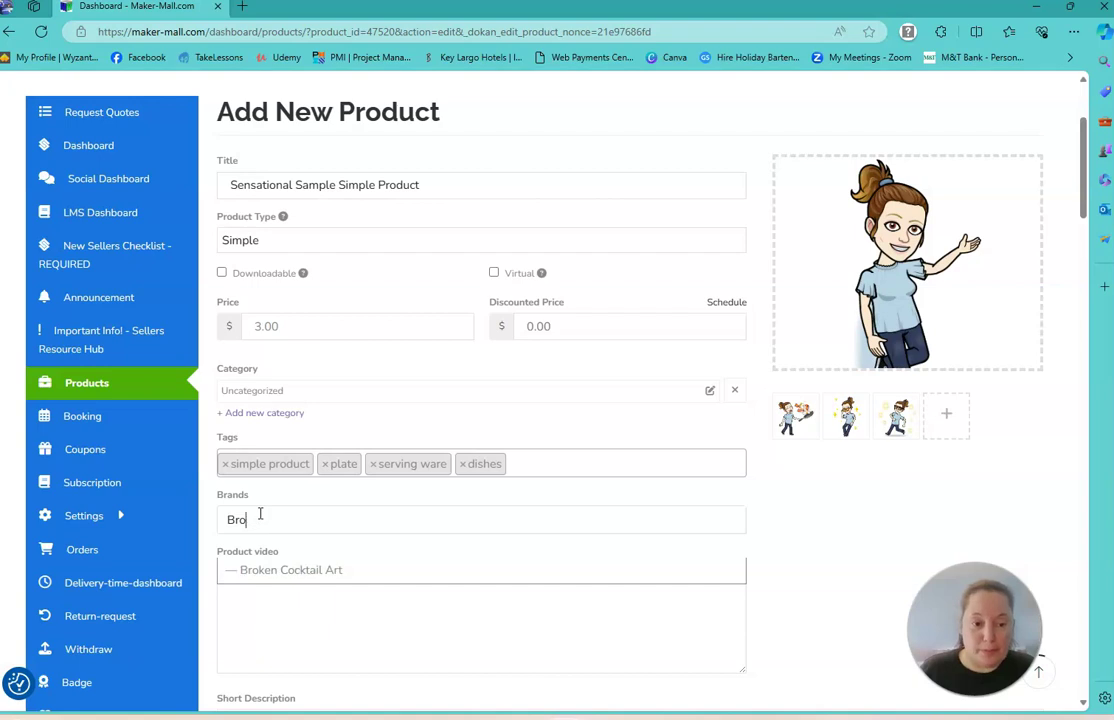
{"action": "left_click", "coordinate": [273, 568]}
- Copy the product title "Sensational Sample Simple Product" into both the short description and the description
{"action": "scroll", "coordinate": [433, 587], "scroll_direction": "down", "scroll_amount": 2}
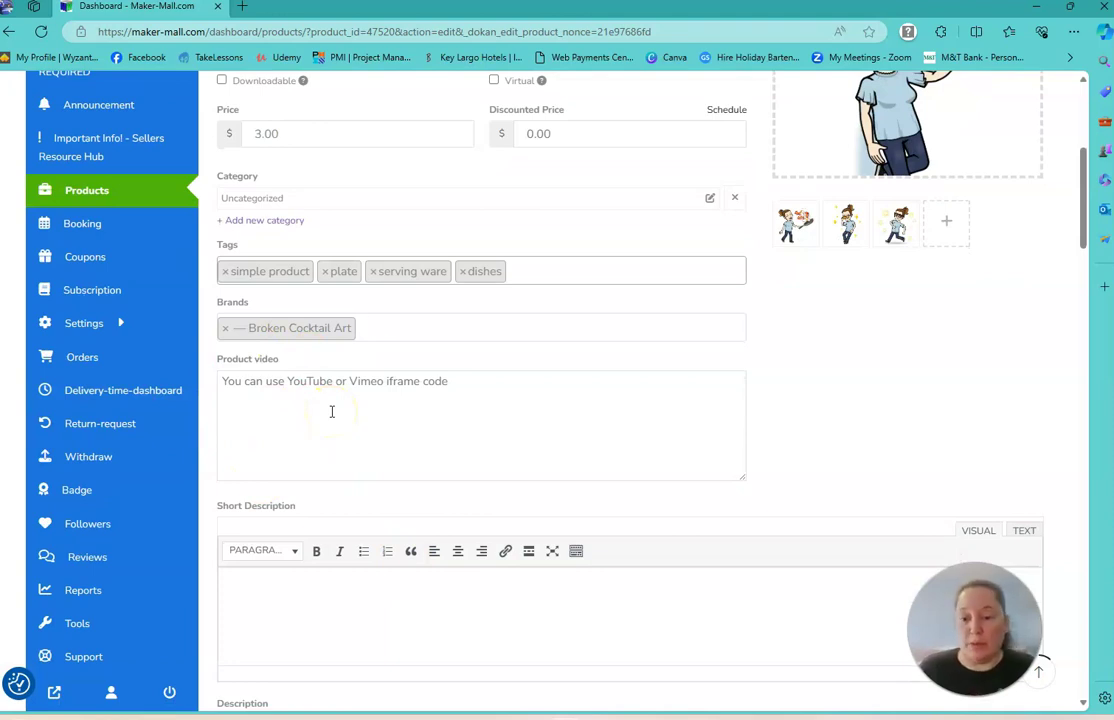
{"action": "scroll", "coordinate": [332, 411], "scroll_direction": "down", "scroll_amount": 2}
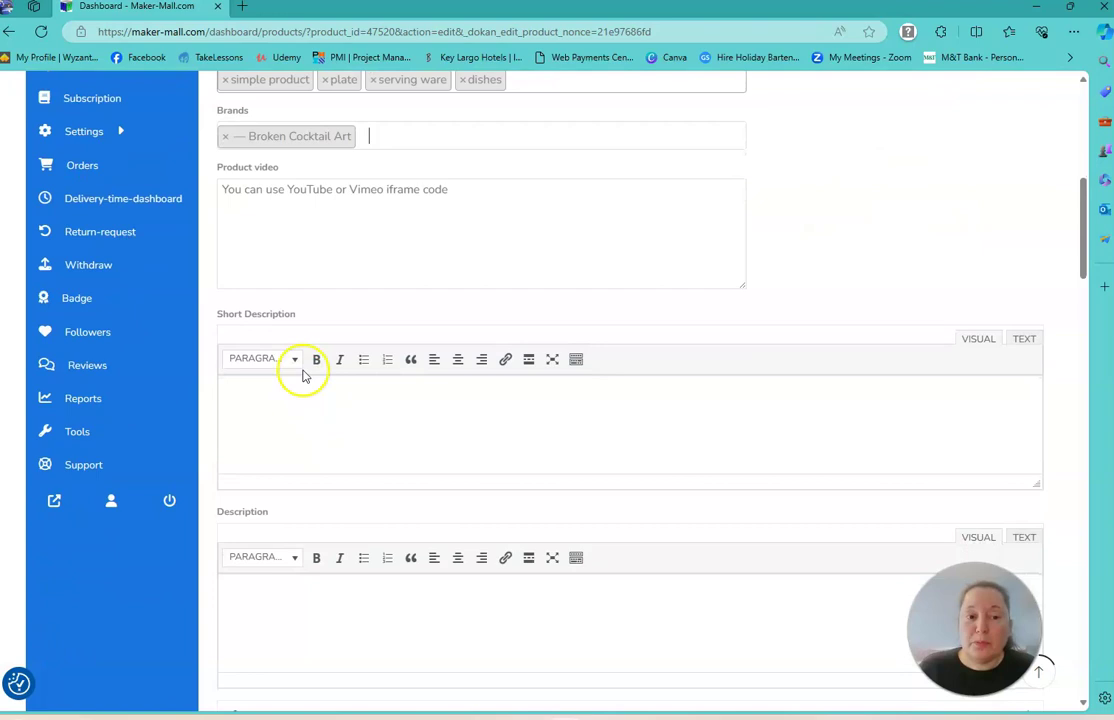
{"action": "scroll", "coordinate": [298, 398], "scroll_direction": "up", "scroll_amount": 4}
{"action": "left_click", "coordinate": [268, 188]}
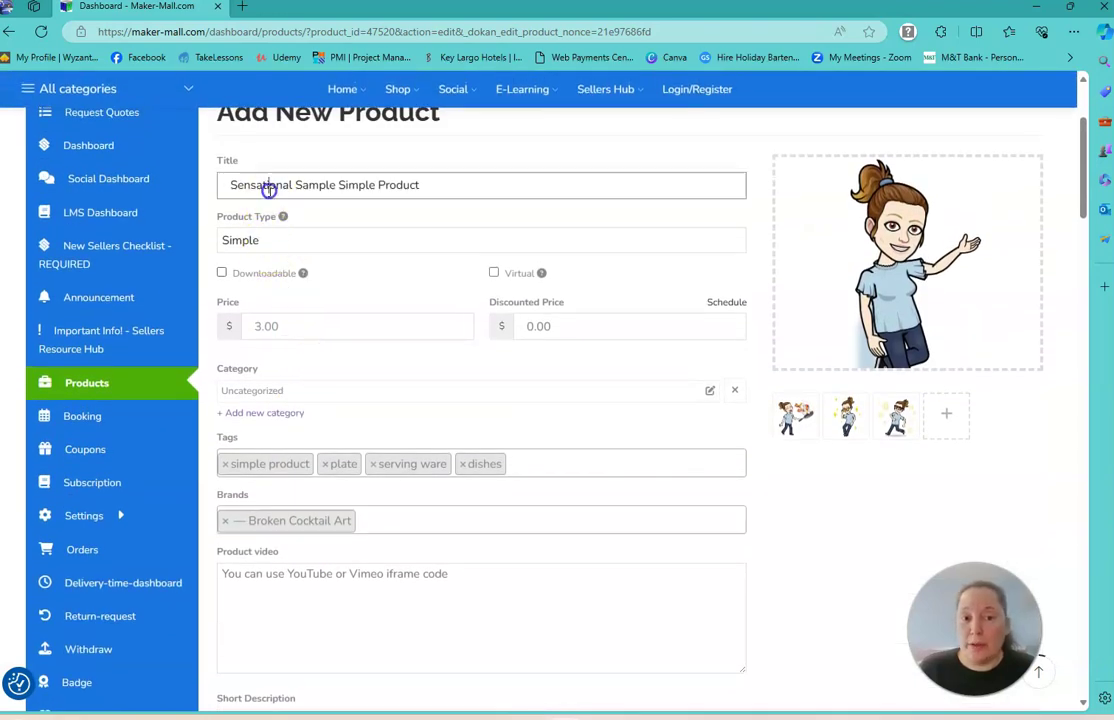
{"action": "scroll", "coordinate": [305, 320], "scroll_direction": "down", "scroll_amount": 5}
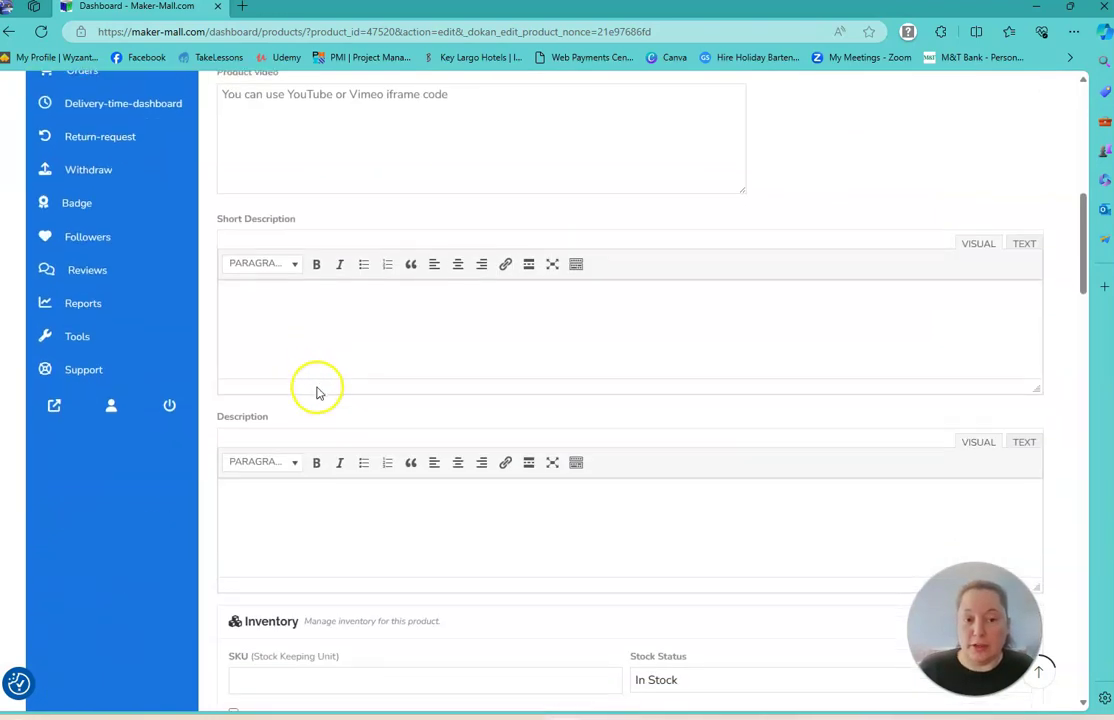
{"action": "left_click", "coordinate": [286, 300]}
{"action": "type", "text": "Sensational Sample Simple Product"}
{"action": "left_click", "coordinate": [296, 544]}
{"action": "type", "text": "Sensational Sample Simple Product"}
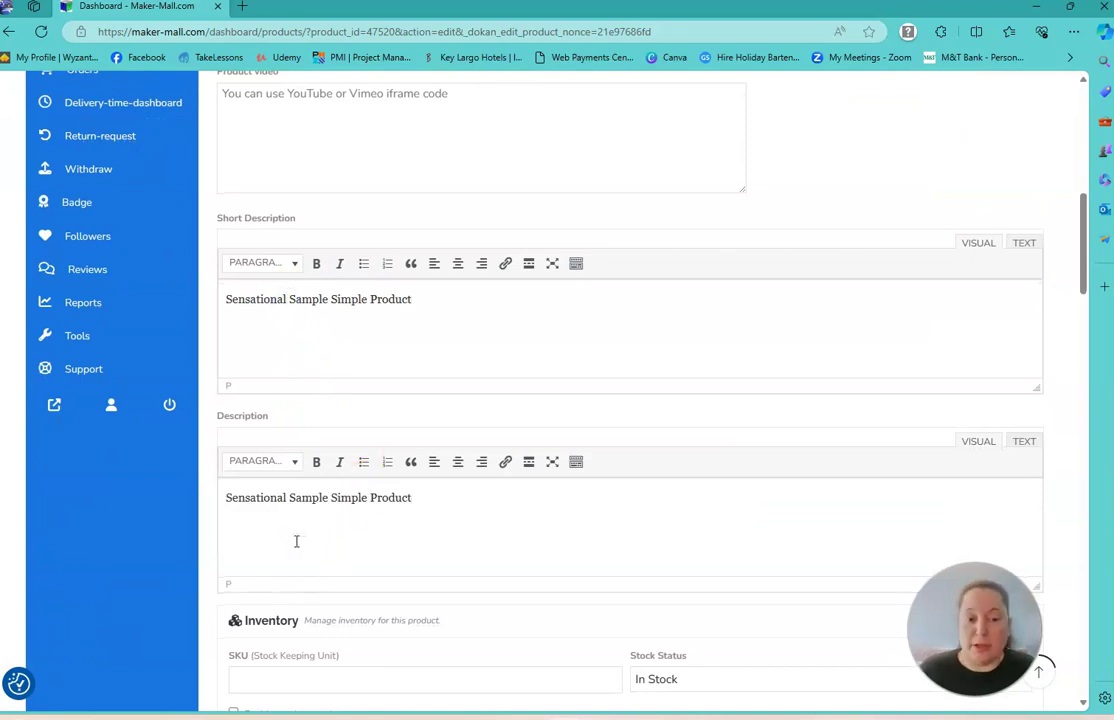
- Add the line "Add 200- 600 words for your product description" below the title text in the description
{"action": "type", "text": "Add 200- 600 words for t"}
{"action": "key", "text": "BackSpace"}
{"action": "key", "text": "BackSpace"}
{"action": "key", "text": "BackSpace"}
{"action": "type", "text": "your prod"}
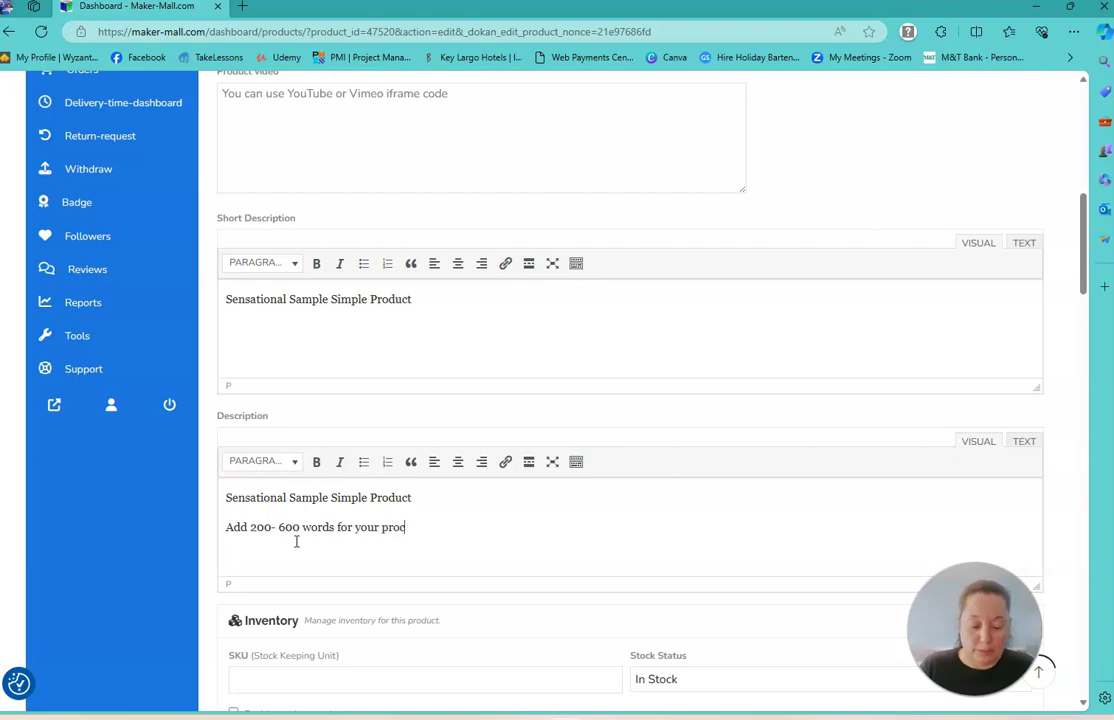
{"action": "type", "text": "uct descrit"}
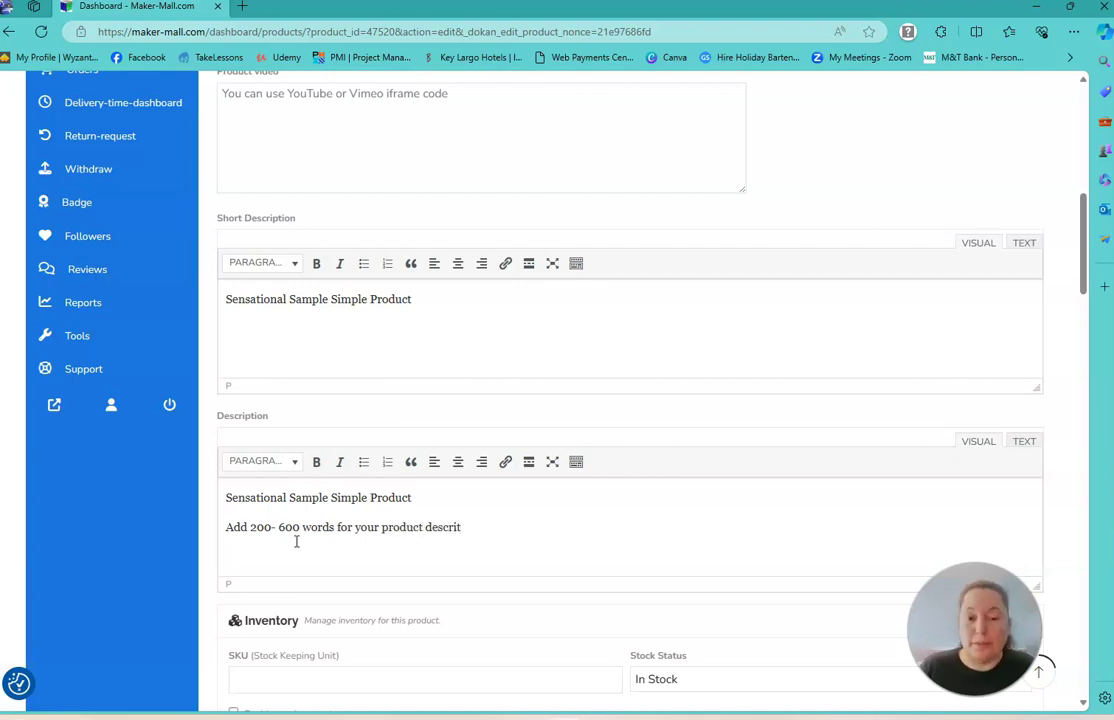
{"action": "type", "text": "ption"}
{"action": "key", "text": "Return"}
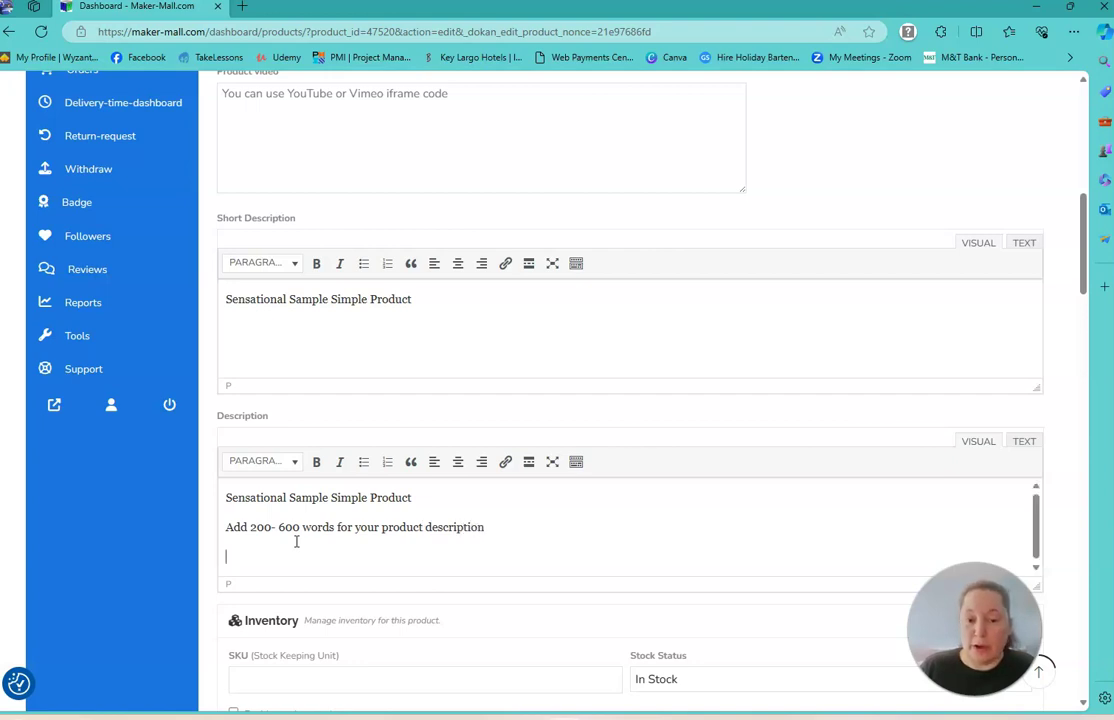
- Add a further description line reading "Describe in details, size, colors, whats its used for, etc."
{"action": "type", "text": "Describe in"}
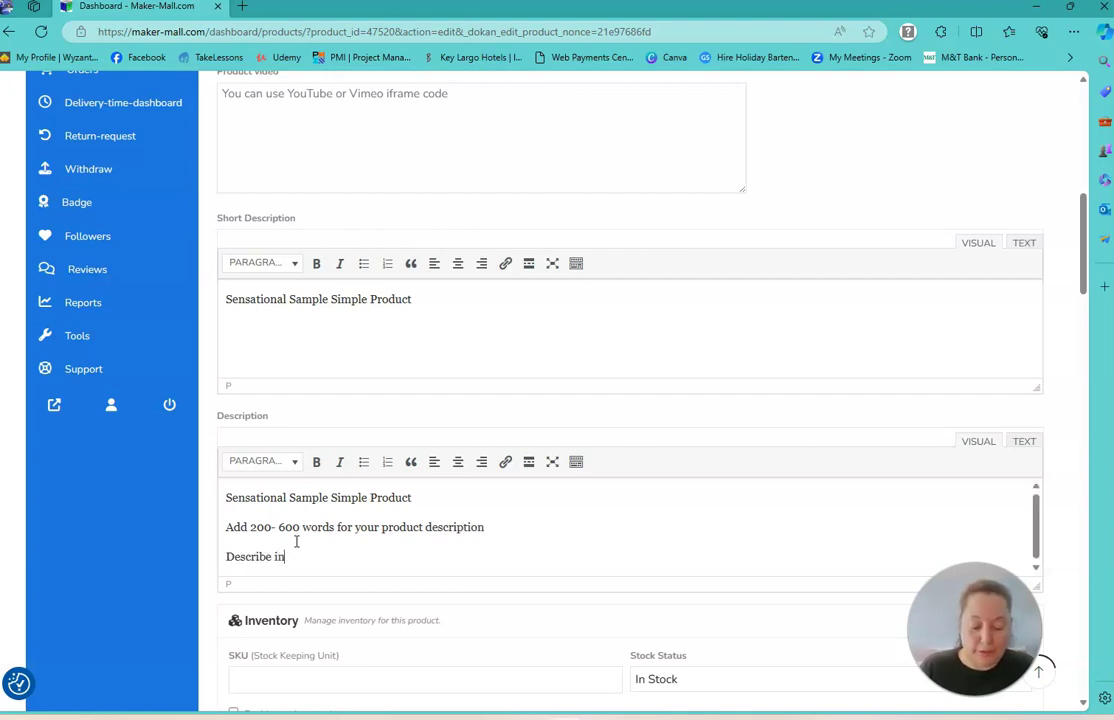
{"action": "type", "text": " details, size, scolors,"}
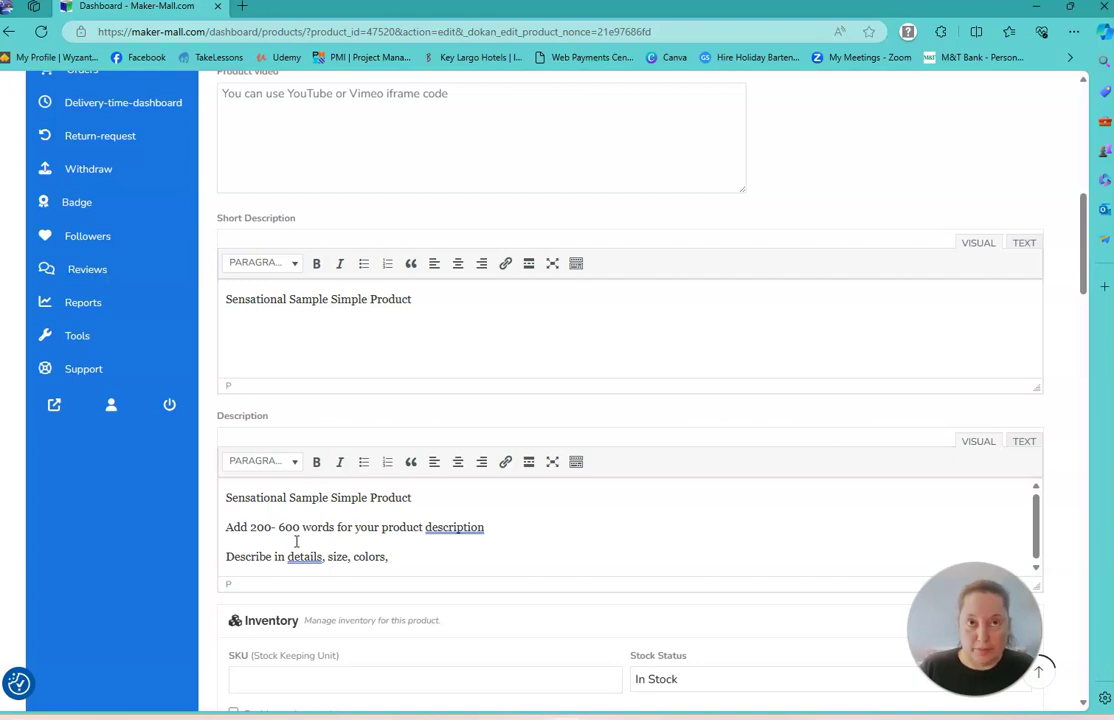
{"action": "type", "text": " whats its us"}
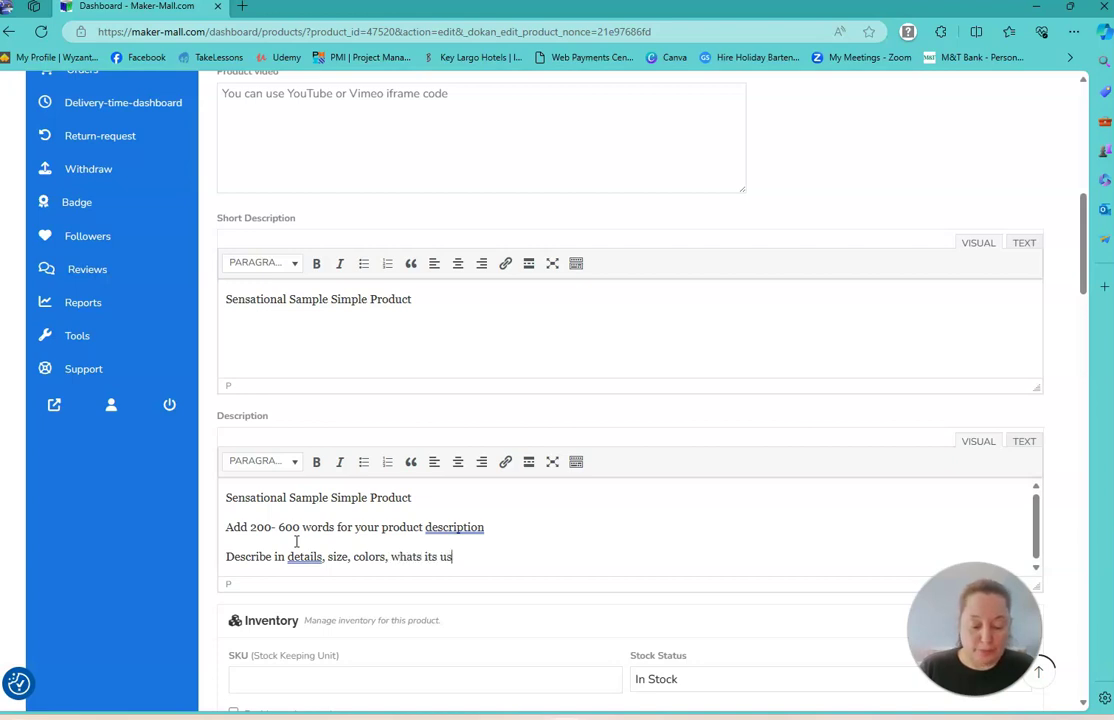
{"action": "type", "text": "ed for, etc."}
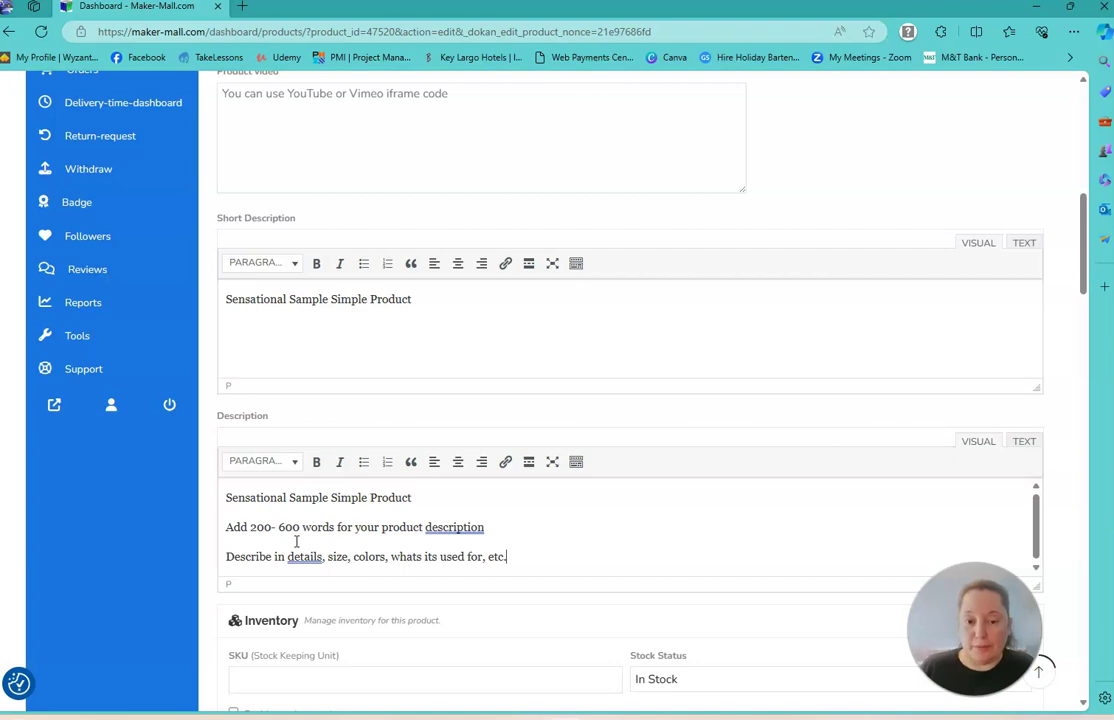
{"action": "left_click", "coordinate": [286, 502]}
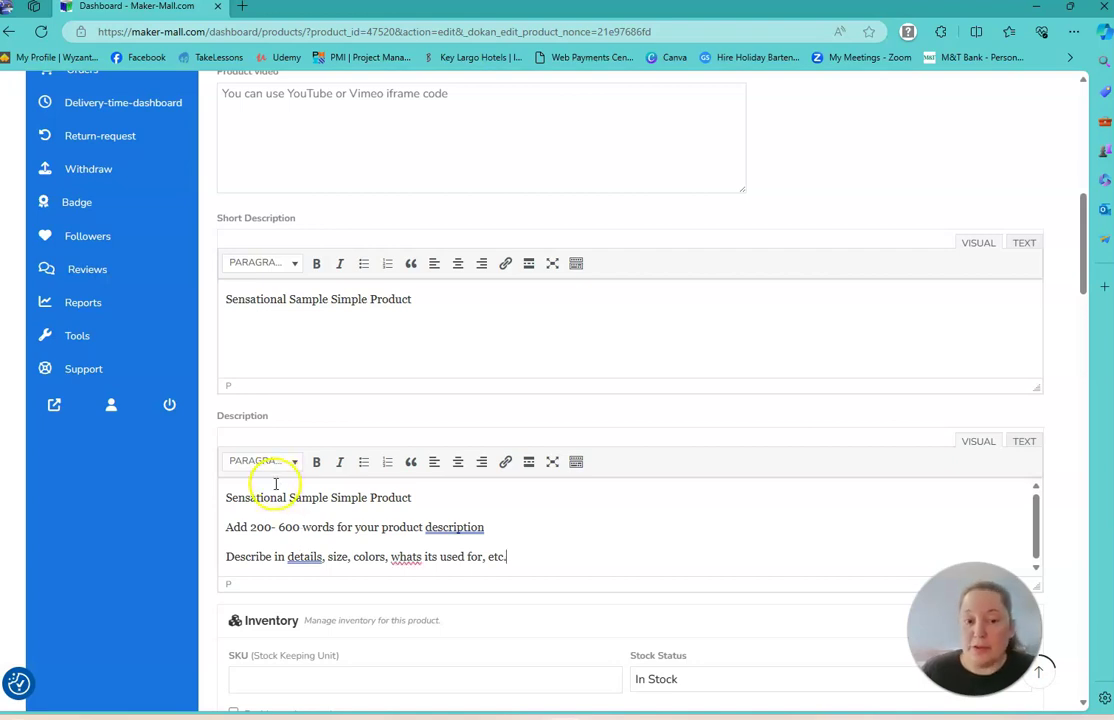
{"action": "scroll", "coordinate": [308, 330], "scroll_direction": "up", "scroll_amount": 2}
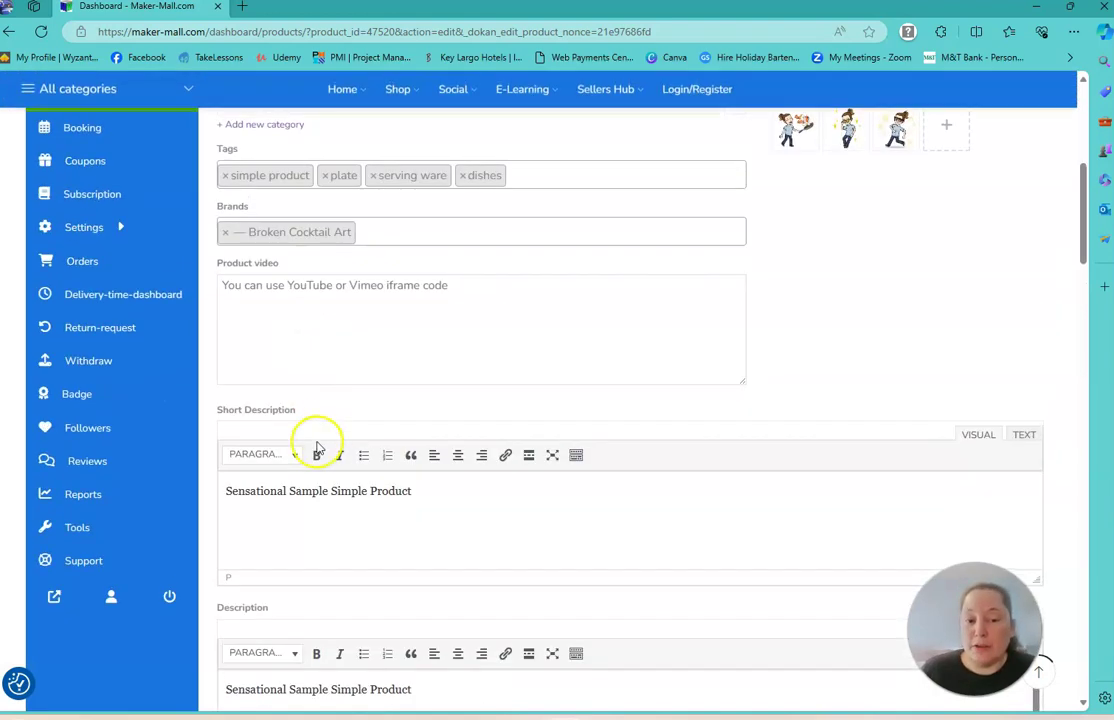
{"action": "scroll", "coordinate": [430, 538], "scroll_direction": "down", "scroll_amount": 2}
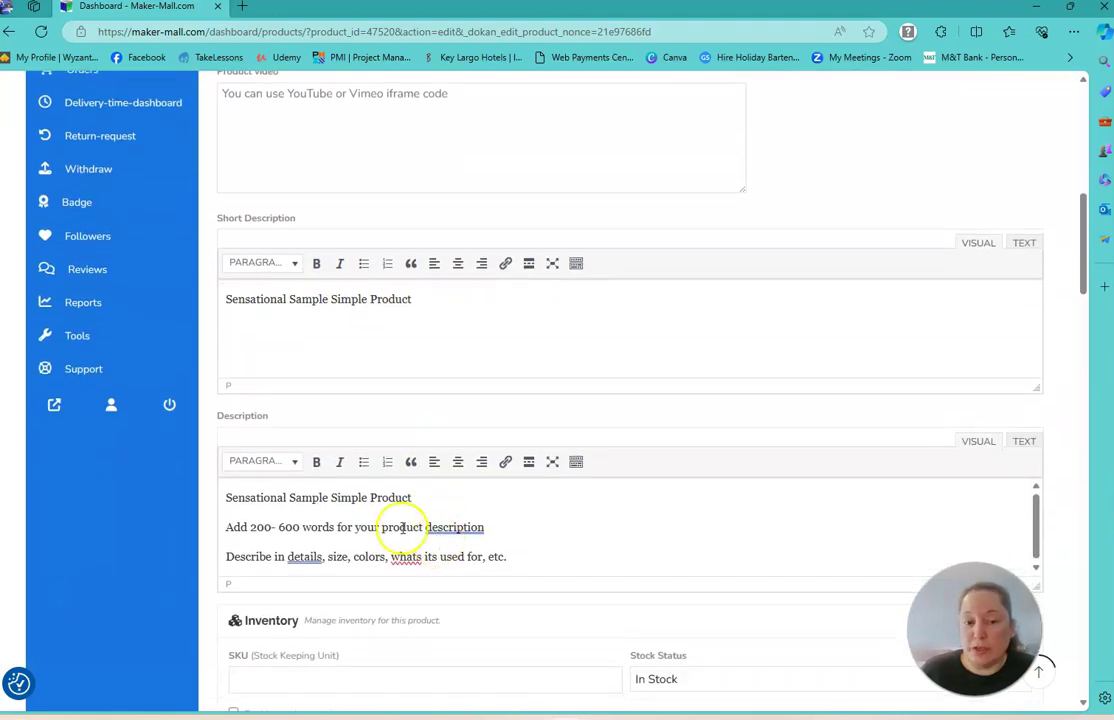
{"action": "left_click", "coordinate": [530, 548]}
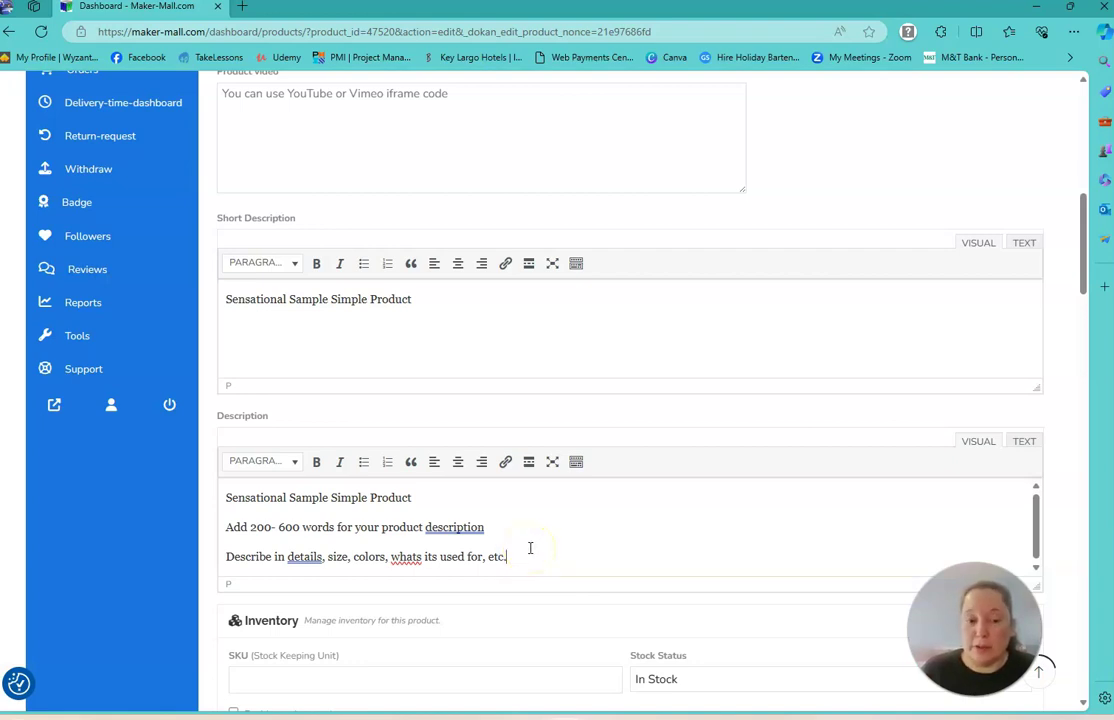
- Set the product's SKU to sss128eer and check the stock status choices, keeping In Stock
{"action": "scroll", "coordinate": [460, 550], "scroll_direction": "down", "scroll_amount": 2}
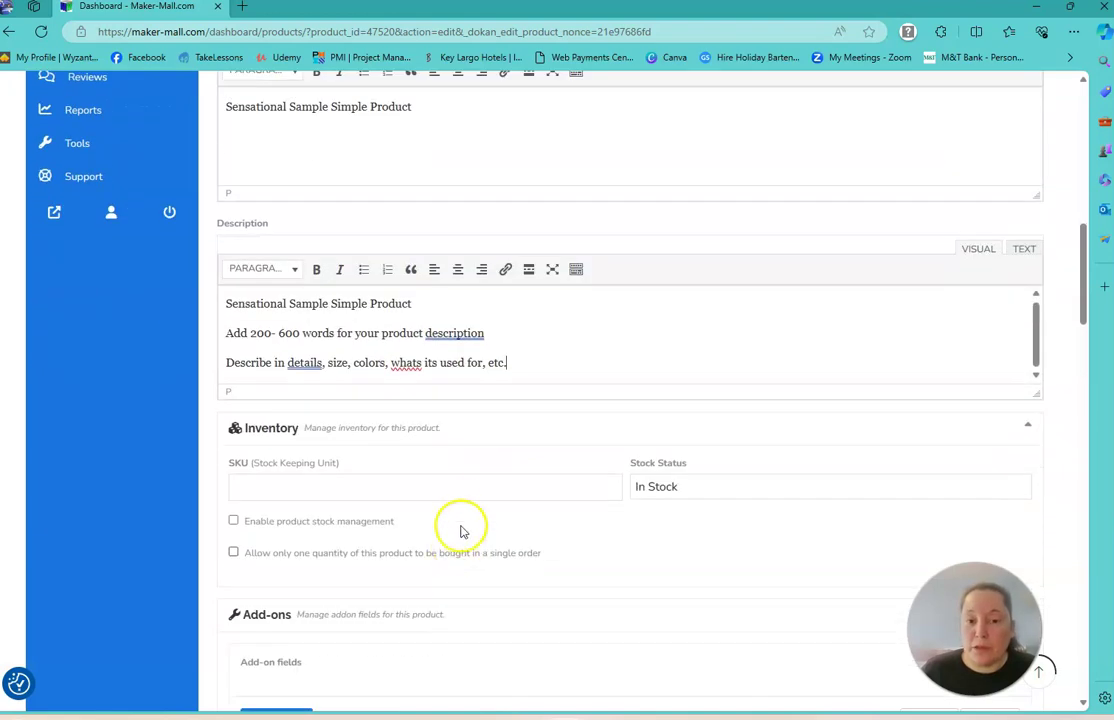
{"action": "left_click", "coordinate": [295, 493]}
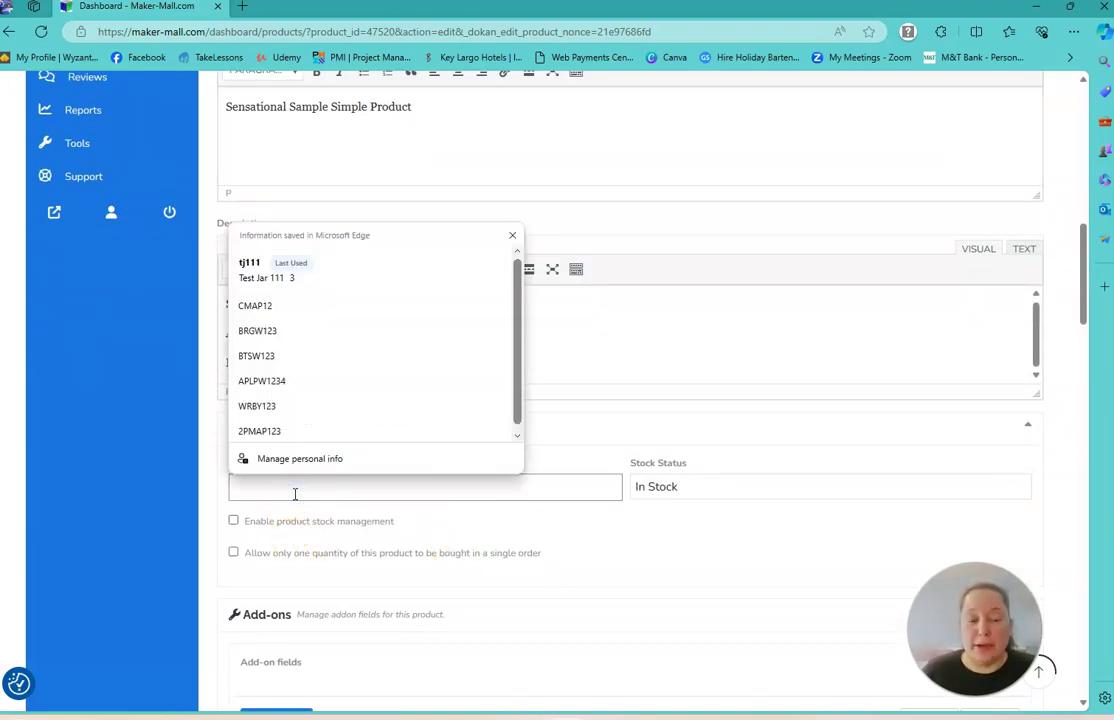
{"action": "type", "text": "sss"}
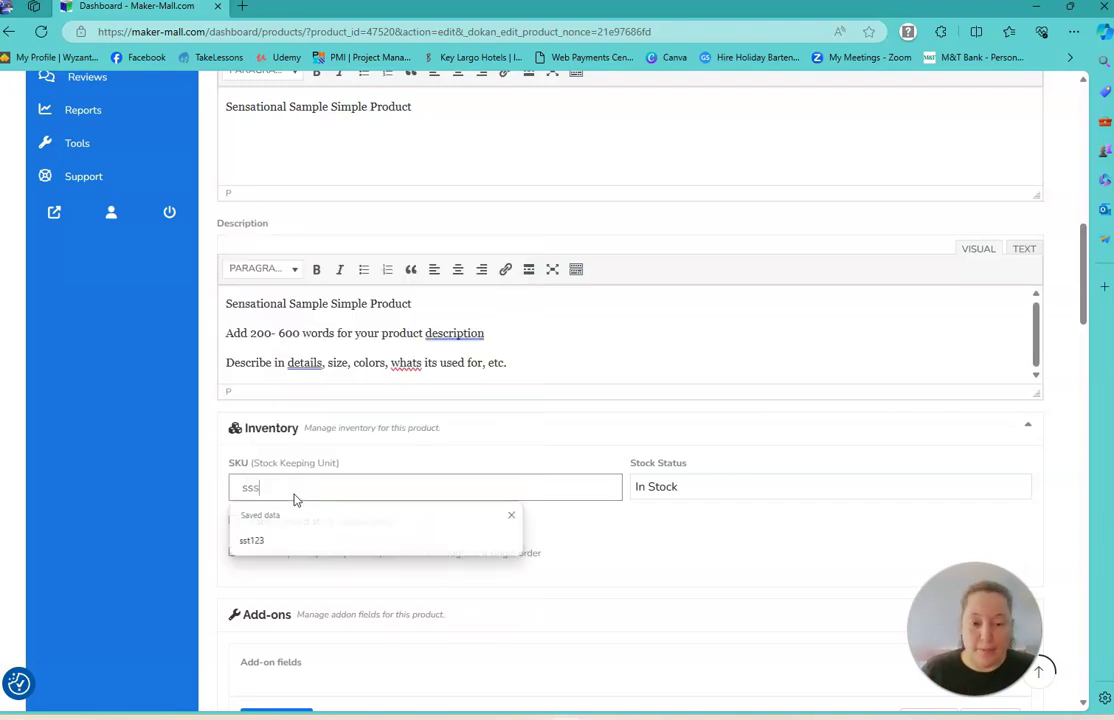
{"action": "type", "text": "128"}
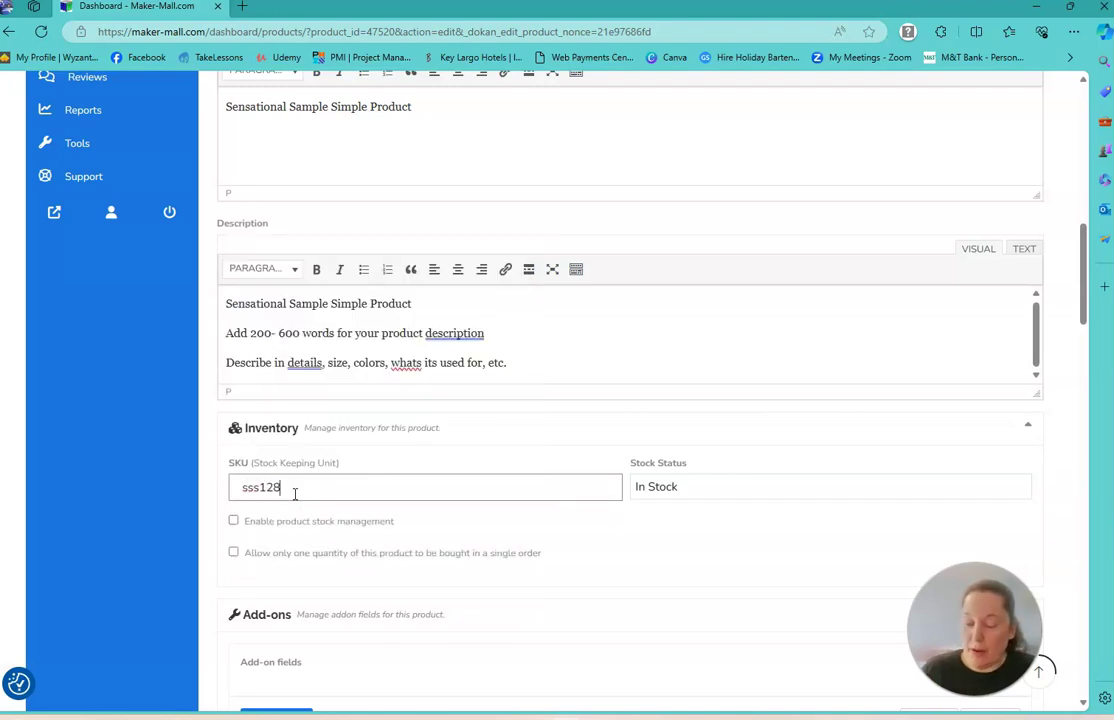
{"action": "type", "text": "eee"}
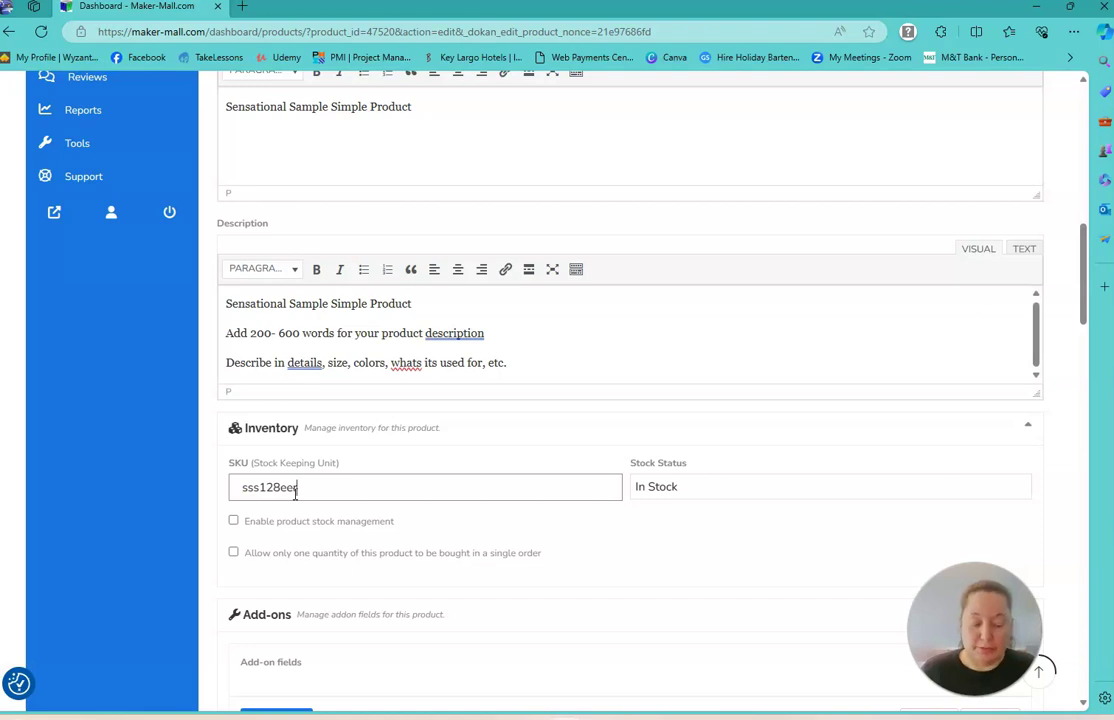
{"action": "left_click", "coordinate": [737, 488]}
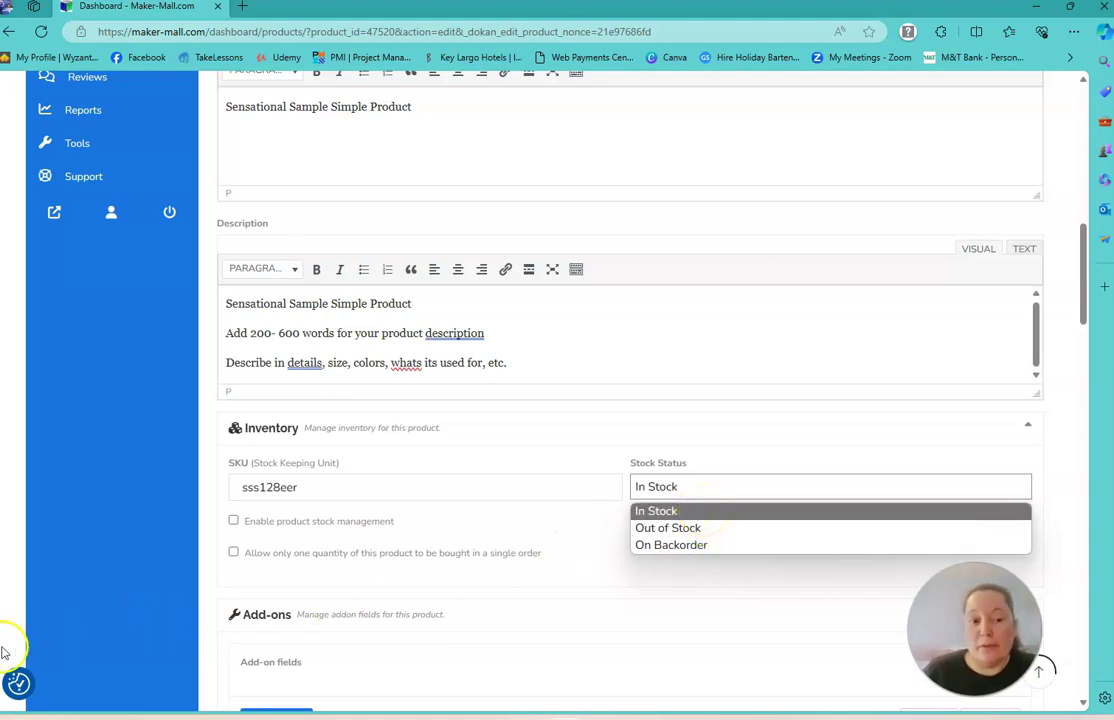
{"action": "left_click", "coordinate": [386, 594]}
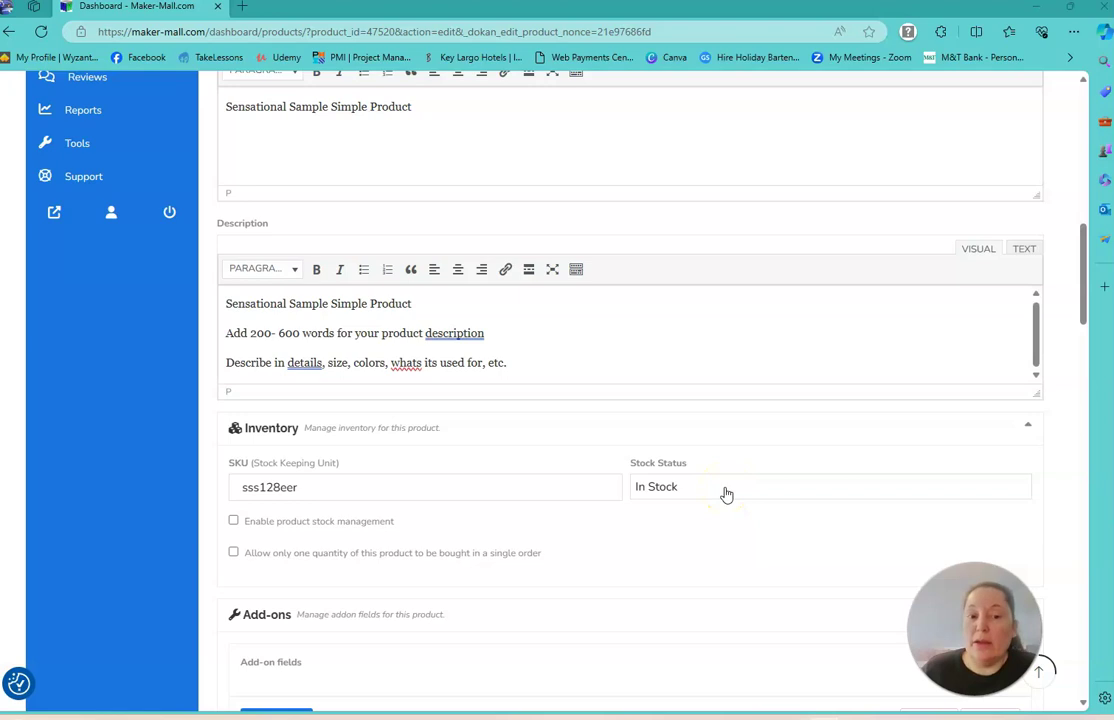
- Enable product stock management with a stock quantity of 5 and a low stock threshold of 1
{"action": "left_click", "coordinate": [276, 530]}
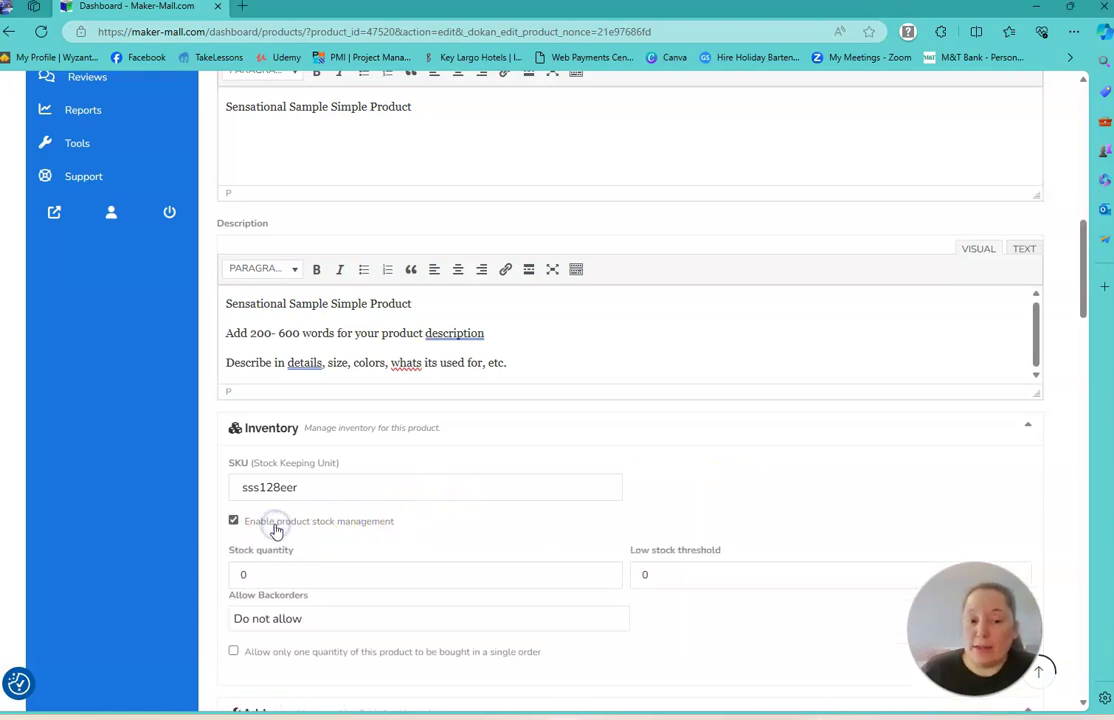
{"action": "left_click", "coordinate": [277, 572]}
{"action": "key", "text": "BackSpace"}
{"action": "type", "text": "5"}
{"action": "left_click", "coordinate": [690, 578]}
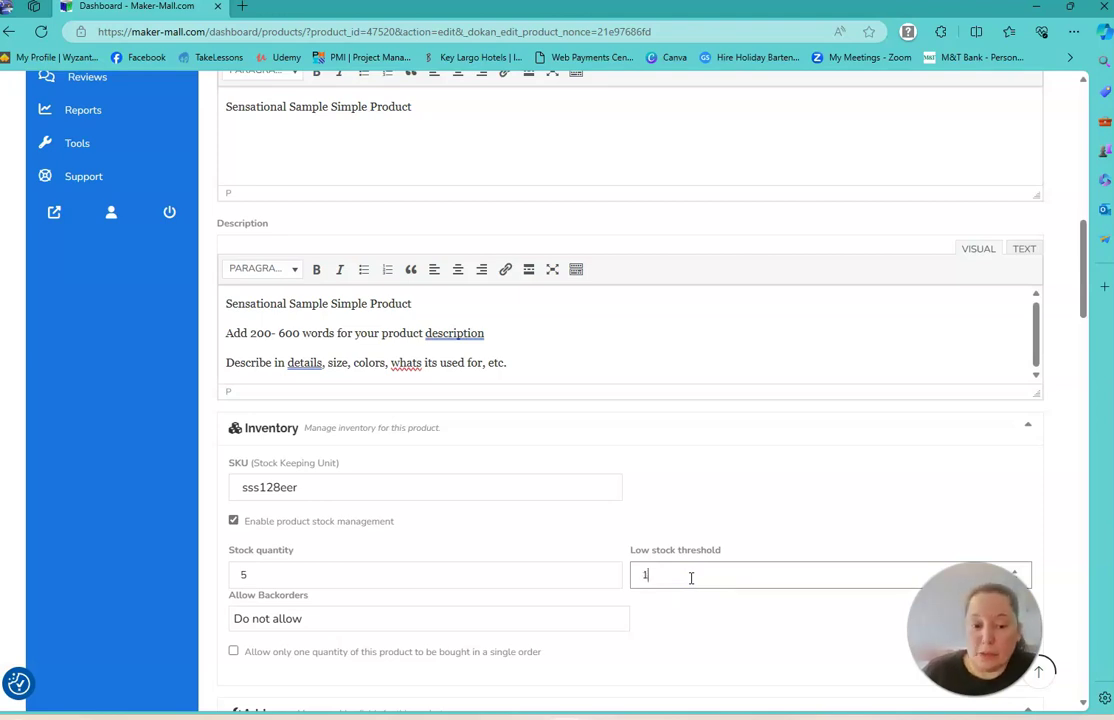
- Check the backorder choices and keep backorders set to Do not allow
{"action": "scroll", "coordinate": [629, 527], "scroll_direction": "down", "scroll_amount": 1}
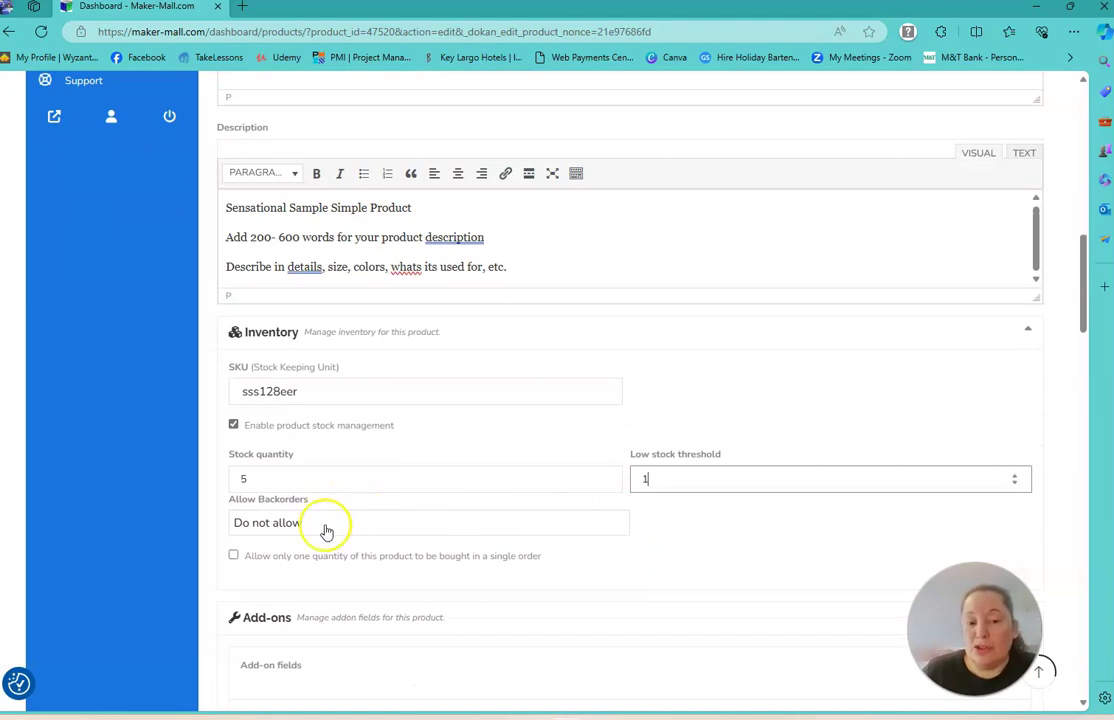
{"action": "left_click", "coordinate": [332, 526]}
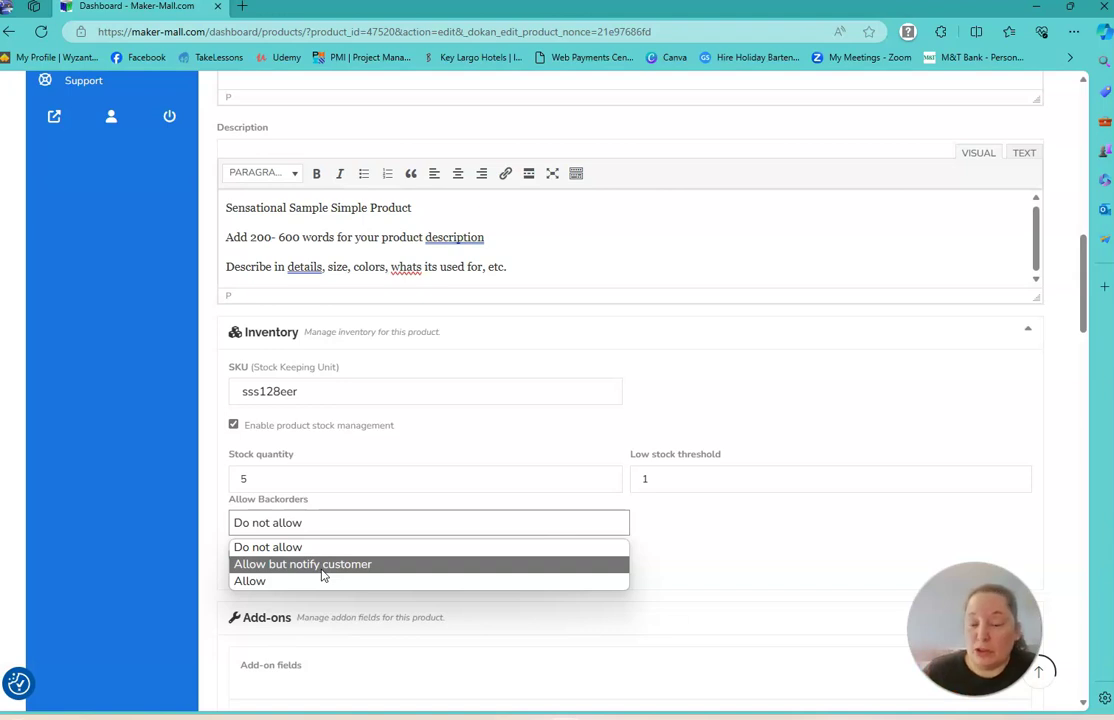
{"action": "left_click", "coordinate": [412, 547]}
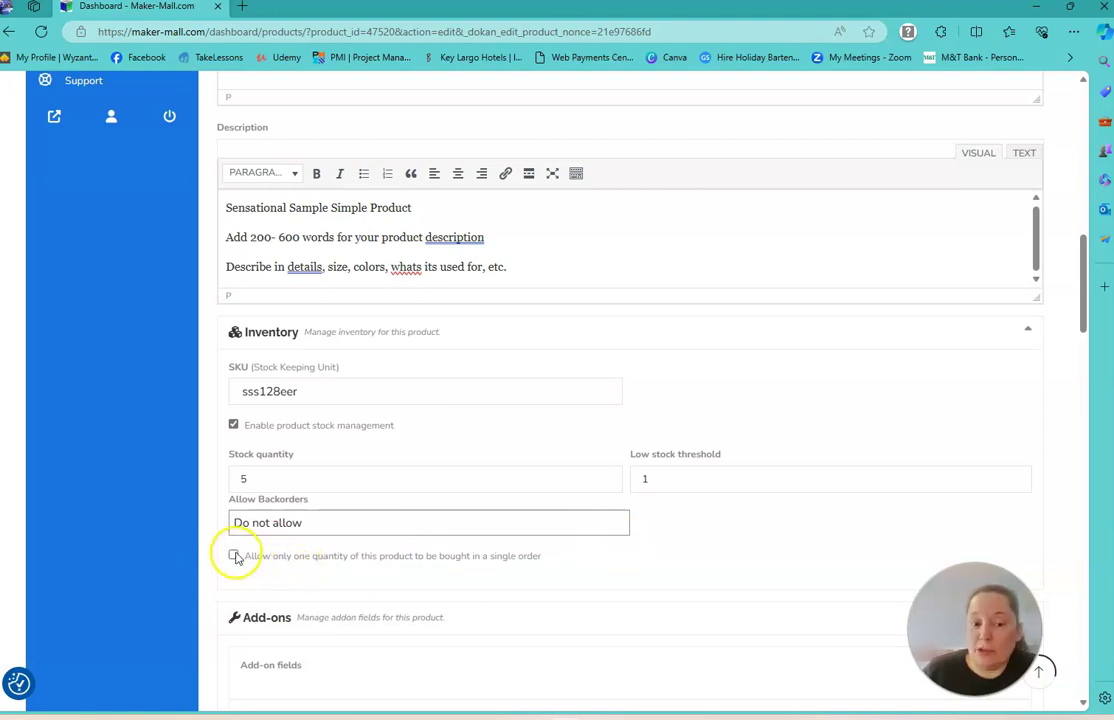
- Add a new add-on field to the product
{"action": "scroll", "coordinate": [493, 540], "scroll_direction": "down", "scroll_amount": 2}
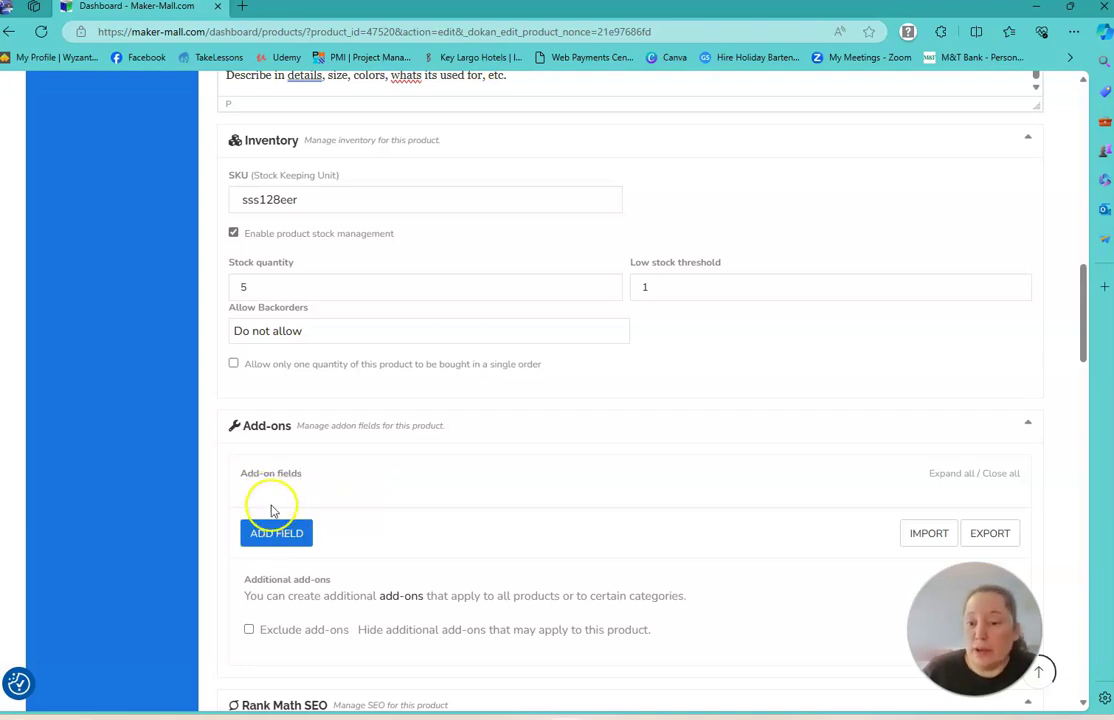
{"action": "left_click", "coordinate": [303, 543]}
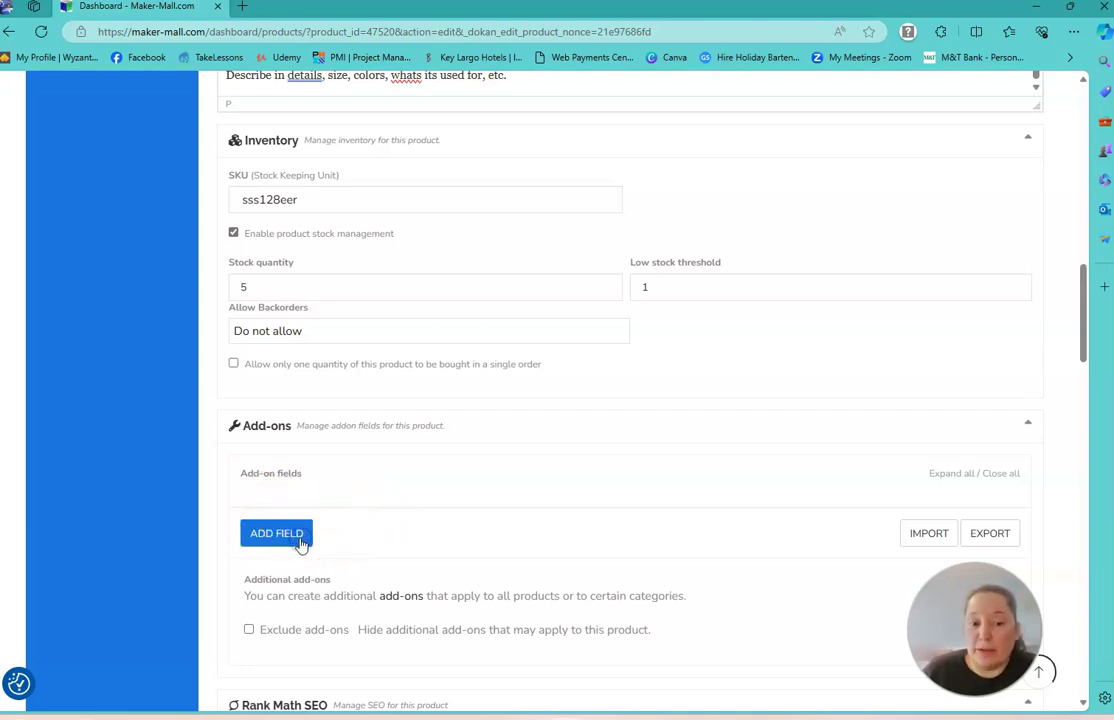
{"action": "scroll", "coordinate": [457, 521], "scroll_direction": "down", "scroll_amount": 1}
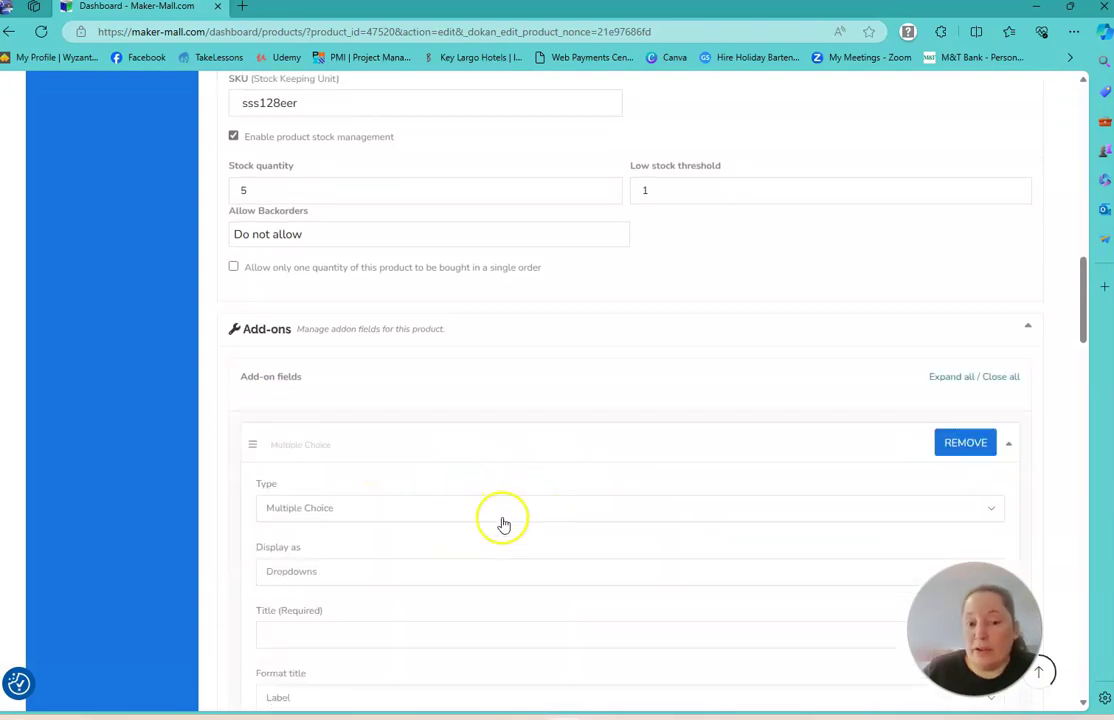
- Examine the type and display choices of the new add-on field, keeping Multiple Choice and Dropdowns
{"action": "scroll", "coordinate": [512, 512], "scroll_direction": "down", "scroll_amount": 1}
{"action": "scroll", "coordinate": [524, 501], "scroll_direction": "down", "scroll_amount": 1}
{"action": "left_click", "coordinate": [365, 316]}
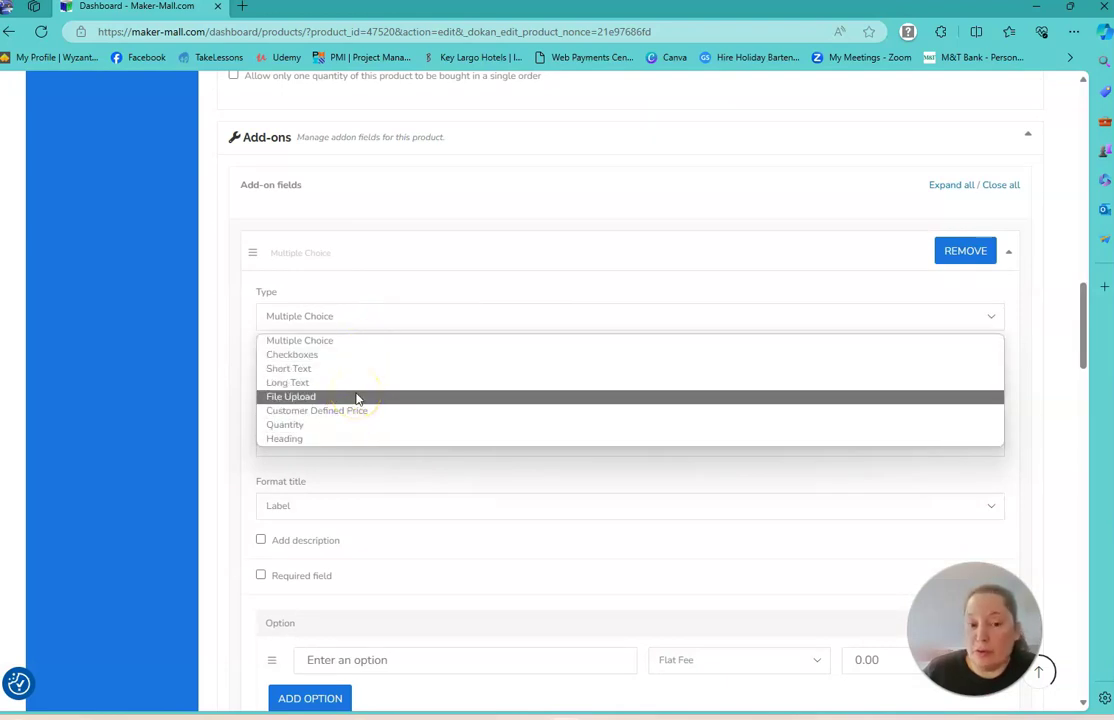
{"action": "left_click", "coordinate": [375, 283]}
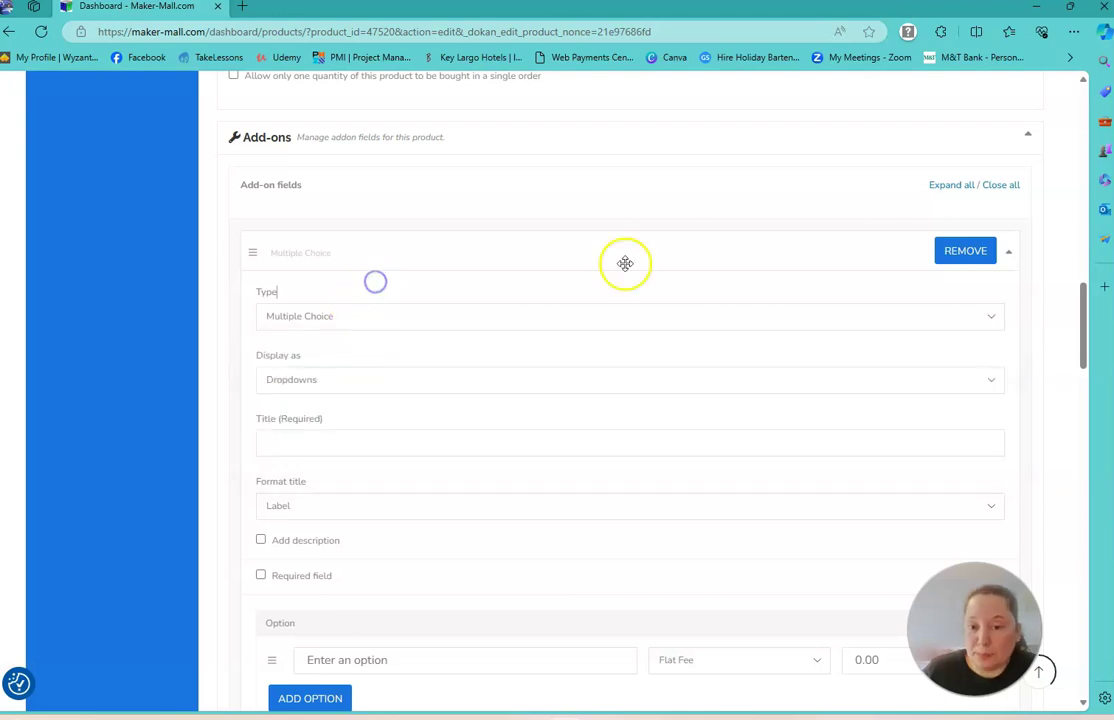
{"action": "left_click", "coordinate": [326, 381]}
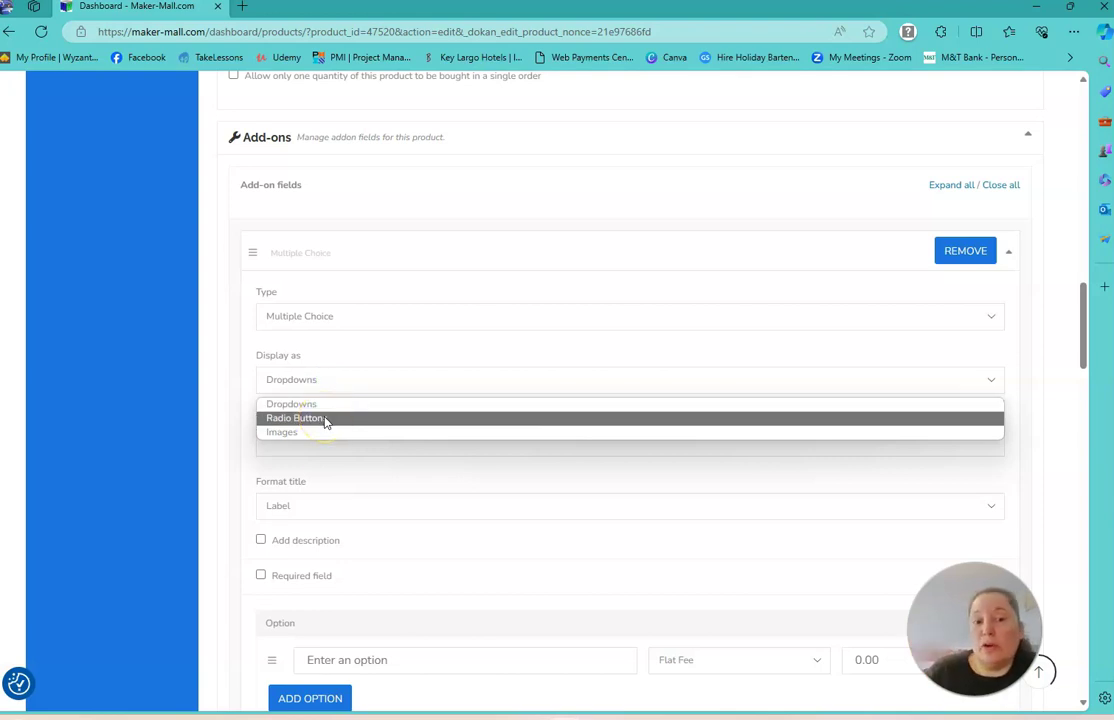
{"action": "left_click", "coordinate": [500, 348]}
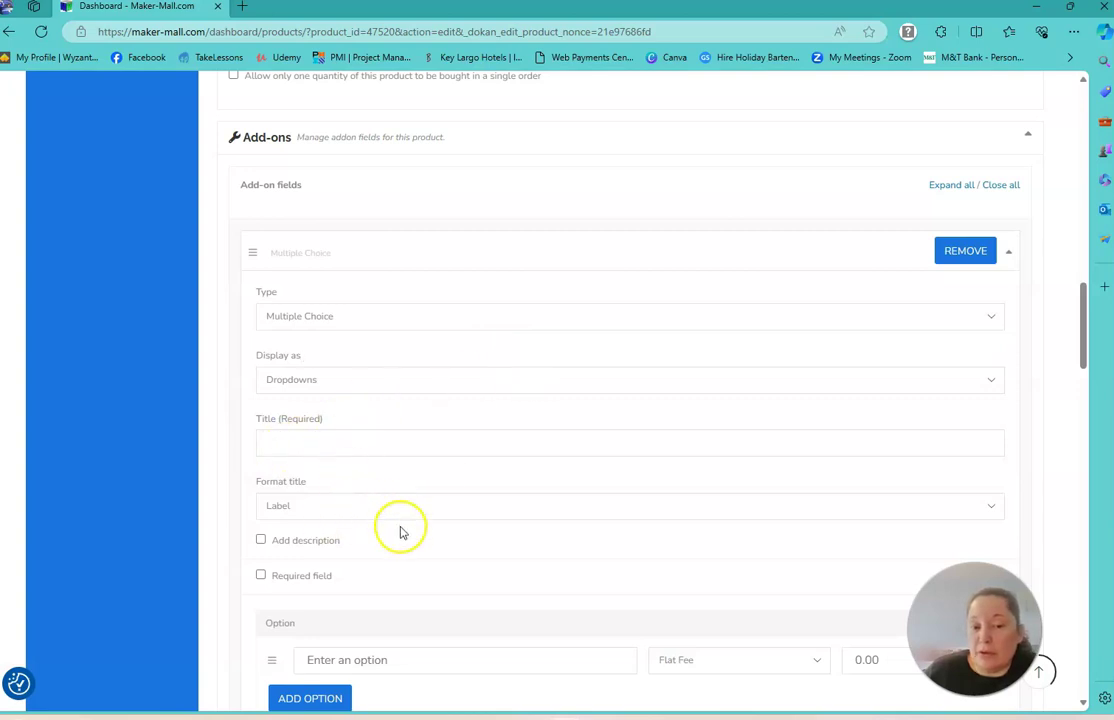
- Remove the new Multiple Choice add-on field from the product and confirm its removal
{"action": "scroll", "coordinate": [385, 495], "scroll_direction": "down", "scroll_amount": 1}
{"action": "scroll", "coordinate": [600, 390], "scroll_direction": "up", "scroll_amount": 1}
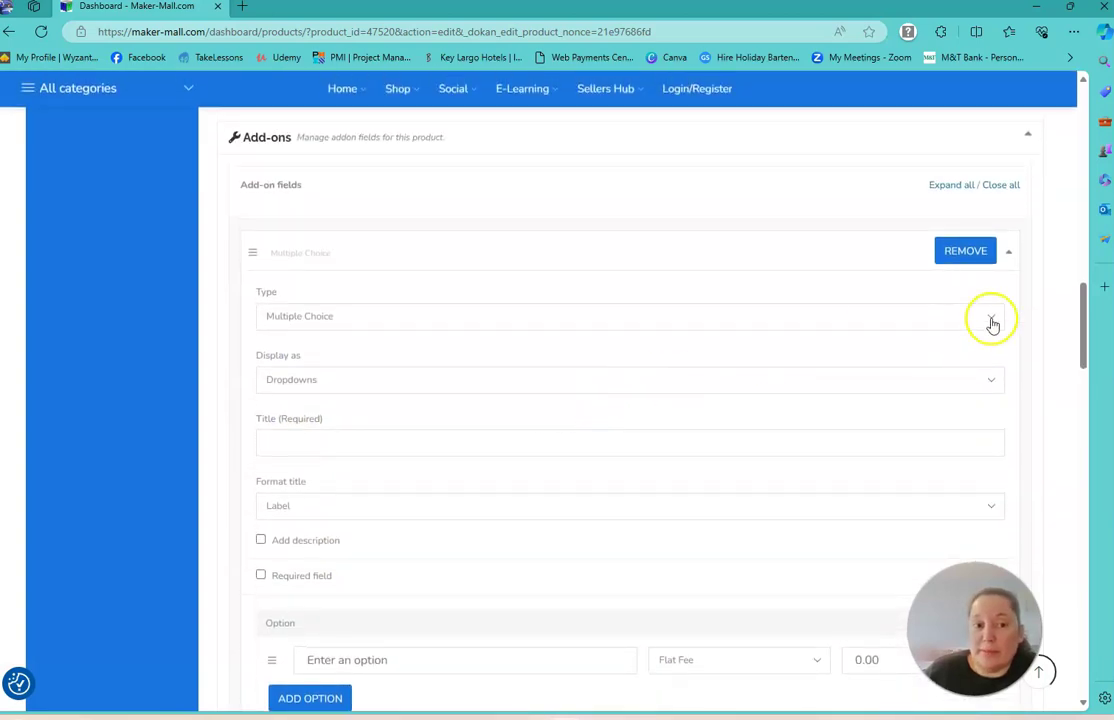
{"action": "left_click", "coordinate": [966, 252]}
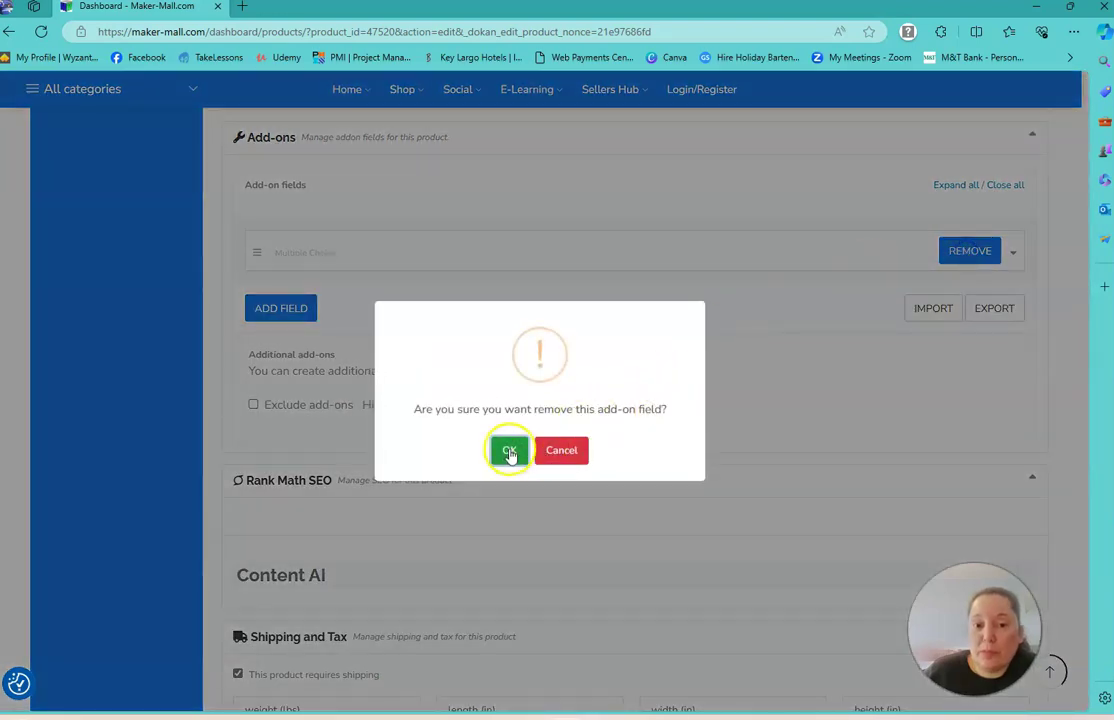
{"action": "left_click", "coordinate": [510, 451]}
- Enter the shipping weight as 5 lbs and the dimensions as 24 in length, 24 in width and 6 in height
{"action": "scroll", "coordinate": [550, 386], "scroll_direction": "down", "scroll_amount": 1}
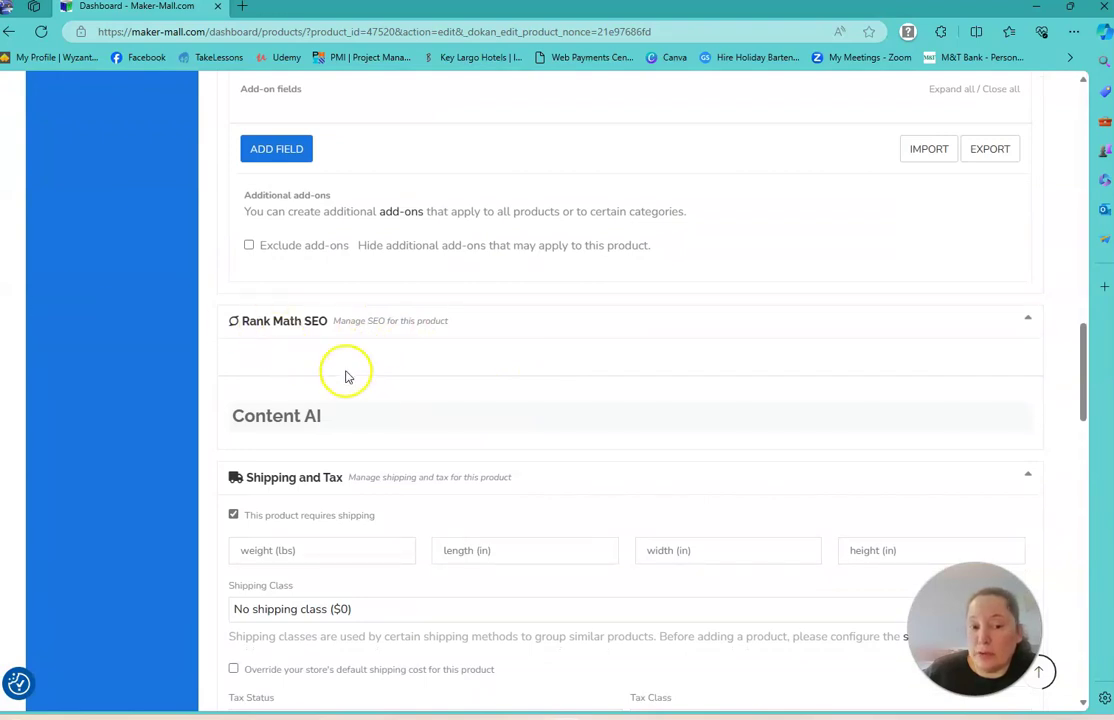
{"action": "scroll", "coordinate": [347, 376], "scroll_direction": "down", "scroll_amount": 1}
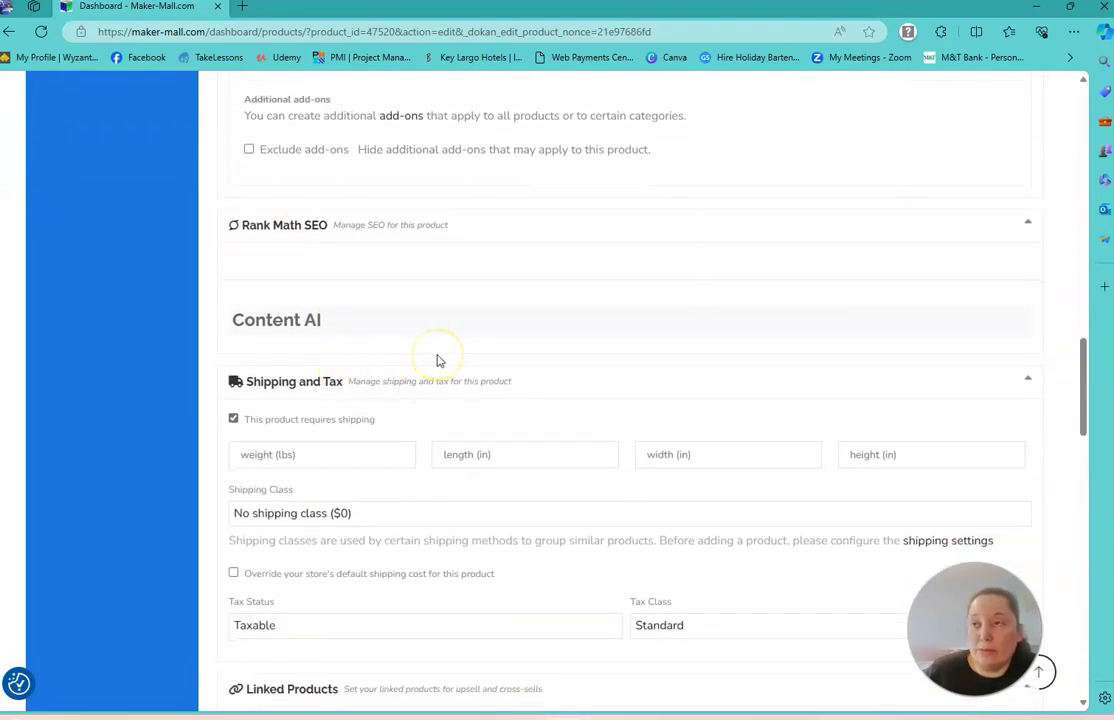
{"action": "left_click", "coordinate": [321, 453]}
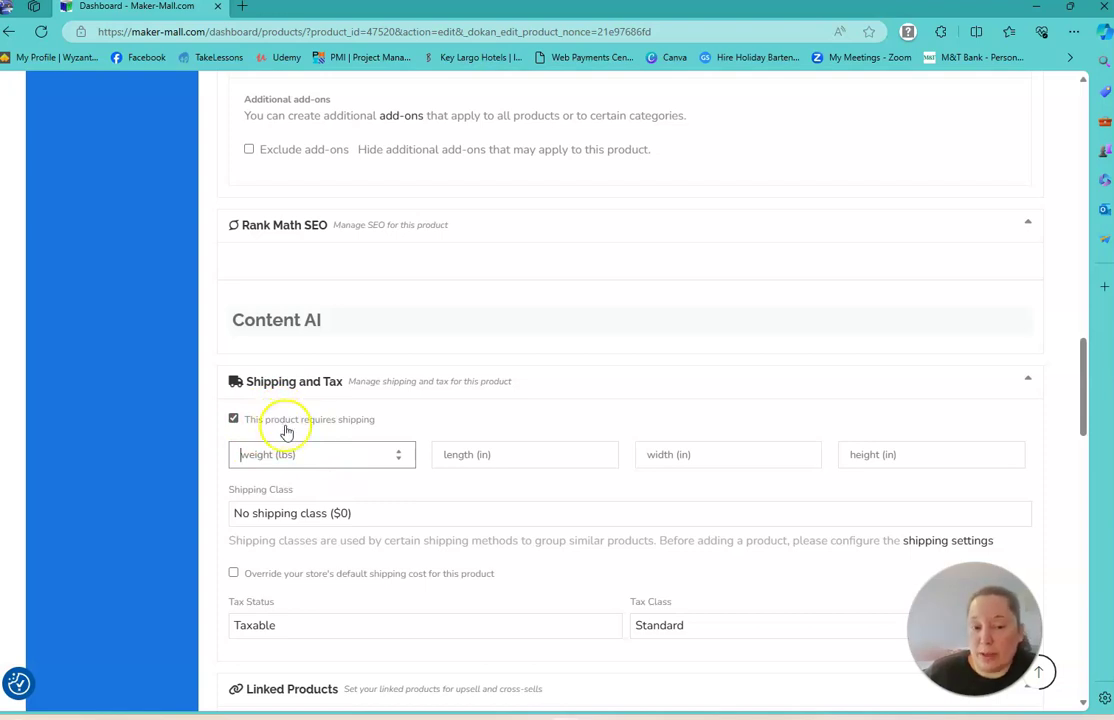
{"action": "type", "text": "5"}
{"action": "key", "text": "Tab"}
{"action": "type", "text": "24"}
{"action": "key", "text": "Tab"}
{"action": "type", "text": "24"}
{"action": "key", "text": "Tab"}
{"action": "type", "text": "6"}
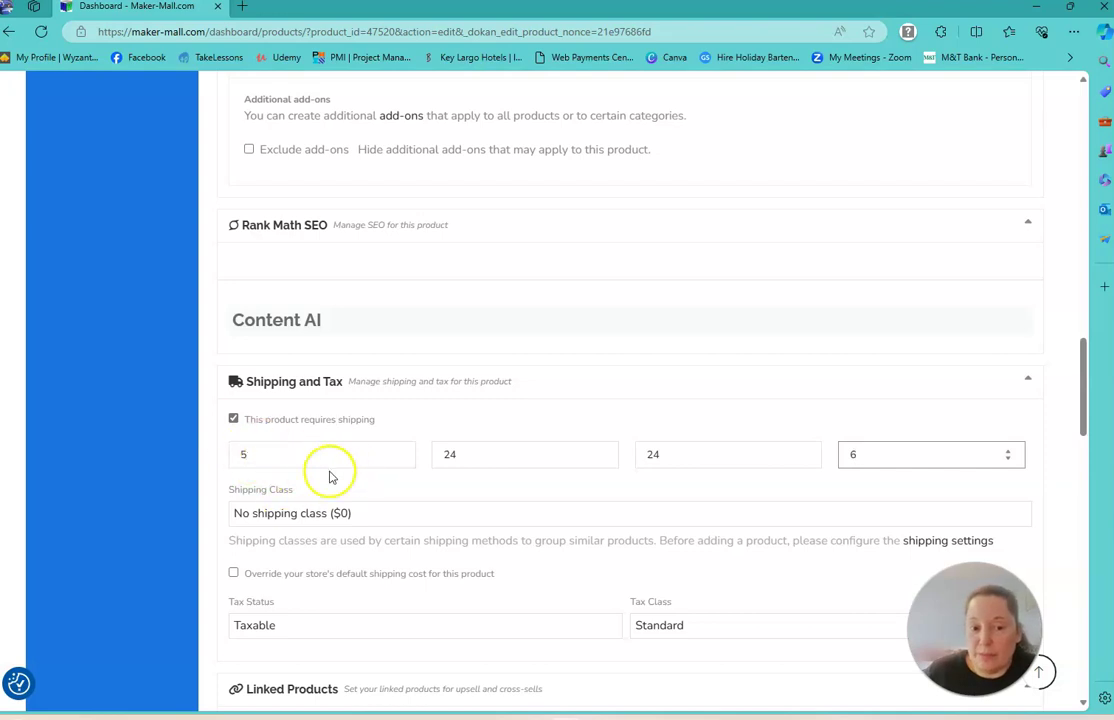
- Set the product's shipping class to Flat Rate – Large Box
{"action": "scroll", "coordinate": [457, 488], "scroll_direction": "down", "scroll_amount": 1}
{"action": "left_click", "coordinate": [428, 424]}
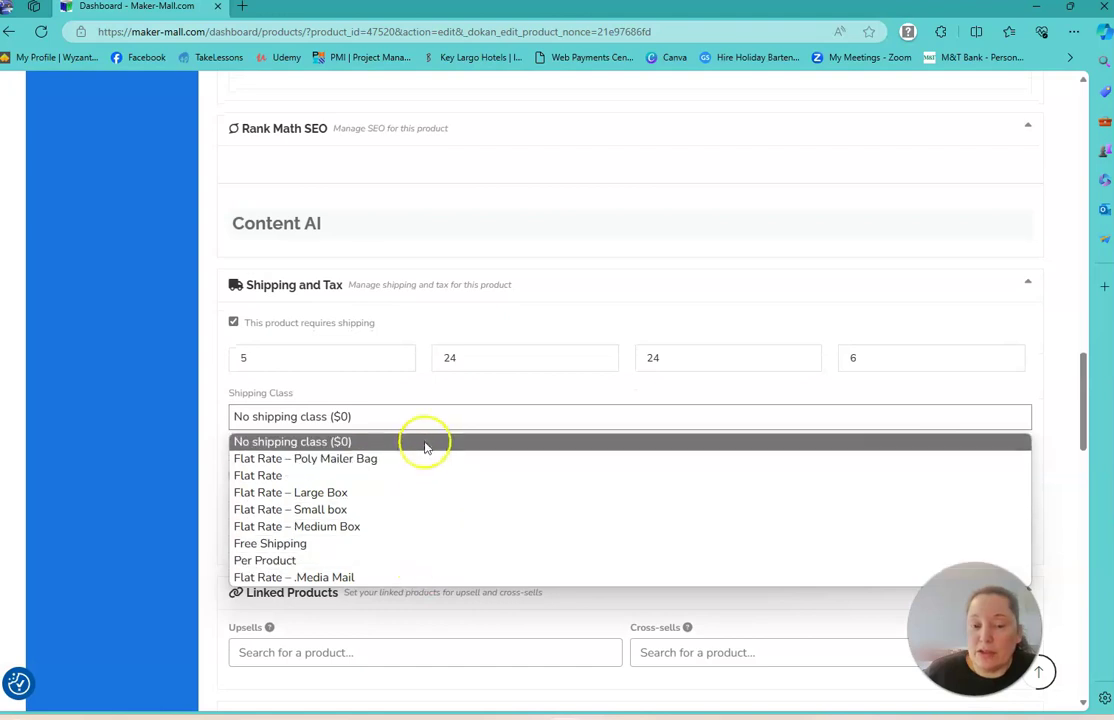
{"action": "left_click", "coordinate": [385, 494]}
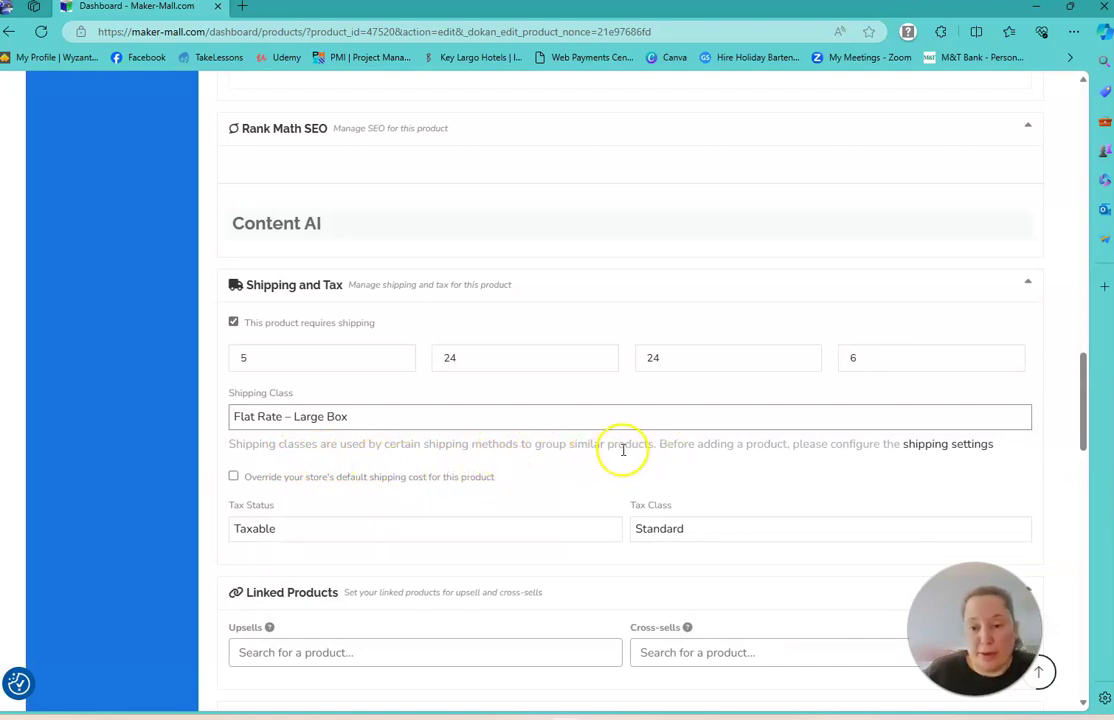
- Check the tax status and tax class choices, keeping Taxable and Standard
{"action": "left_click", "coordinate": [325, 530]}
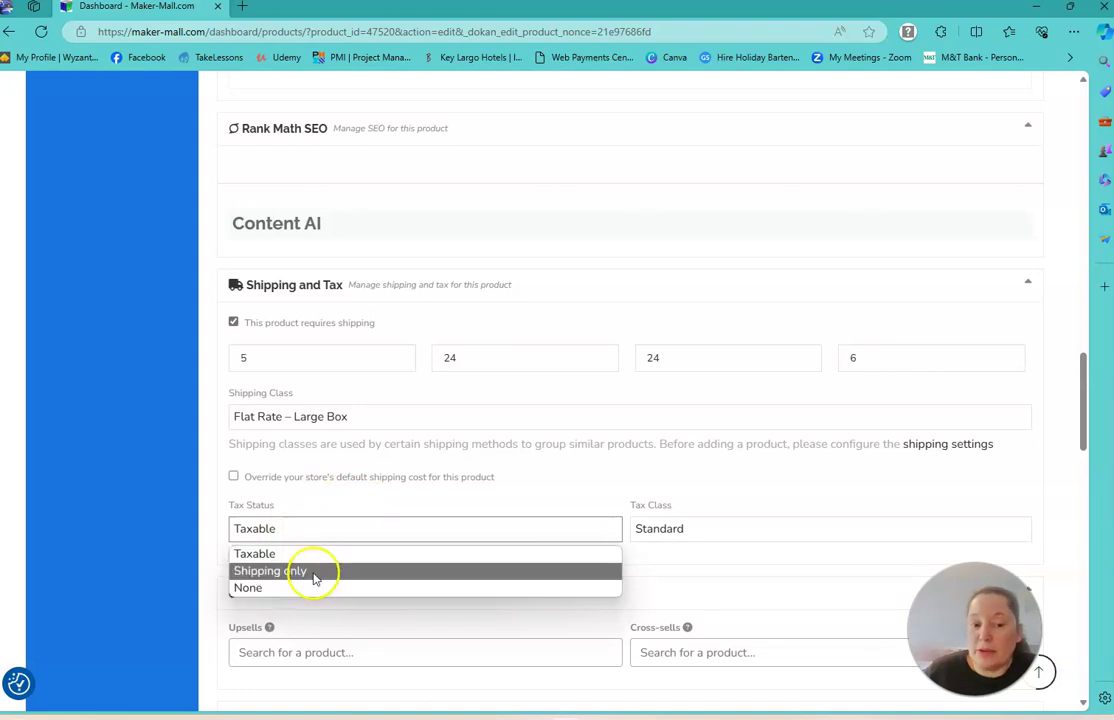
{"action": "left_click", "coordinate": [477, 499]}
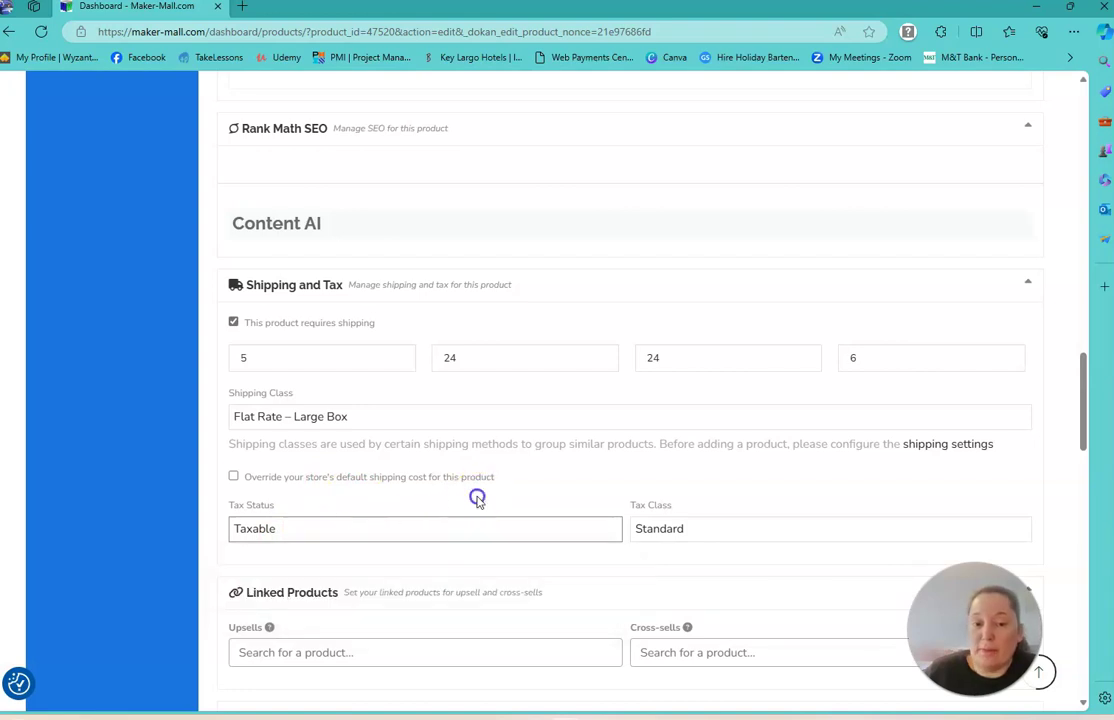
{"action": "left_click", "coordinate": [746, 530]}
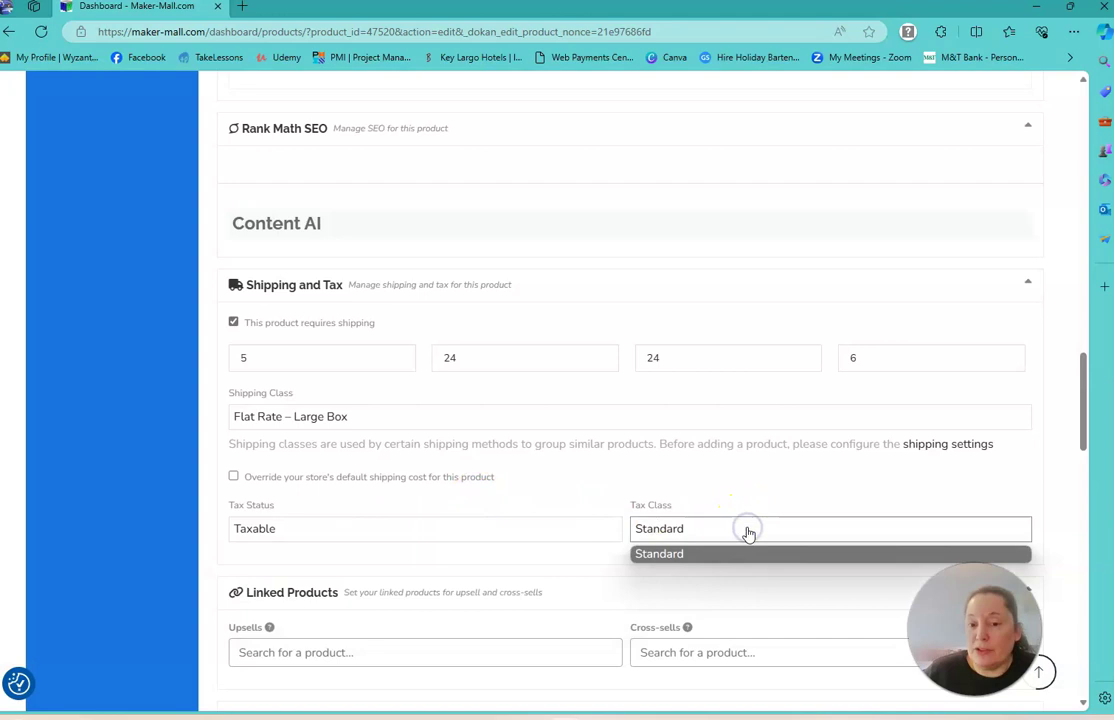
{"action": "left_click", "coordinate": [746, 530]}
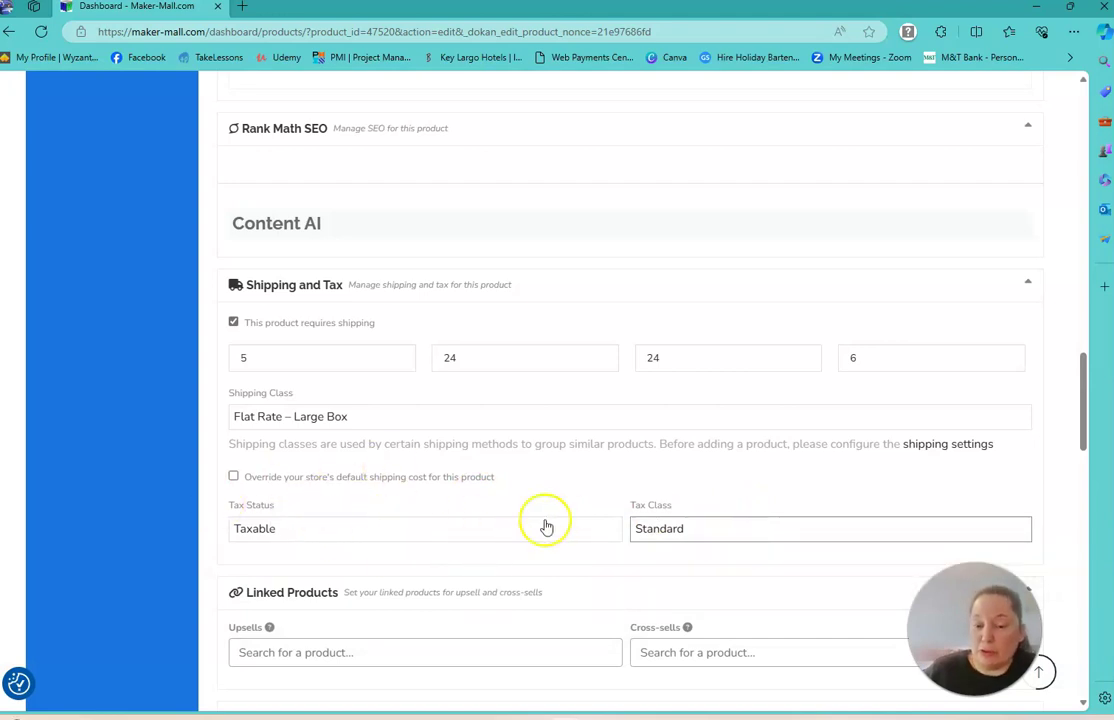
{"action": "left_click", "coordinate": [482, 529]}
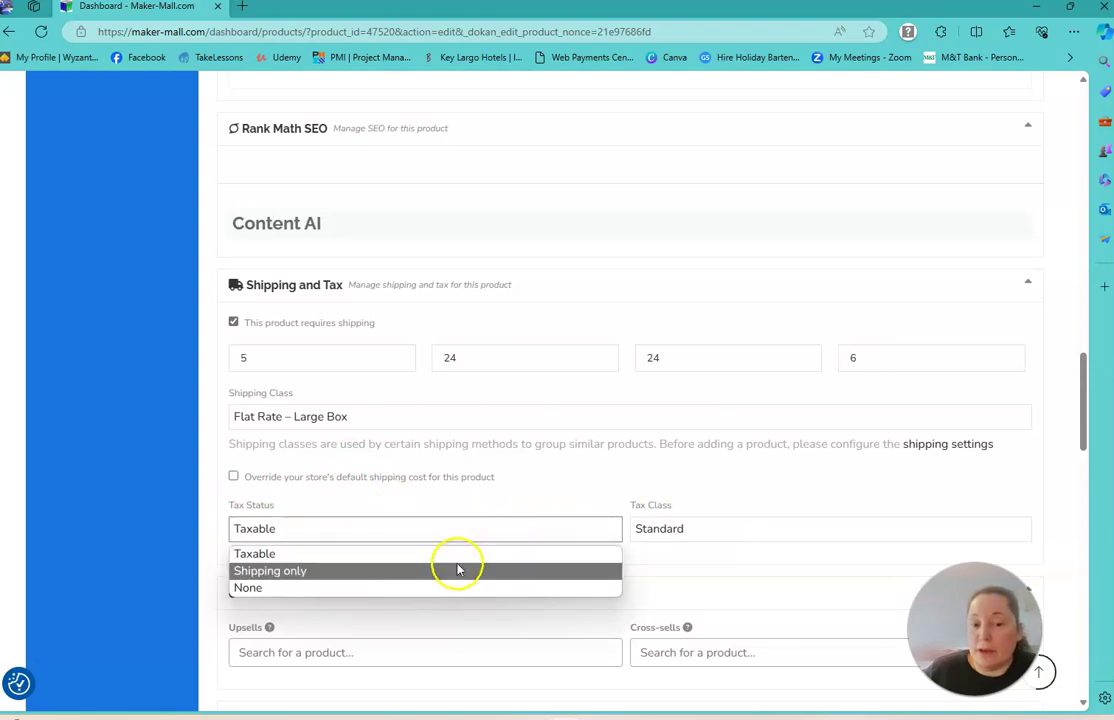
{"action": "left_click", "coordinate": [482, 498]}
- Add the Unique Fauxtail Blue Margarita On the Rocks and the Classic Ocean Blue and Green Resin Oval Platter as cross-sells
{"action": "scroll", "coordinate": [495, 495], "scroll_direction": "down", "scroll_amount": 2}
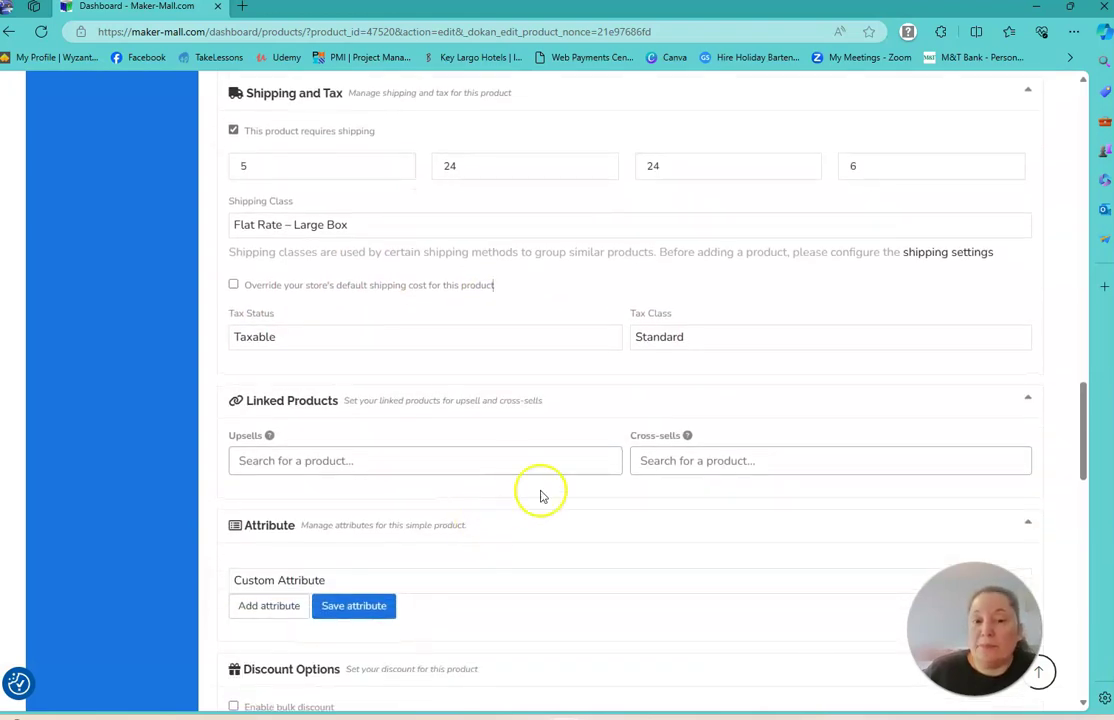
{"action": "left_click", "coordinate": [661, 460]}
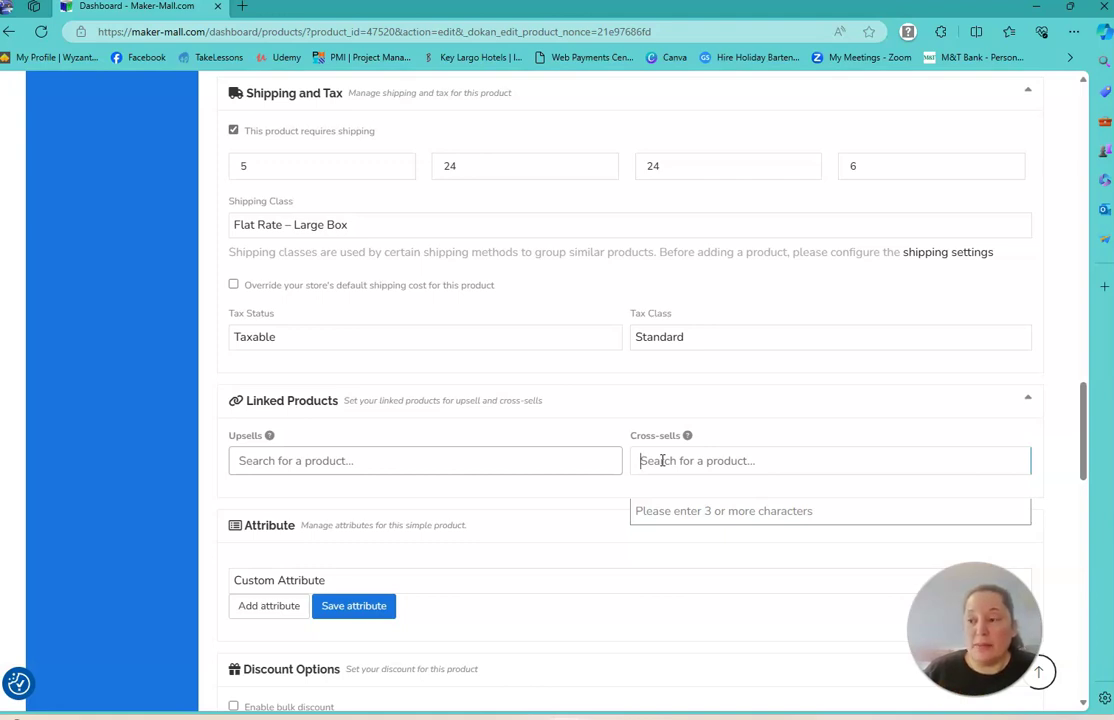
{"action": "type", "text": "faux"}
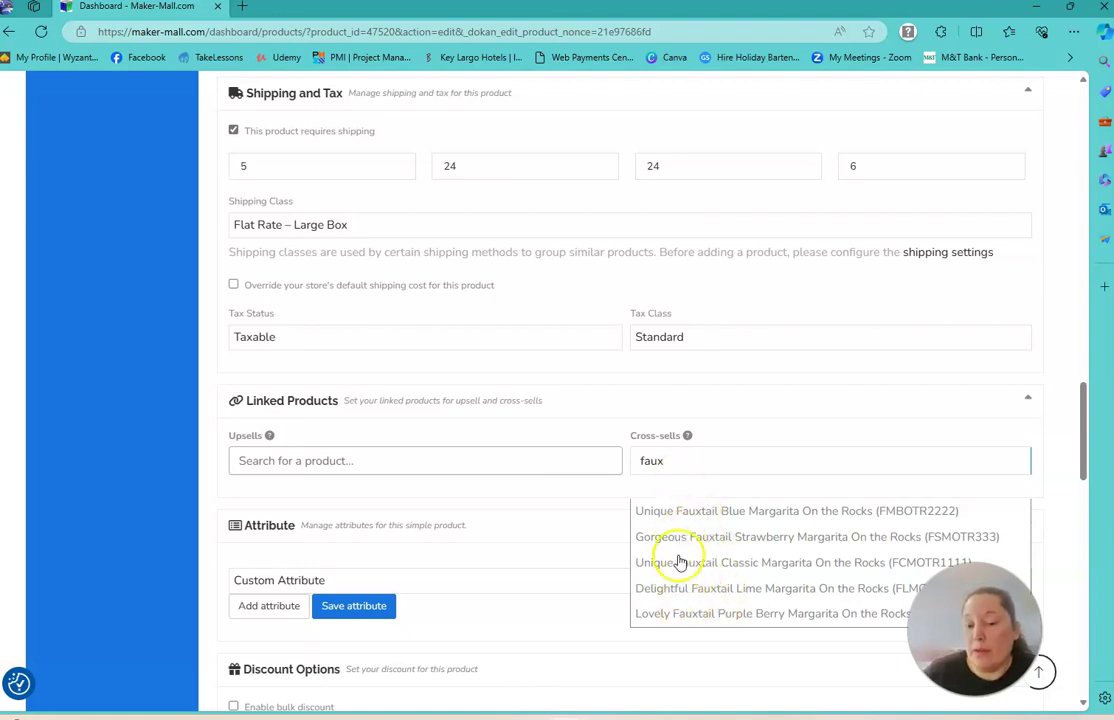
{"action": "left_click", "coordinate": [702, 511]}
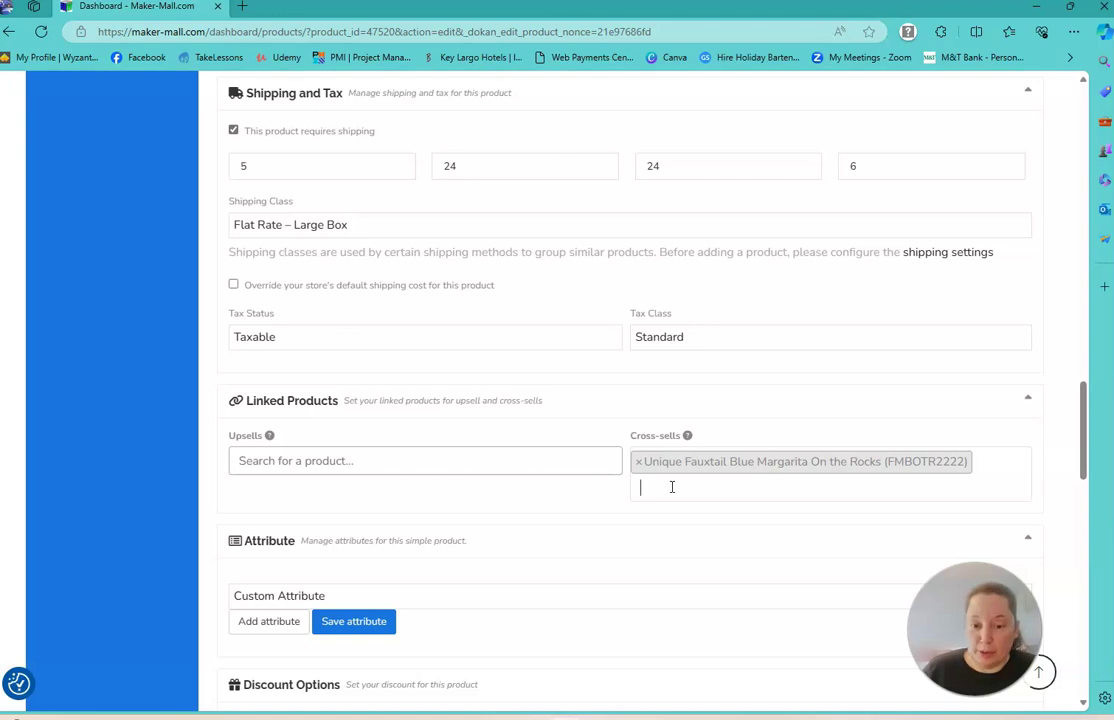
{"action": "type", "text": "platter"}
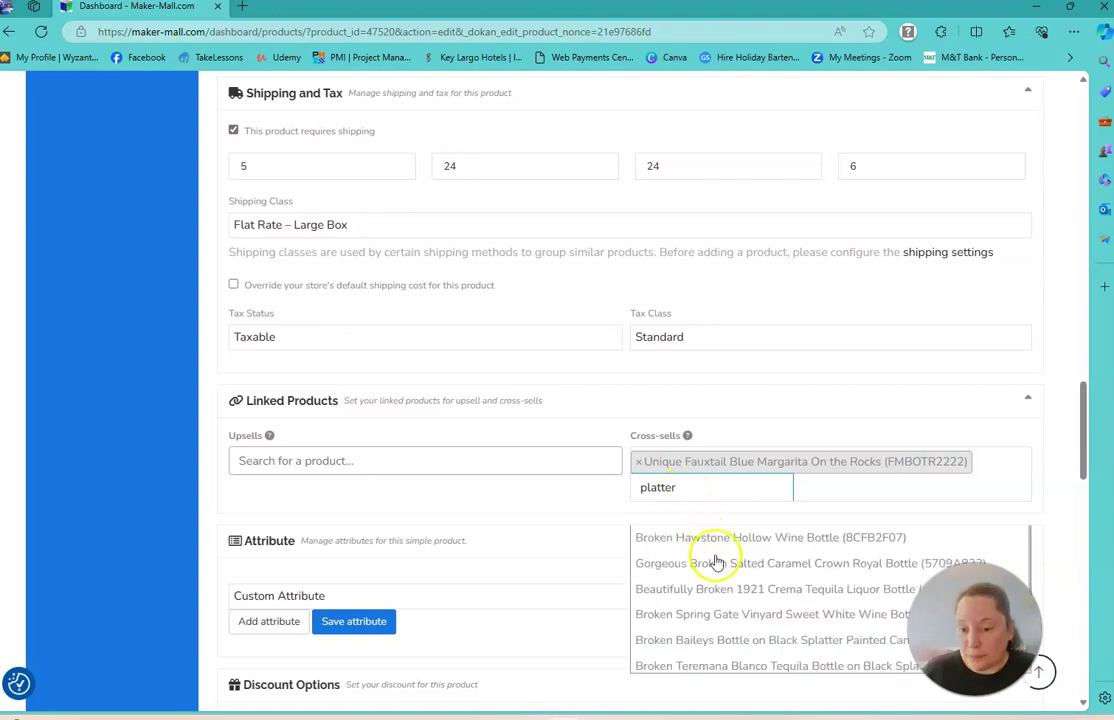
{"action": "scroll", "coordinate": [723, 596], "scroll_direction": "down", "scroll_amount": 2}
{"action": "scroll", "coordinate": [725, 598], "scroll_direction": "down", "scroll_amount": 4}
{"action": "left_click", "coordinate": [722, 636]}
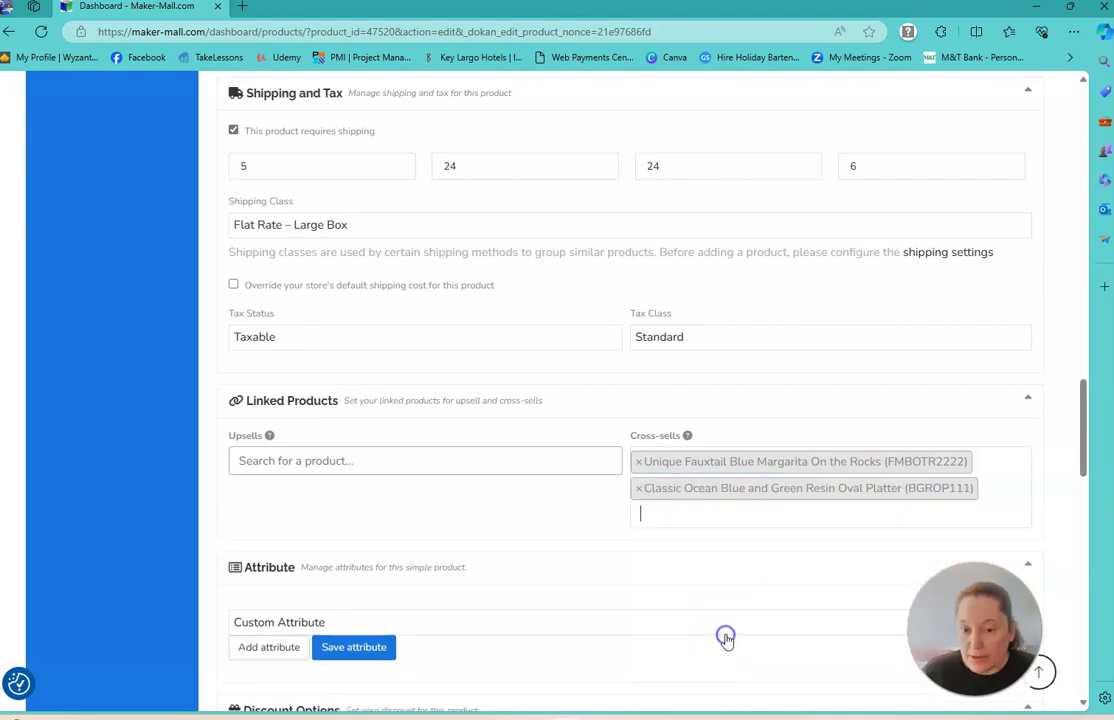
- Add the main Fun Resin Alphabet Keychains with Mini Flowers product, without a letter variation, as an upsell
{"action": "left_click", "coordinate": [344, 467]}
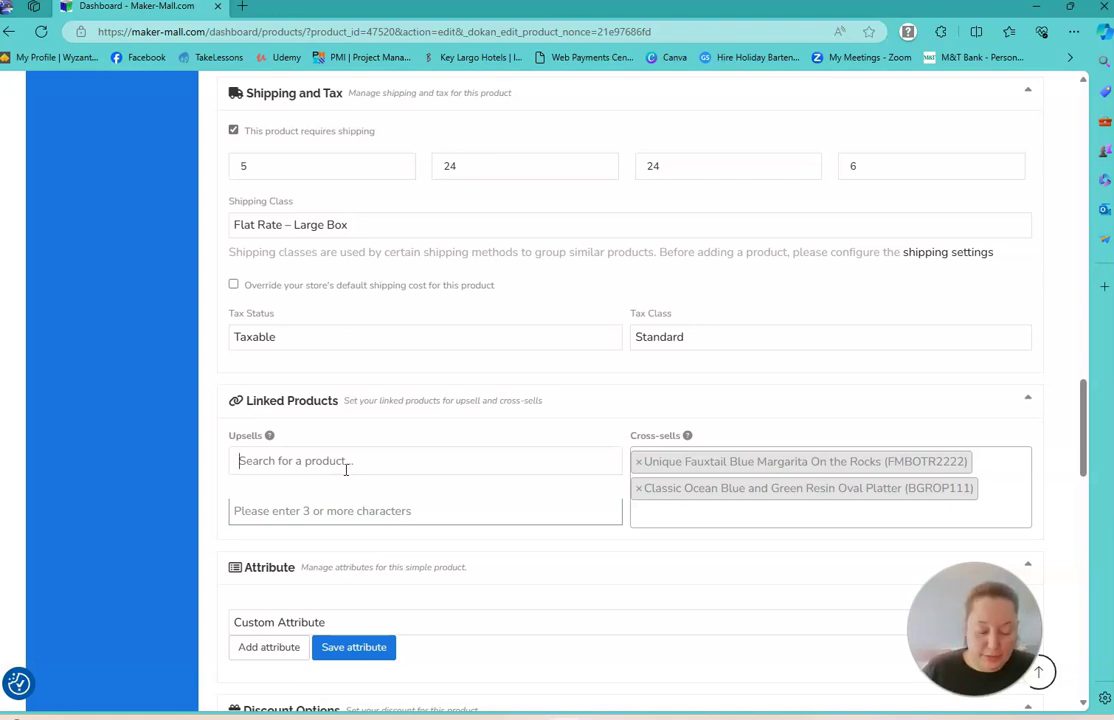
{"action": "type", "text": "key"}
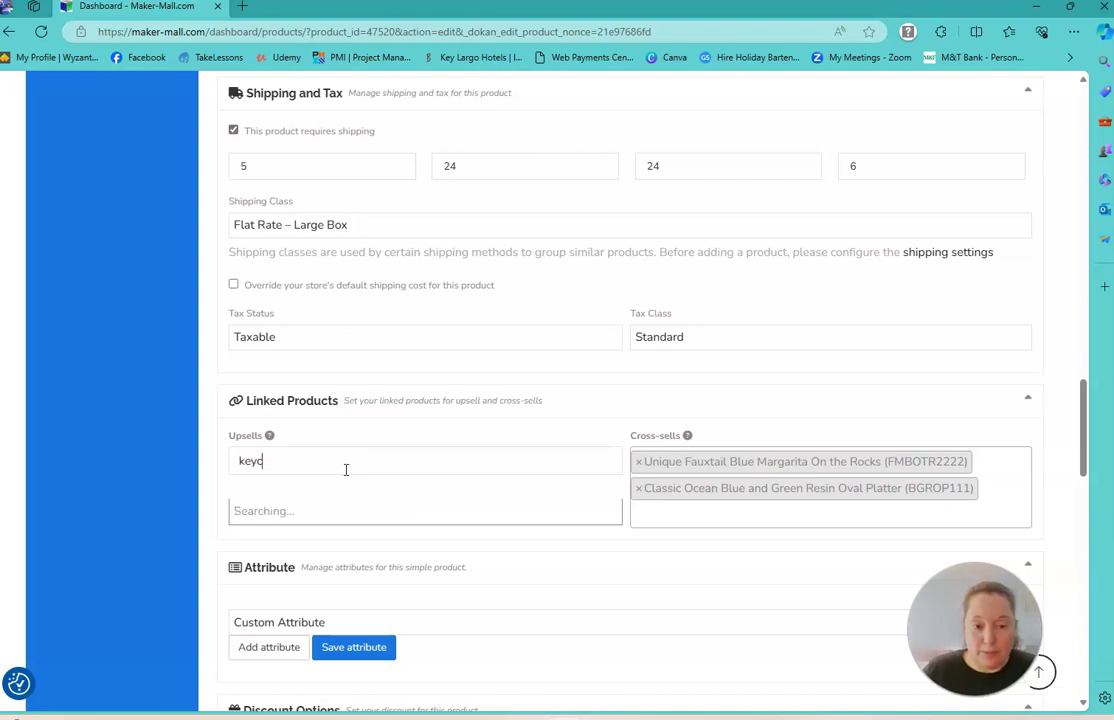
{"action": "type", "text": "c"}
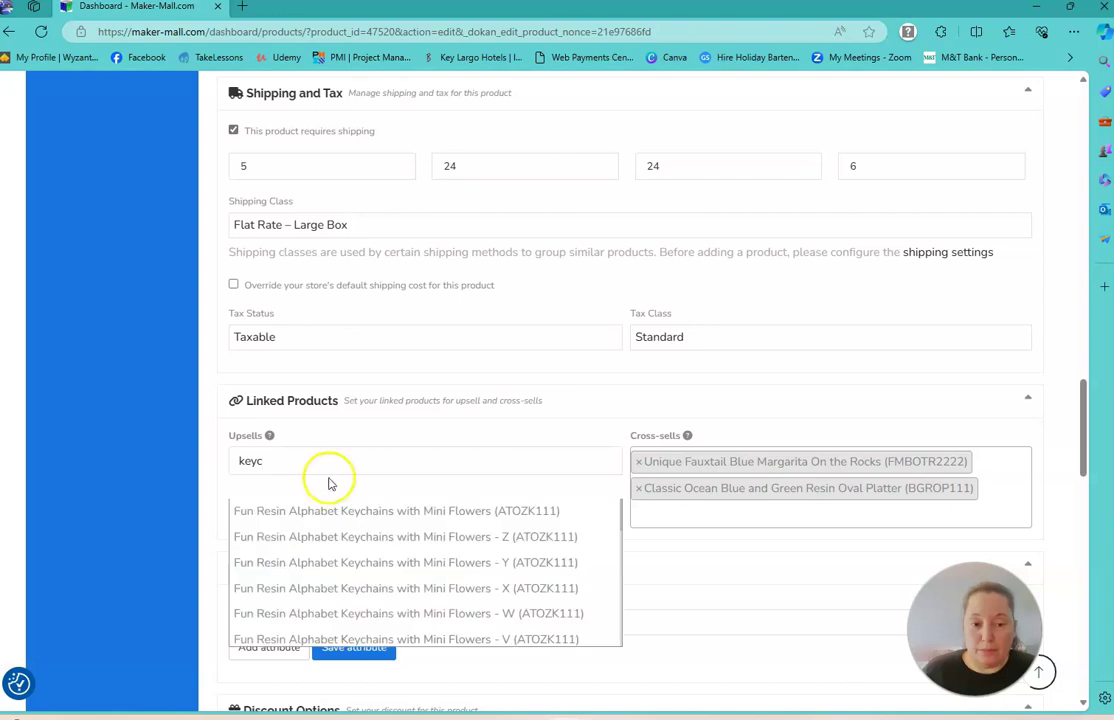
{"action": "left_click", "coordinate": [331, 509]}
{"action": "scroll", "coordinate": [502, 571], "scroll_direction": "down", "scroll_amount": 1}
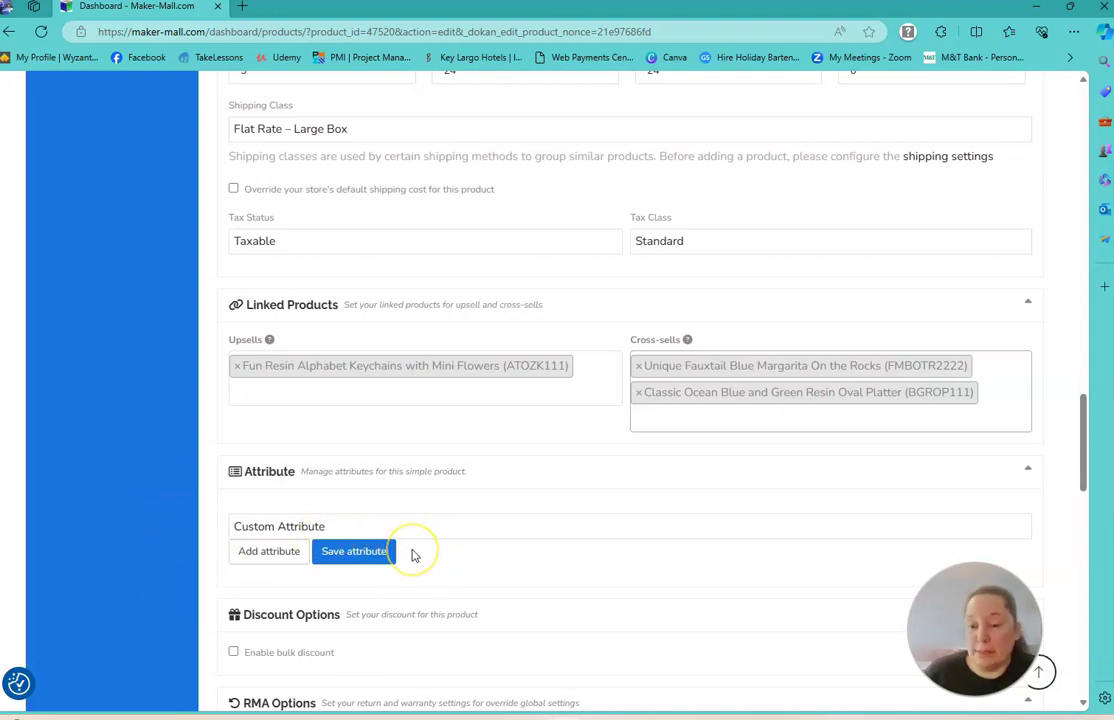
{"action": "left_click", "coordinate": [355, 545]}
- Enable the bulk discount with a minimum quantity of 5 and a 10% discount
{"action": "scroll", "coordinate": [368, 542], "scroll_direction": "down", "scroll_amount": 3}
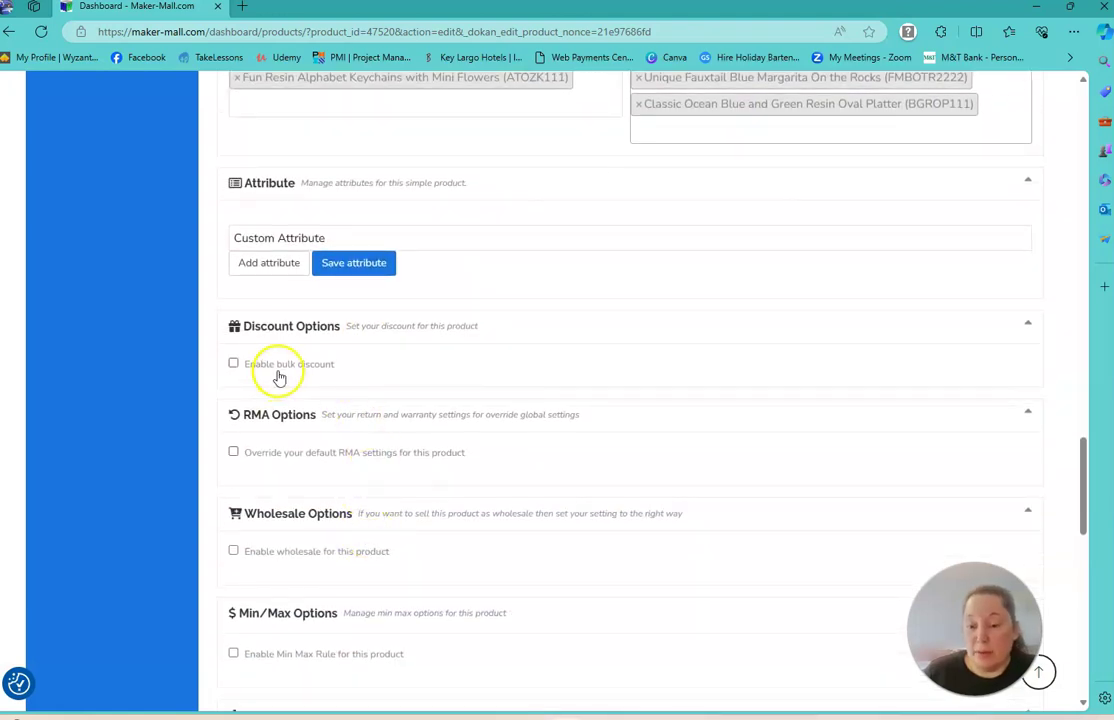
{"action": "left_click", "coordinate": [234, 364]}
{"action": "left_click", "coordinate": [323, 402]}
{"action": "type", "text": "5"}
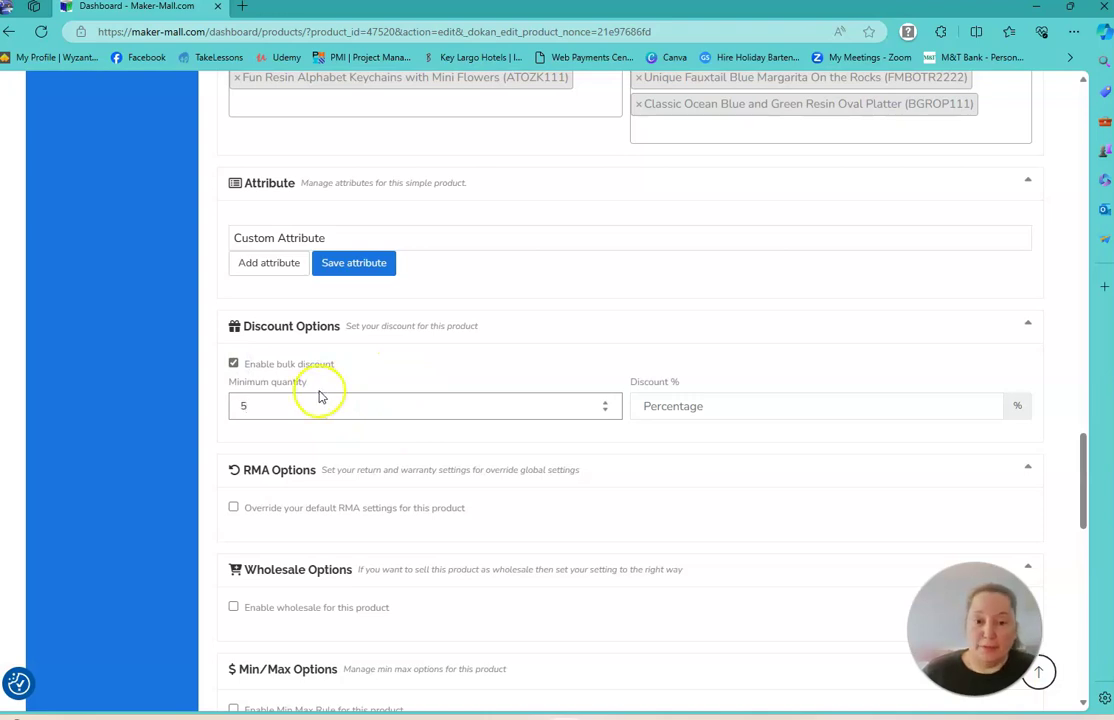
{"action": "left_click", "coordinate": [758, 412]}
{"action": "type", "text": "10"}
{"action": "key", "text": "Tab"}
{"action": "left_click", "coordinate": [757, 412]}
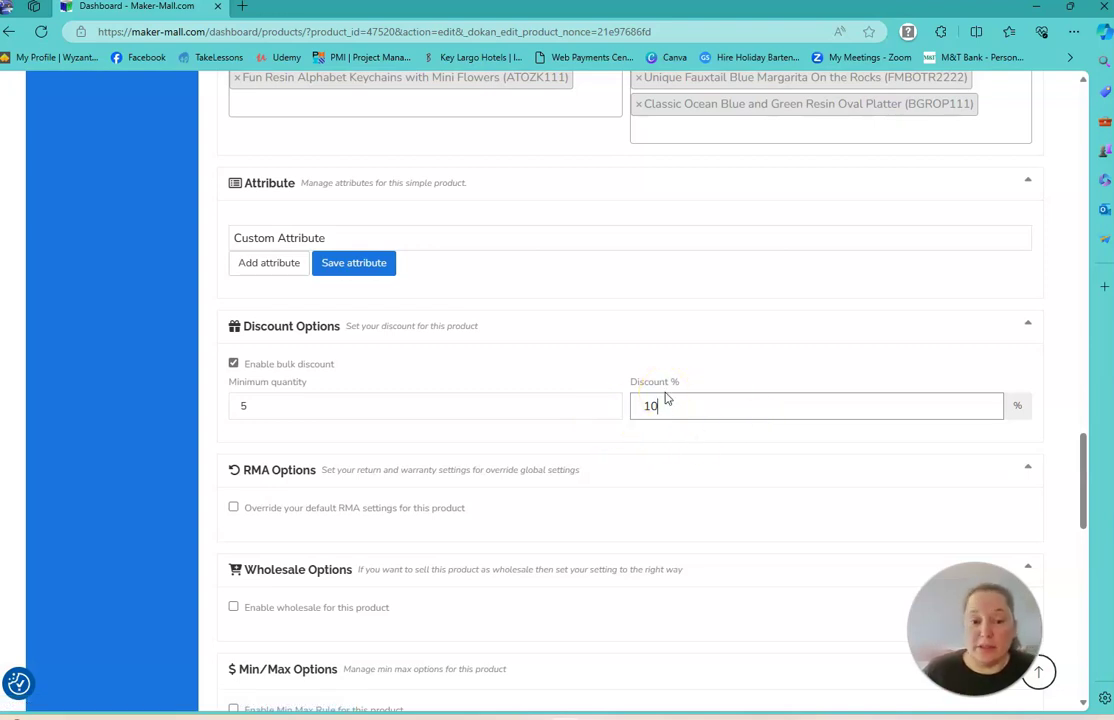
- Examine the settings offered by the RMA override and the wholesale option, leaving both turned off
{"action": "scroll", "coordinate": [665, 398], "scroll_direction": "down", "scroll_amount": 2}
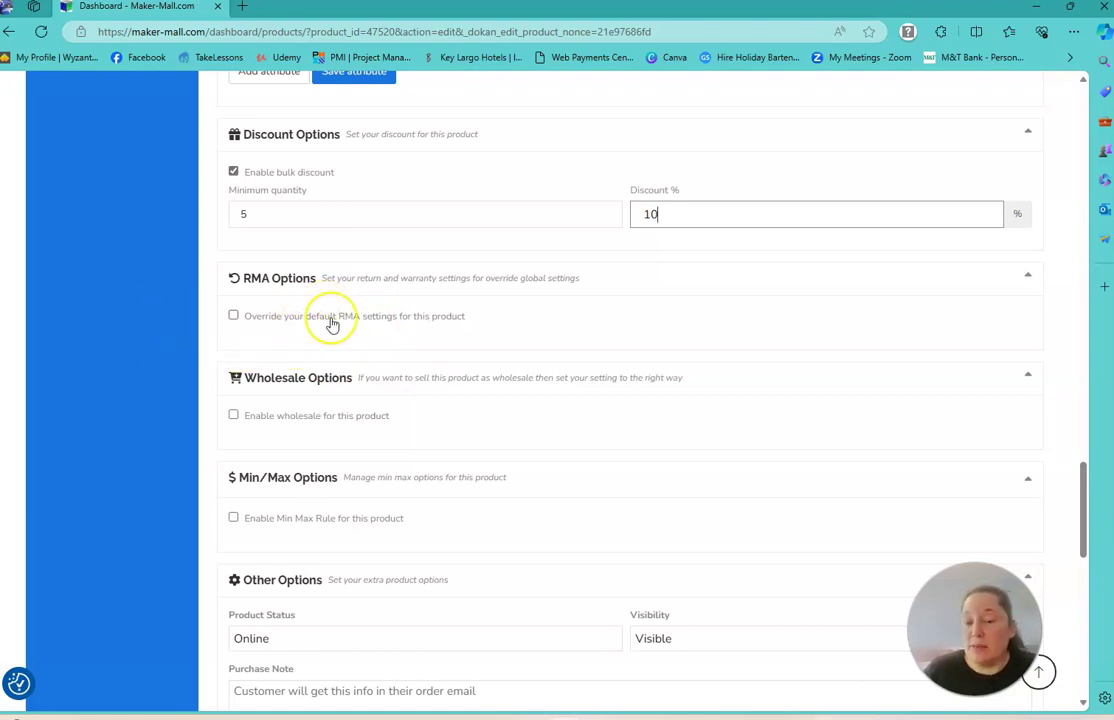
{"action": "left_click", "coordinate": [235, 316]}
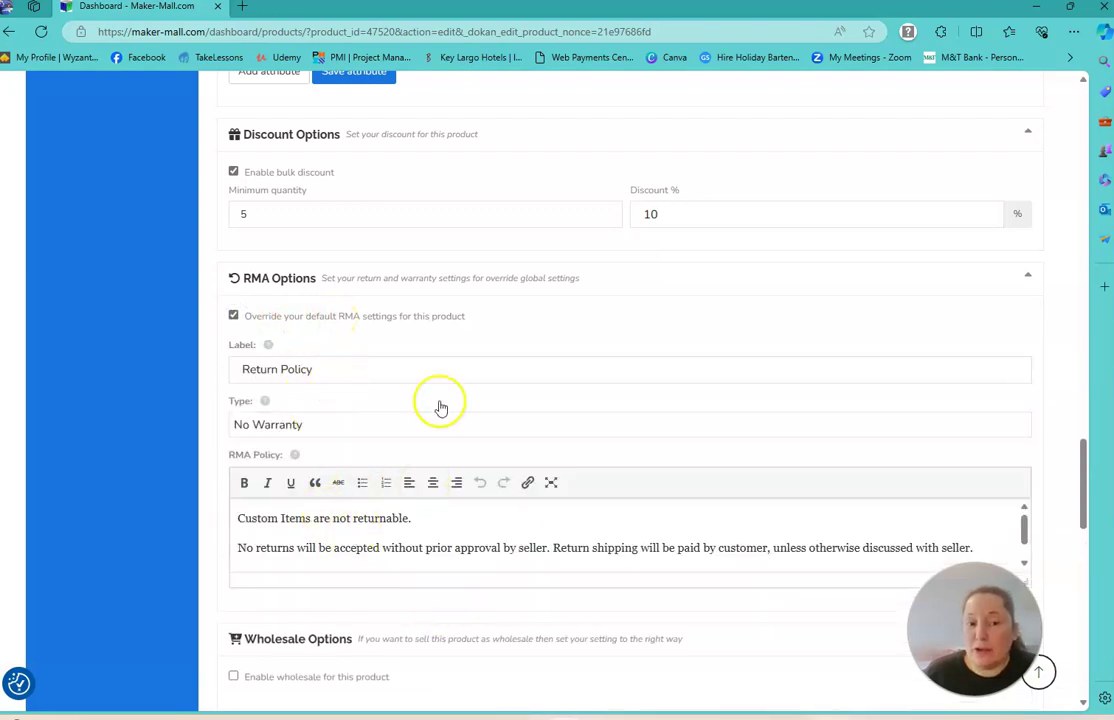
{"action": "left_click", "coordinate": [233, 315]}
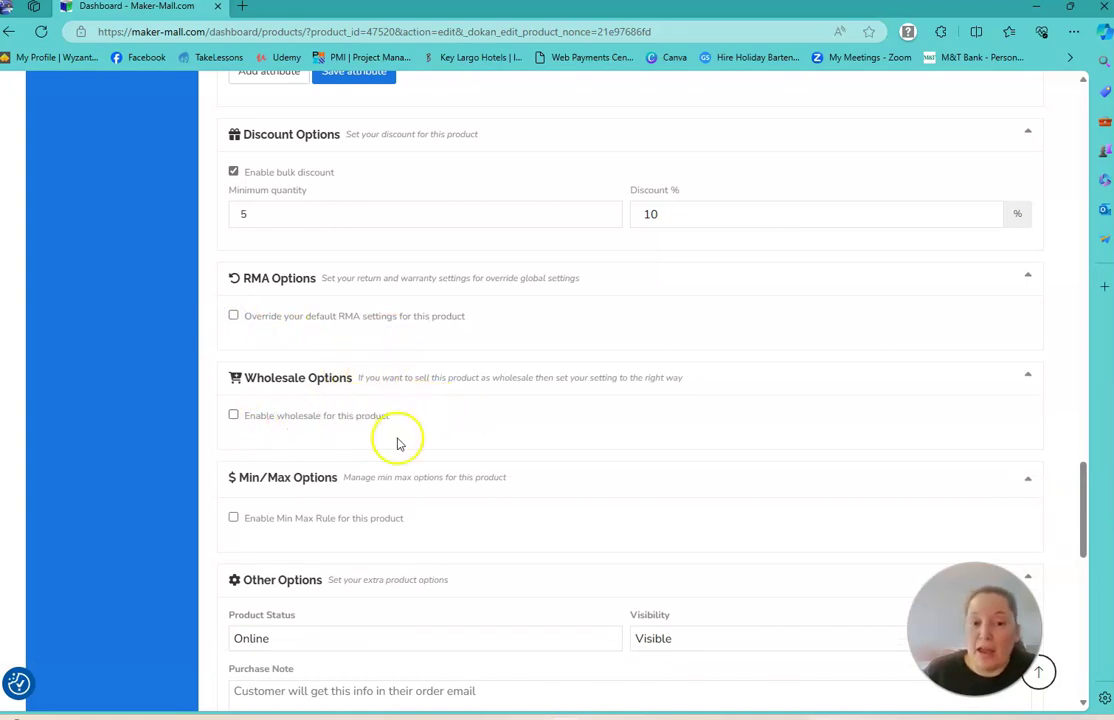
{"action": "left_click", "coordinate": [234, 415]}
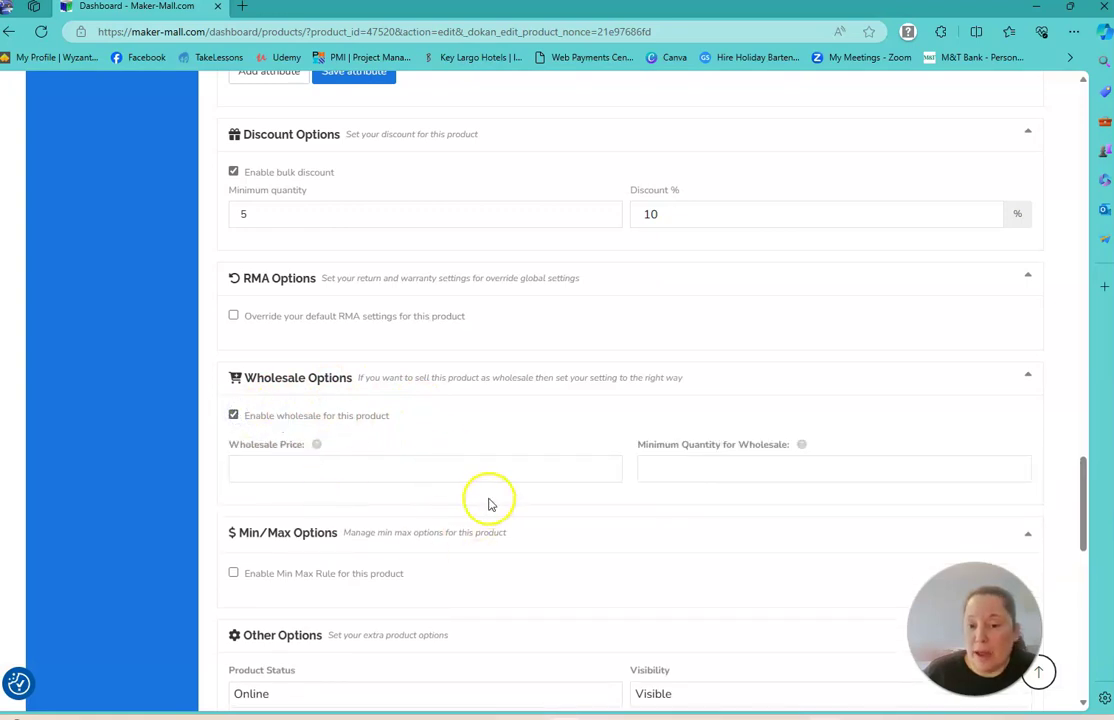
{"action": "left_click", "coordinate": [234, 415]}
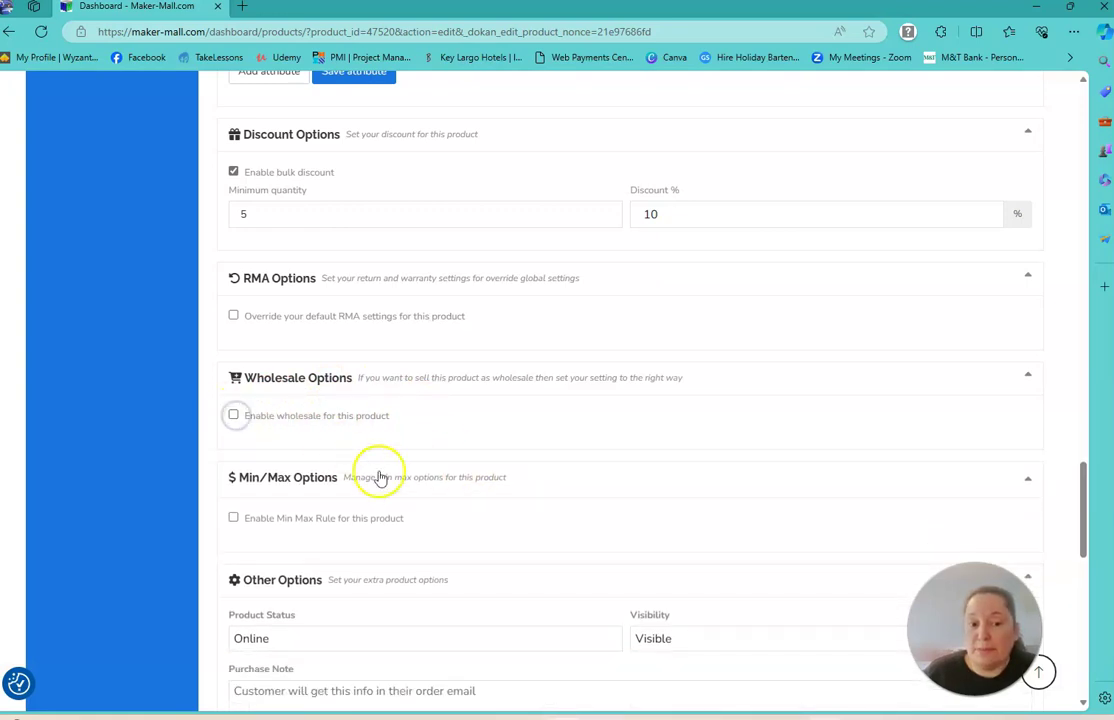
- Examine the quantity and amount limits offered by the Min Max Rule, leaving the rule turned off
{"action": "scroll", "coordinate": [378, 478], "scroll_direction": "down", "scroll_amount": 2}
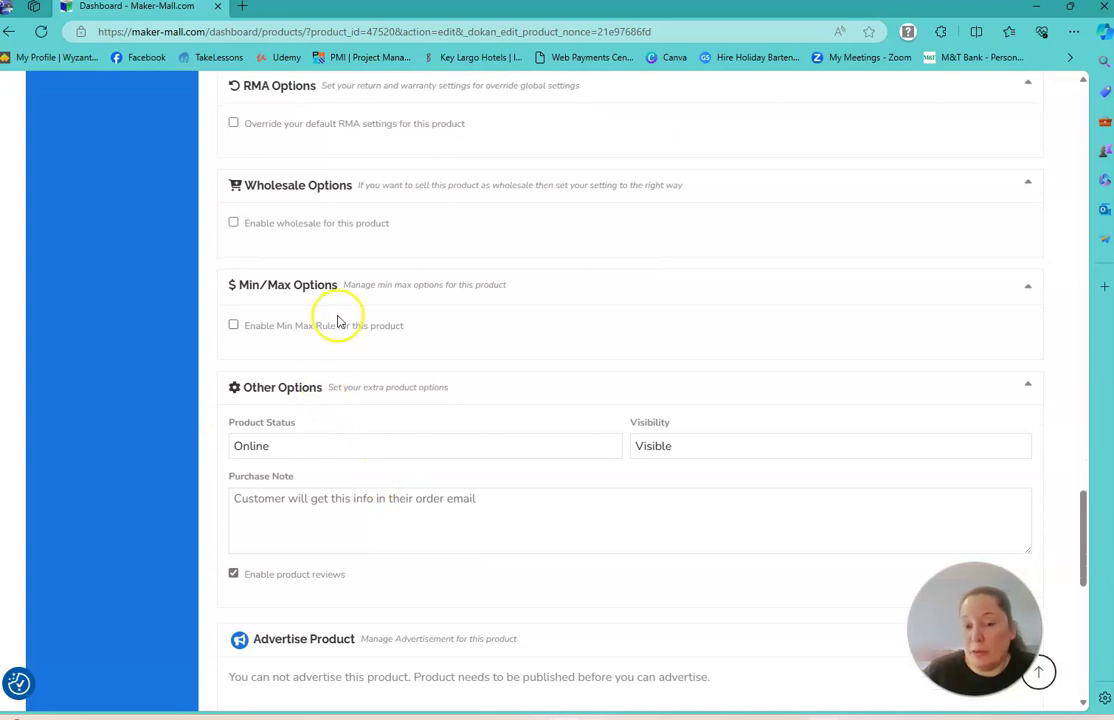
{"action": "left_click", "coordinate": [232, 327]}
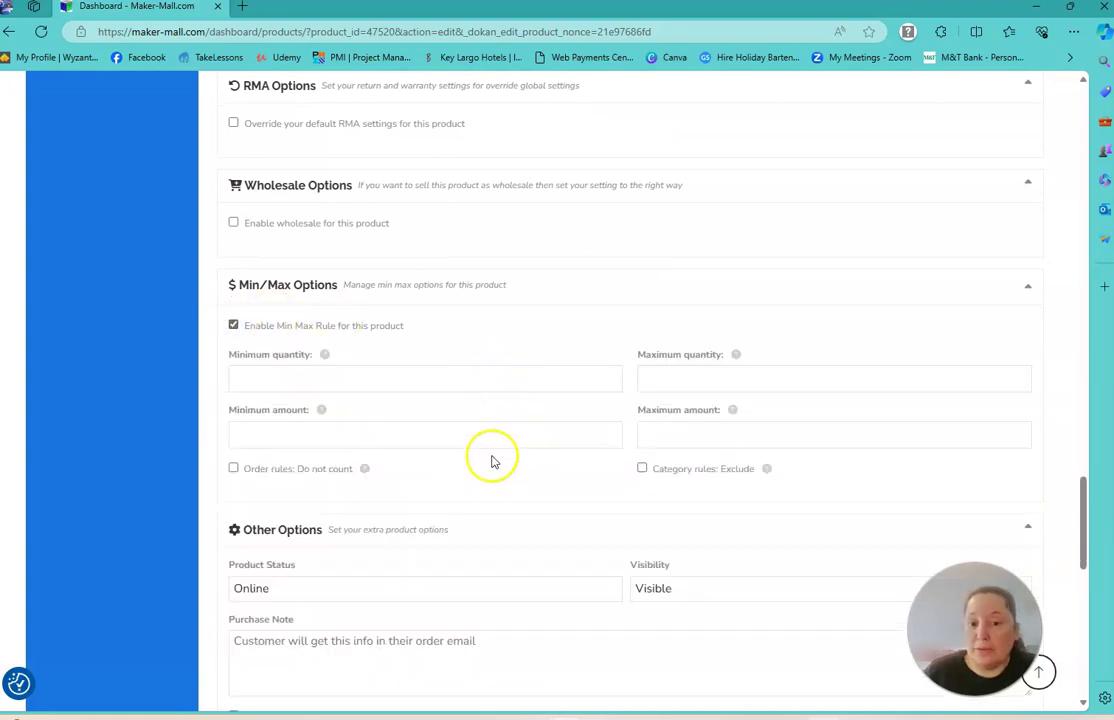
{"action": "left_click", "coordinate": [233, 325]}
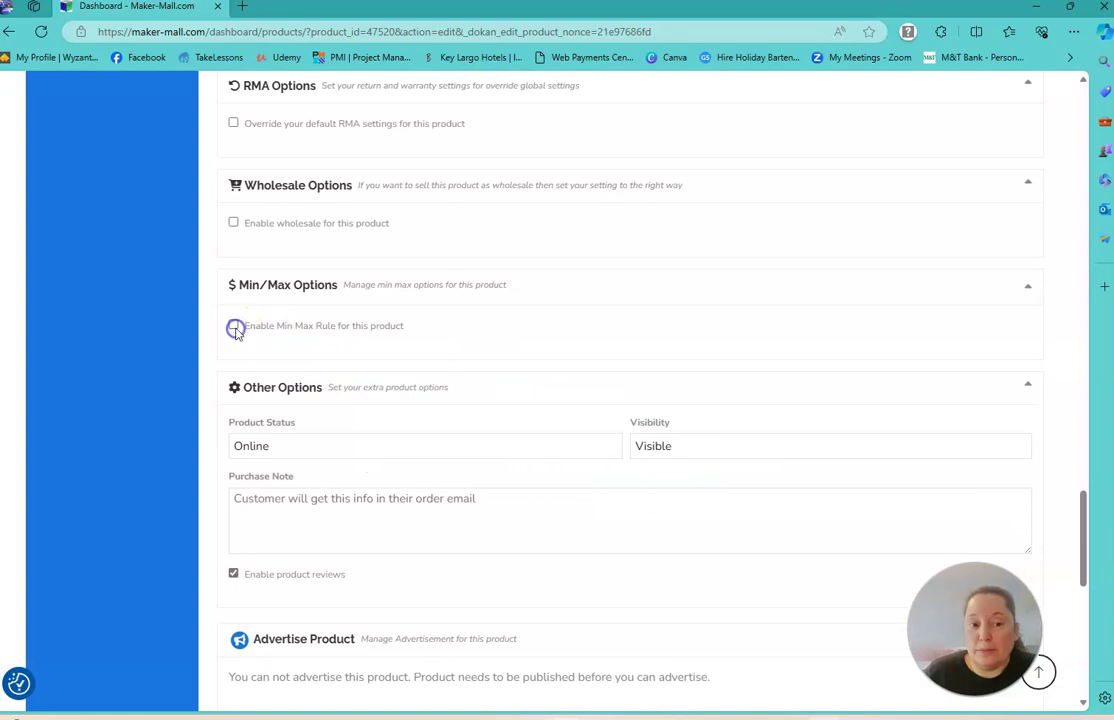
- Set the product status to Online and the visibility to Visible in the listing's other options
{"action": "scroll", "coordinate": [556, 428], "scroll_direction": "down", "scroll_amount": 1}
{"action": "left_click", "coordinate": [338, 354]}
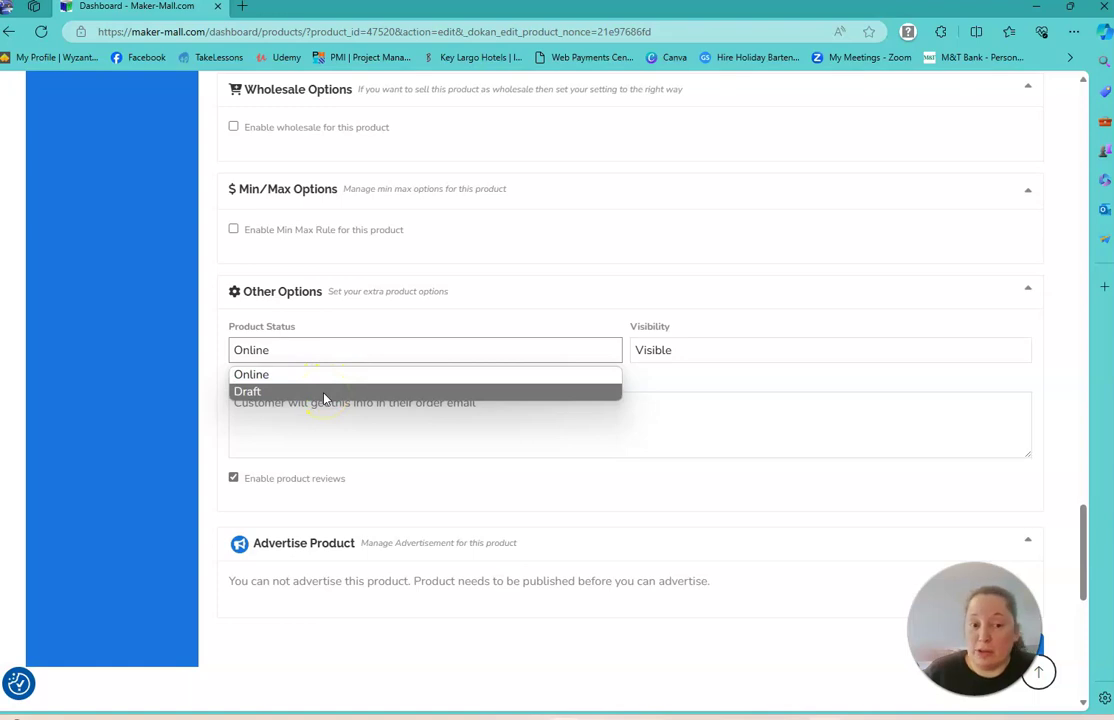
{"action": "left_click", "coordinate": [323, 373]}
{"action": "left_click", "coordinate": [767, 357]}
{"action": "left_click", "coordinate": [766, 353]}
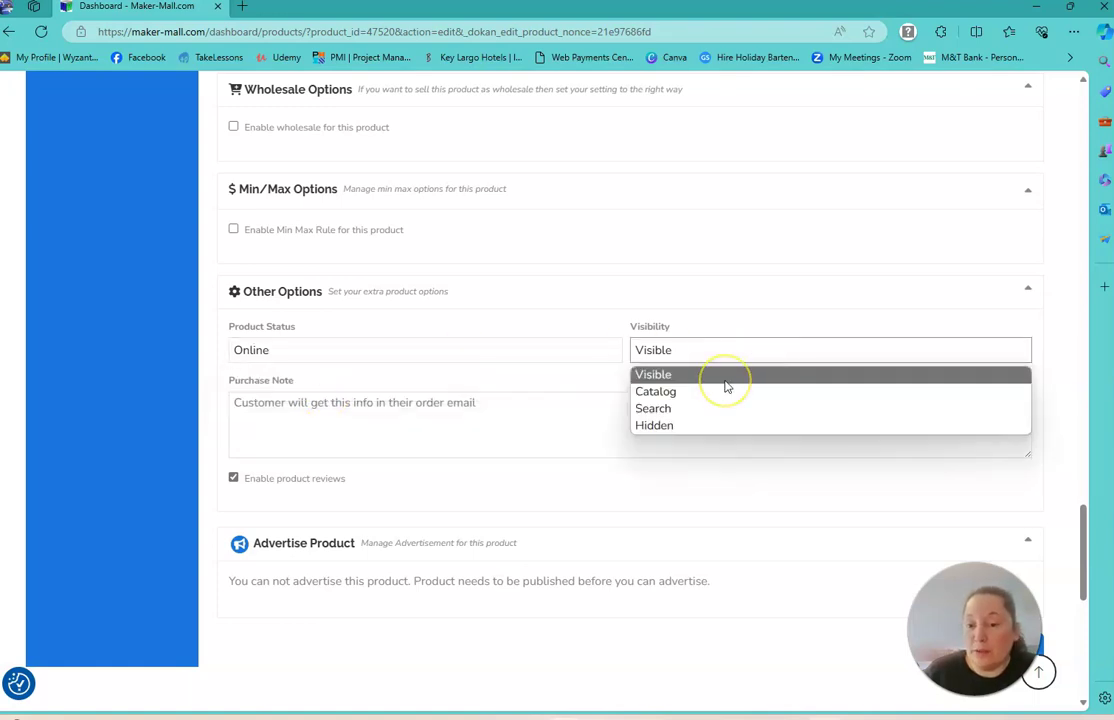
{"action": "left_click", "coordinate": [699, 425]}
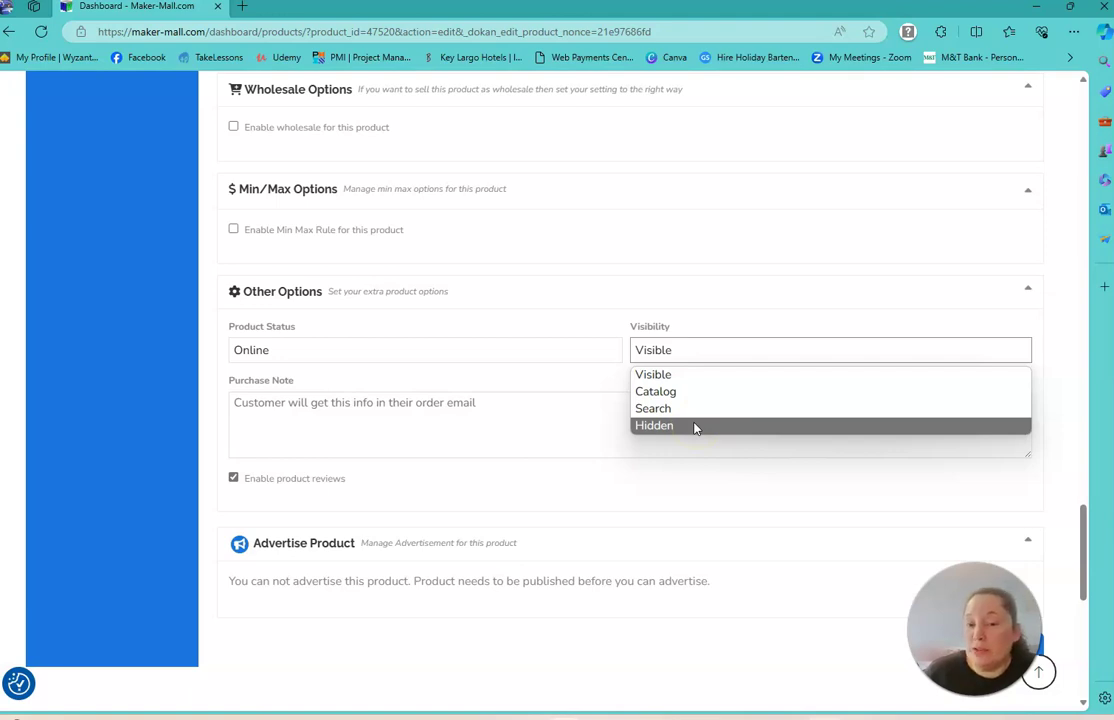
{"action": "left_click", "coordinate": [662, 374]}
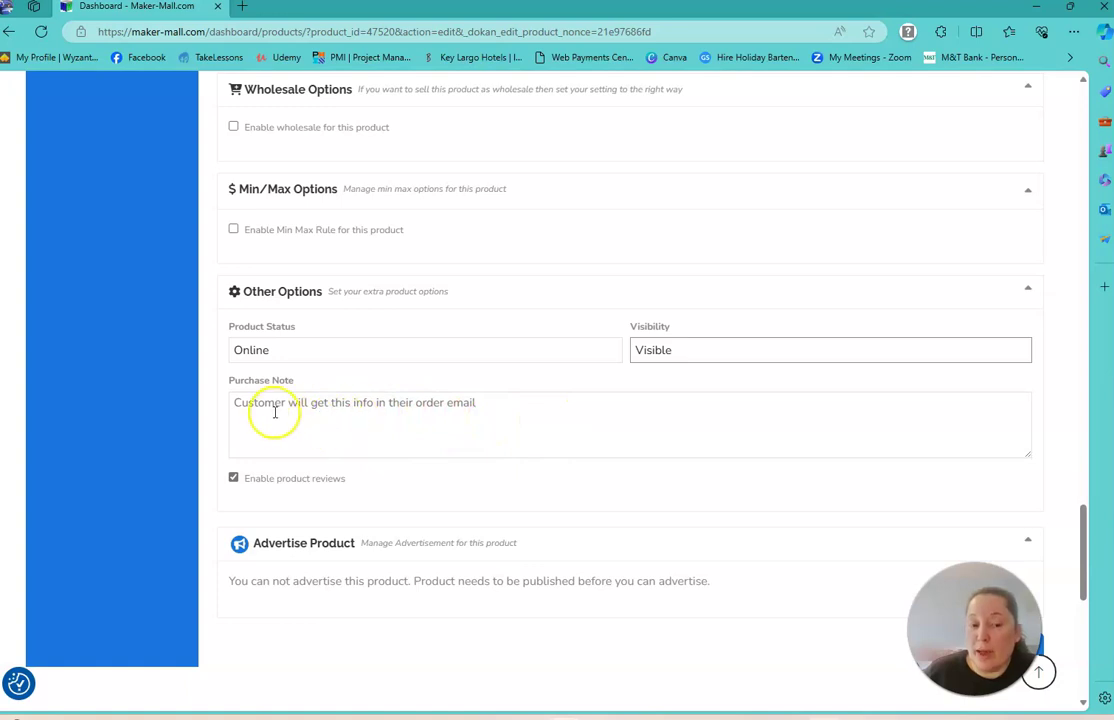
- Save the product with product reviews enabled
{"action": "left_click", "coordinate": [233, 477]}
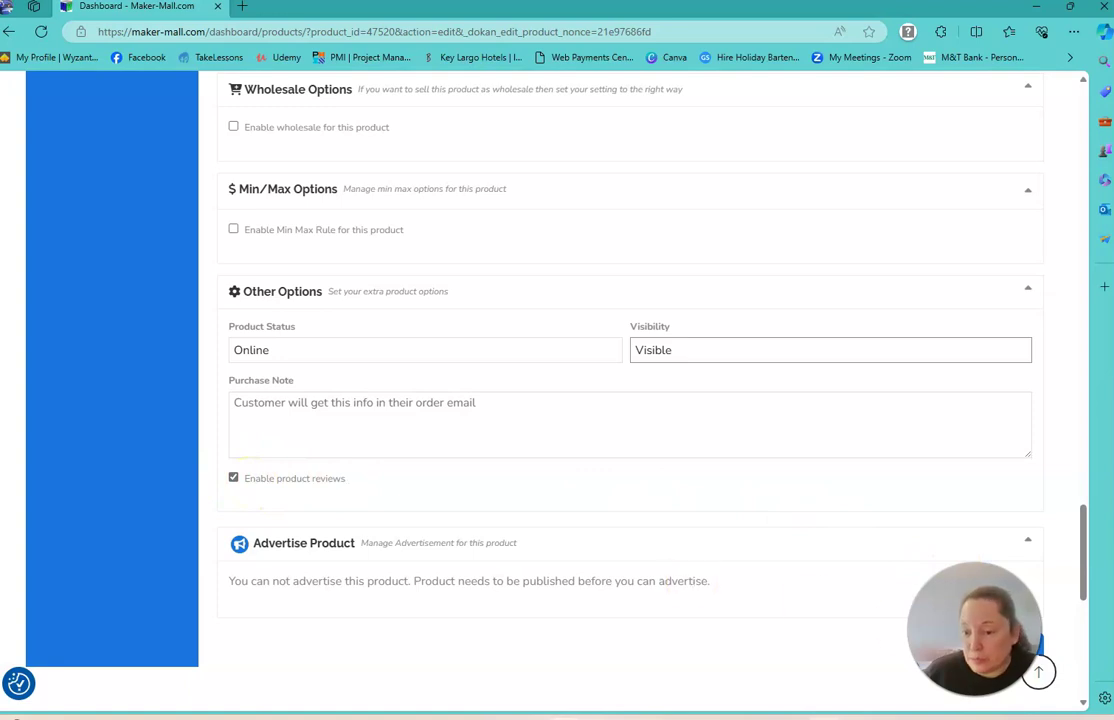
{"action": "left_click", "coordinate": [1042, 649]}
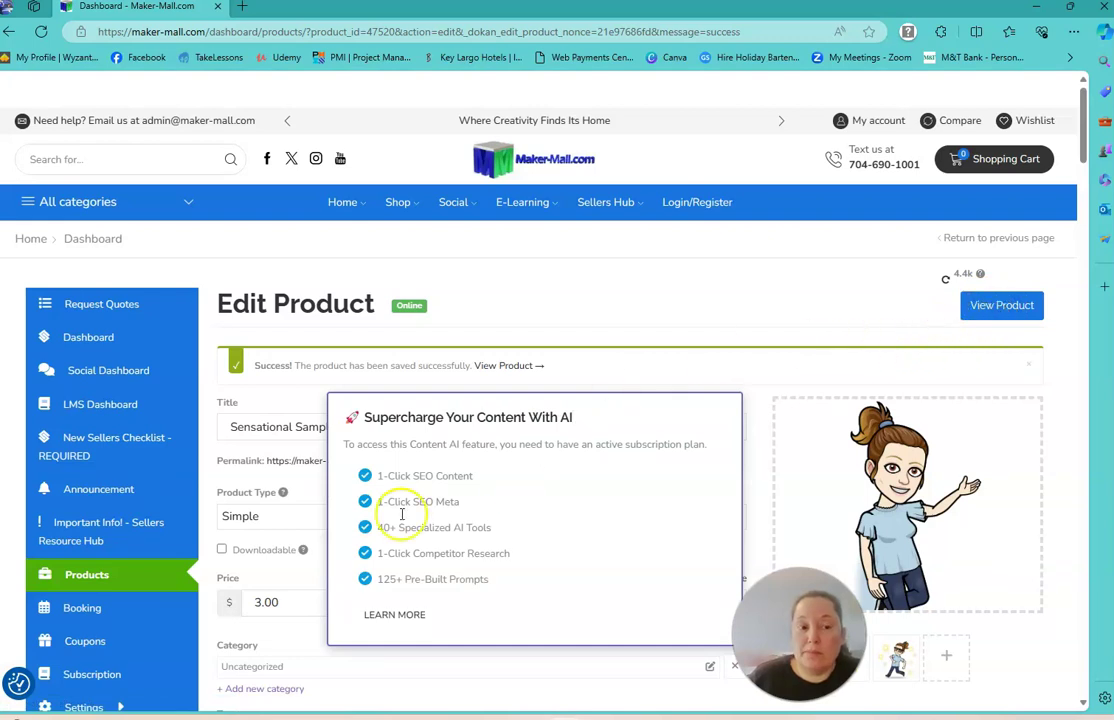
- Open the saved product's public page and check its gallery images, price, SKU, tags and description
{"action": "left_click", "coordinate": [85, 686]}
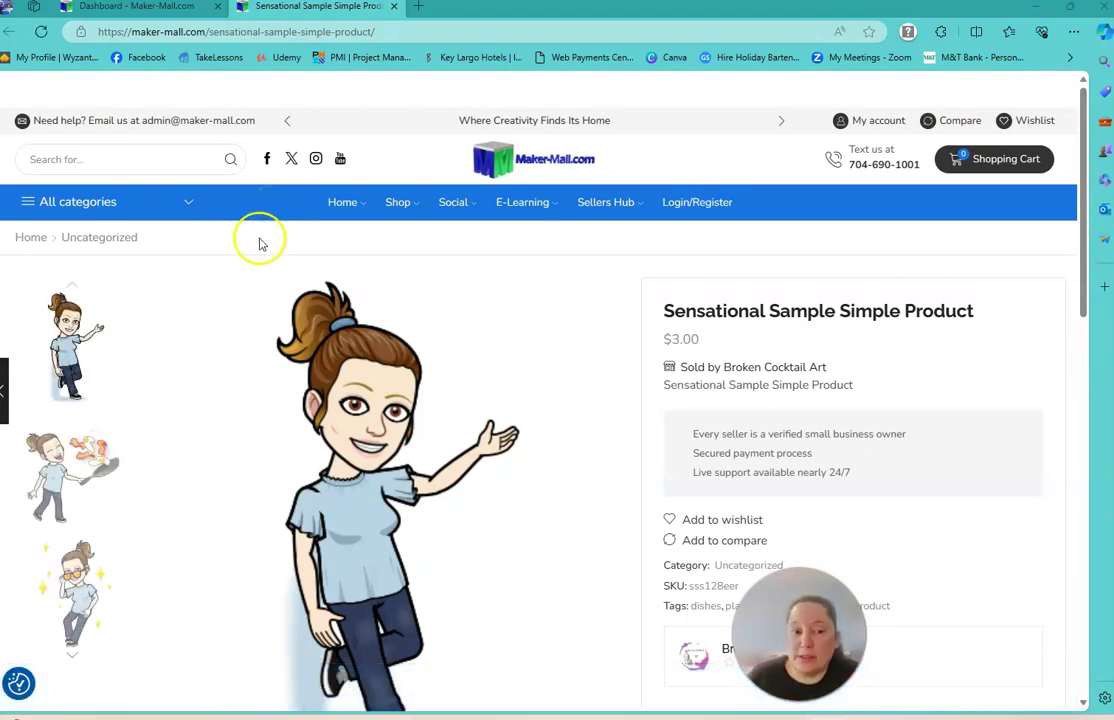
{"action": "scroll", "coordinate": [365, 500], "scroll_direction": "down", "scroll_amount": 1}
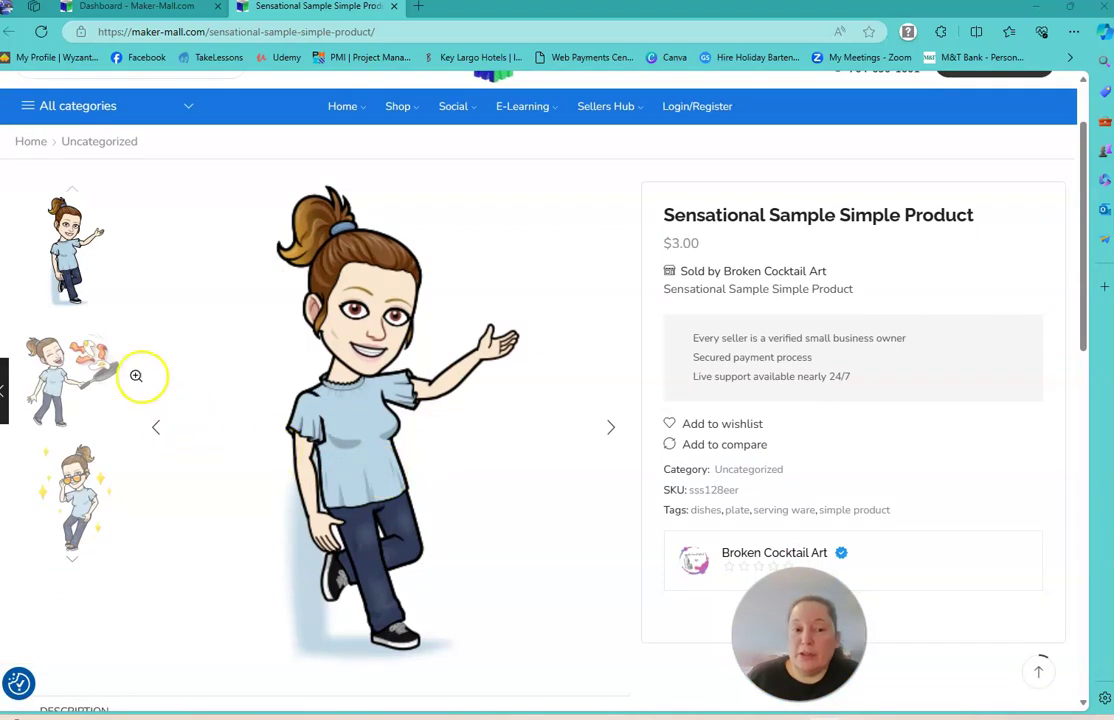
{"action": "left_click", "coordinate": [70, 347]}
{"action": "left_click", "coordinate": [75, 462]}
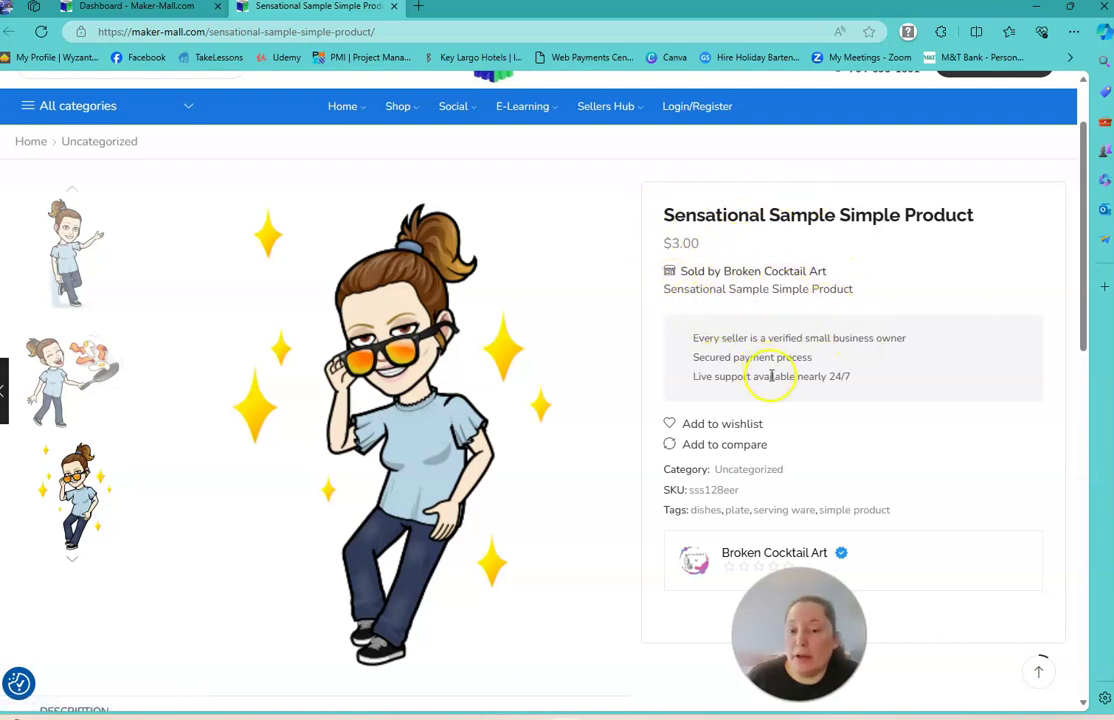
{"action": "scroll", "coordinate": [771, 376], "scroll_direction": "down", "scroll_amount": 1}
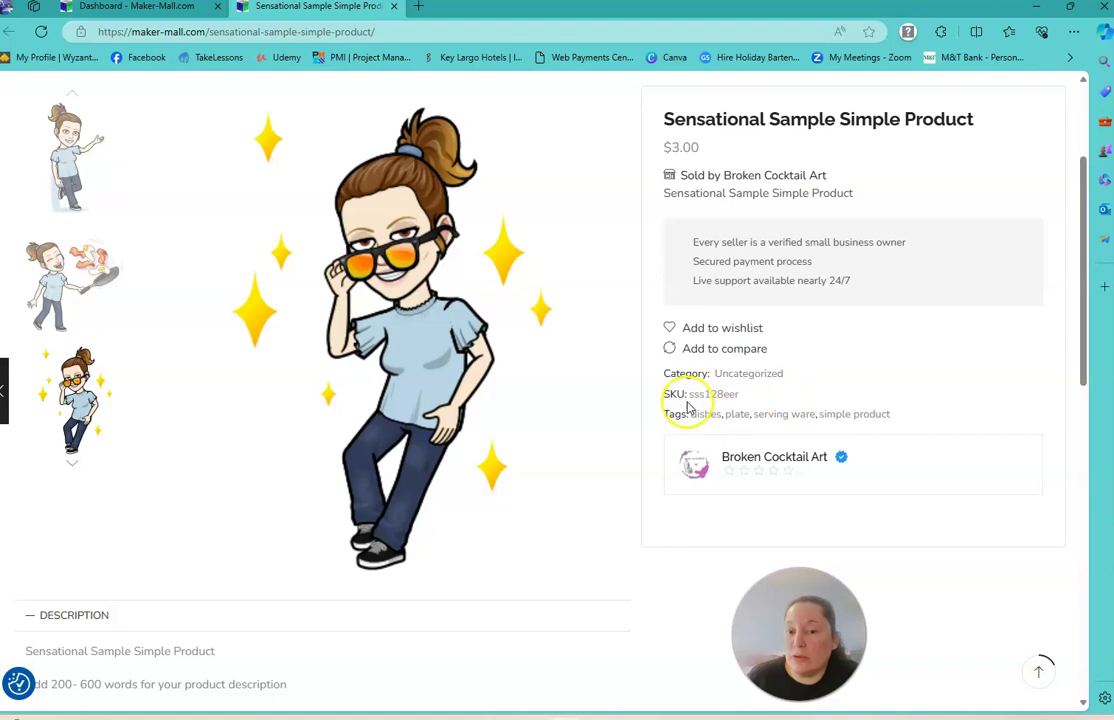
{"action": "scroll", "coordinate": [868, 310], "scroll_direction": "down", "scroll_amount": 1}
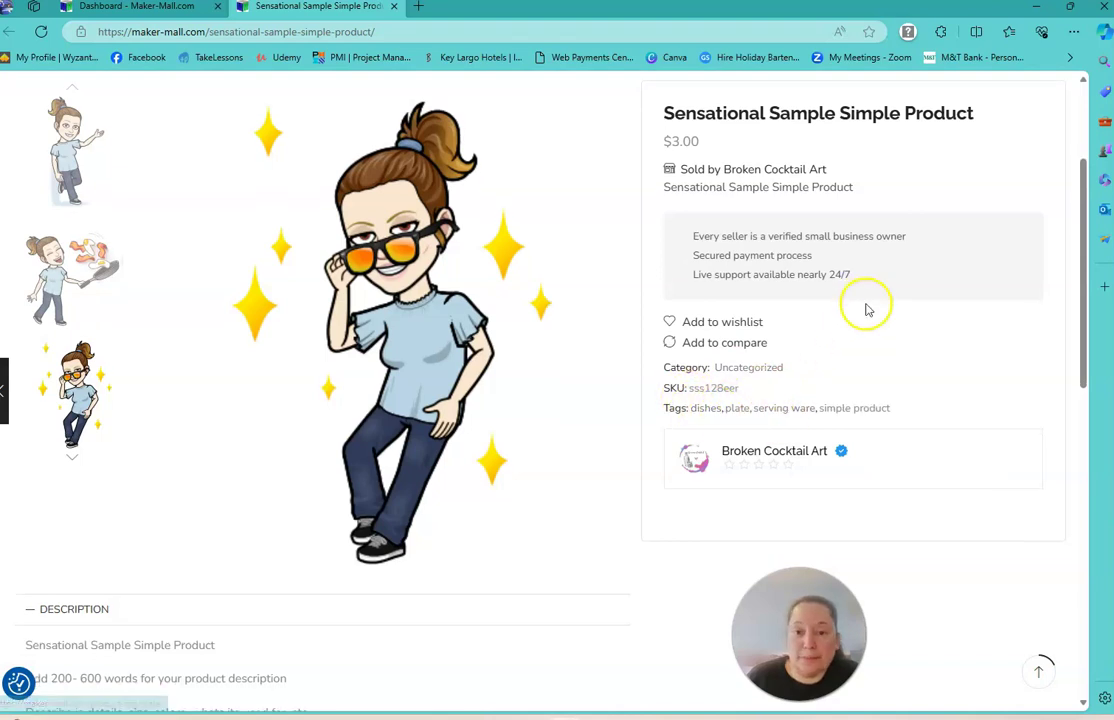
{"action": "scroll", "coordinate": [868, 310], "scroll_direction": "down", "scroll_amount": 4}
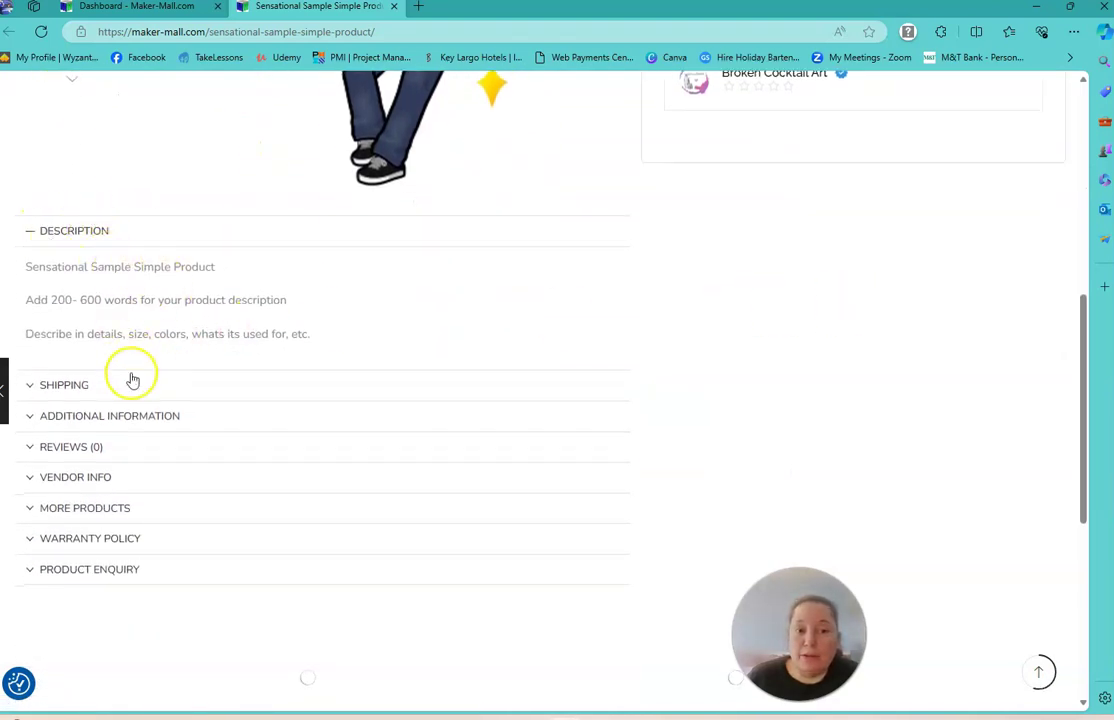
- Examine the product page's shipping, additional information, vendor info, more products, warranty policy and product enquiry sections
{"action": "left_click", "coordinate": [42, 389]}
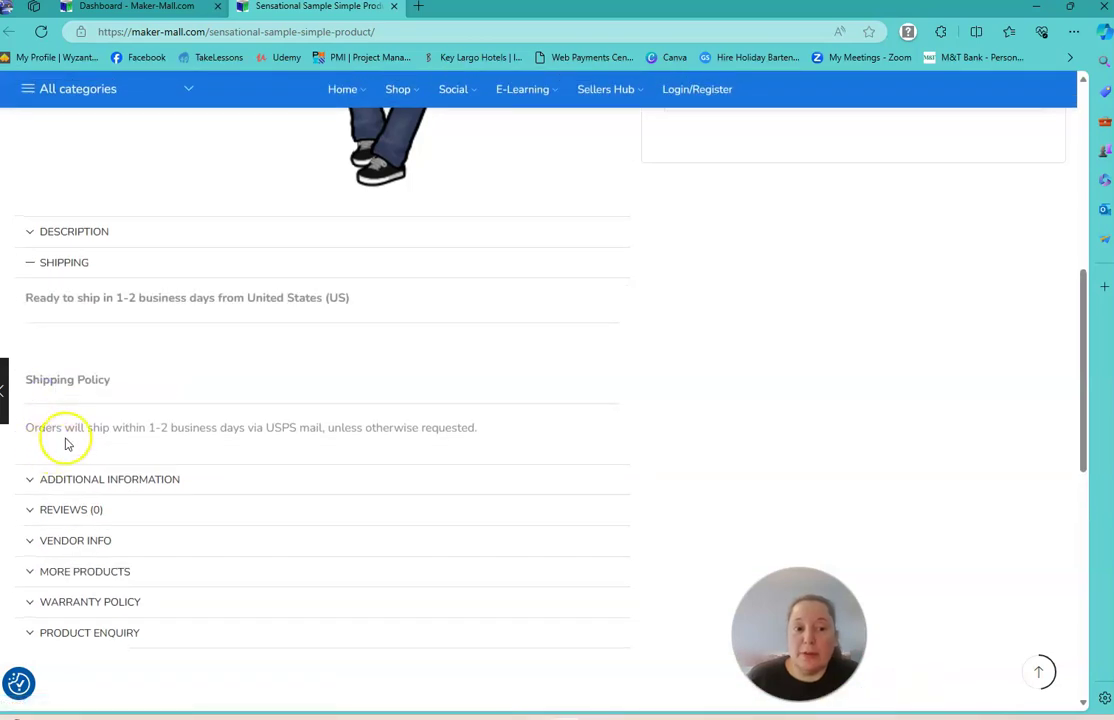
{"action": "left_click", "coordinate": [34, 481]}
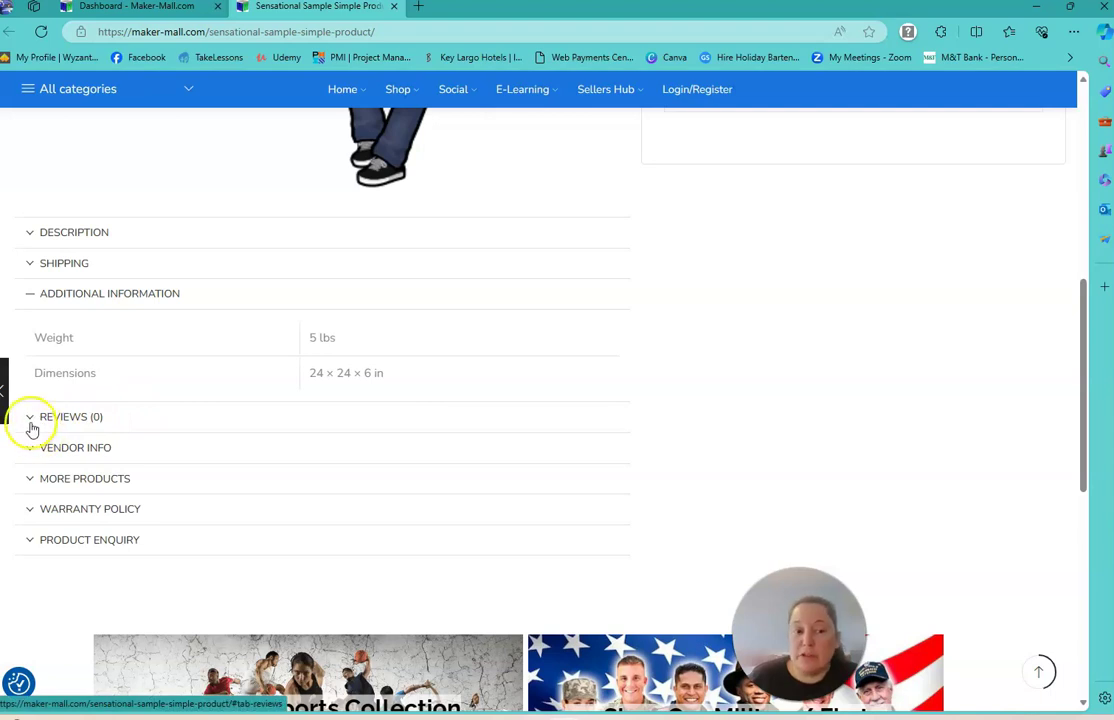
{"action": "left_click", "coordinate": [30, 447]}
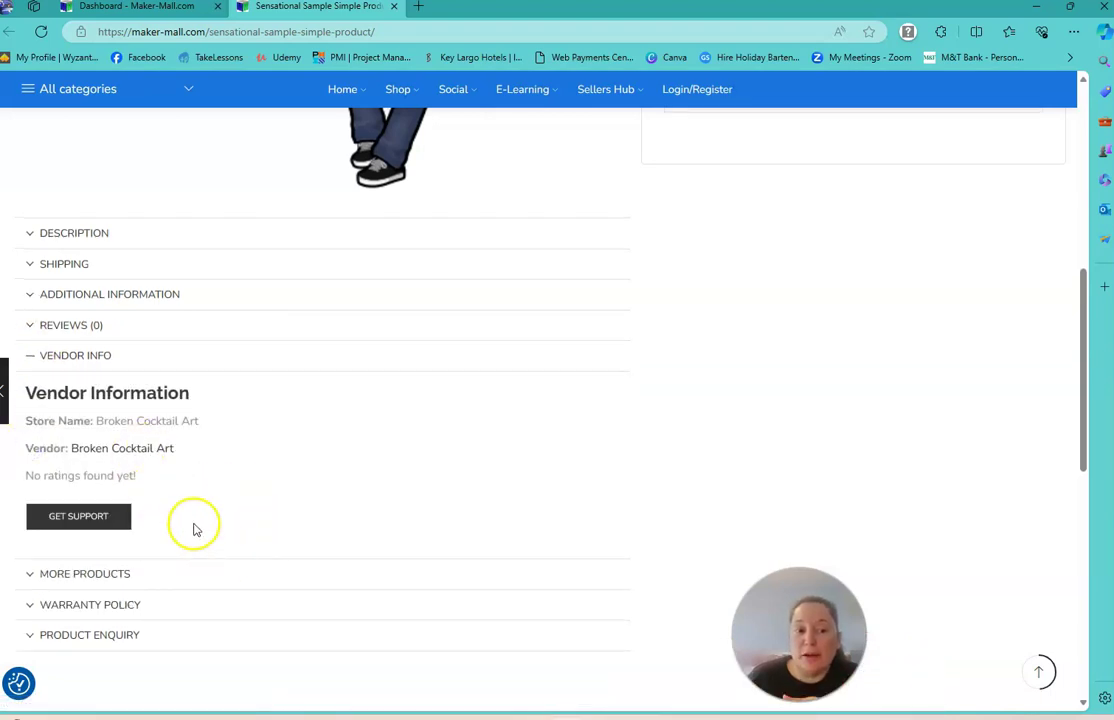
{"action": "scroll", "coordinate": [196, 529], "scroll_direction": "down", "scroll_amount": 2}
{"action": "left_click", "coordinate": [30, 381]}
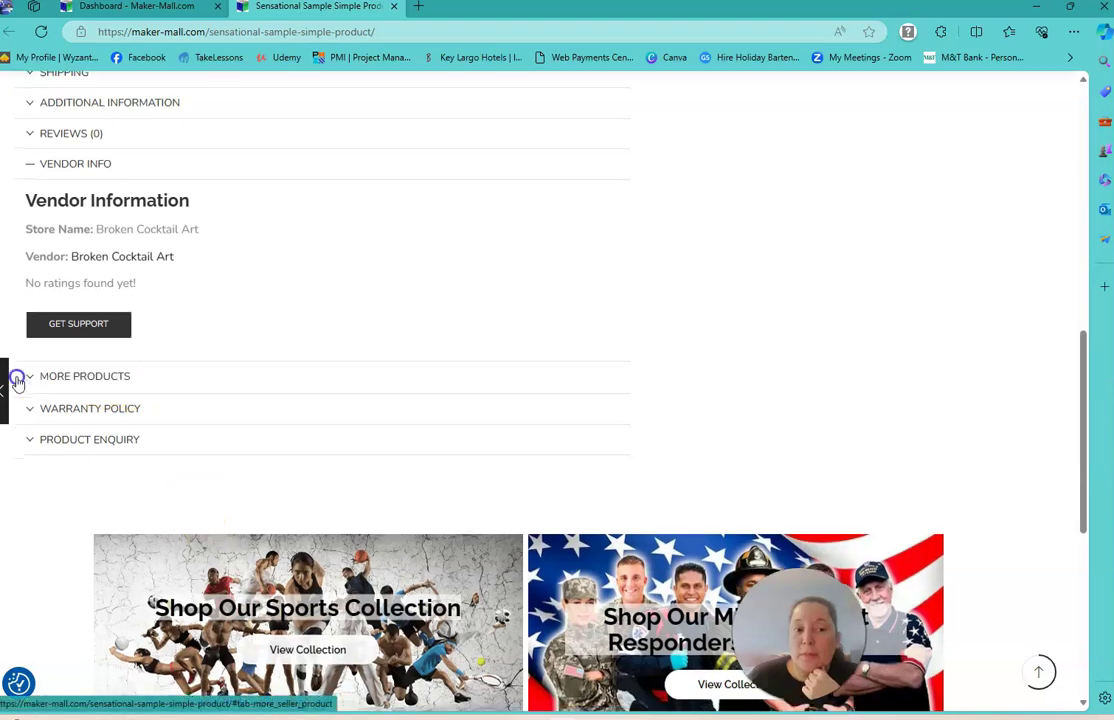
{"action": "scroll", "coordinate": [507, 453], "scroll_direction": "down", "scroll_amount": 4}
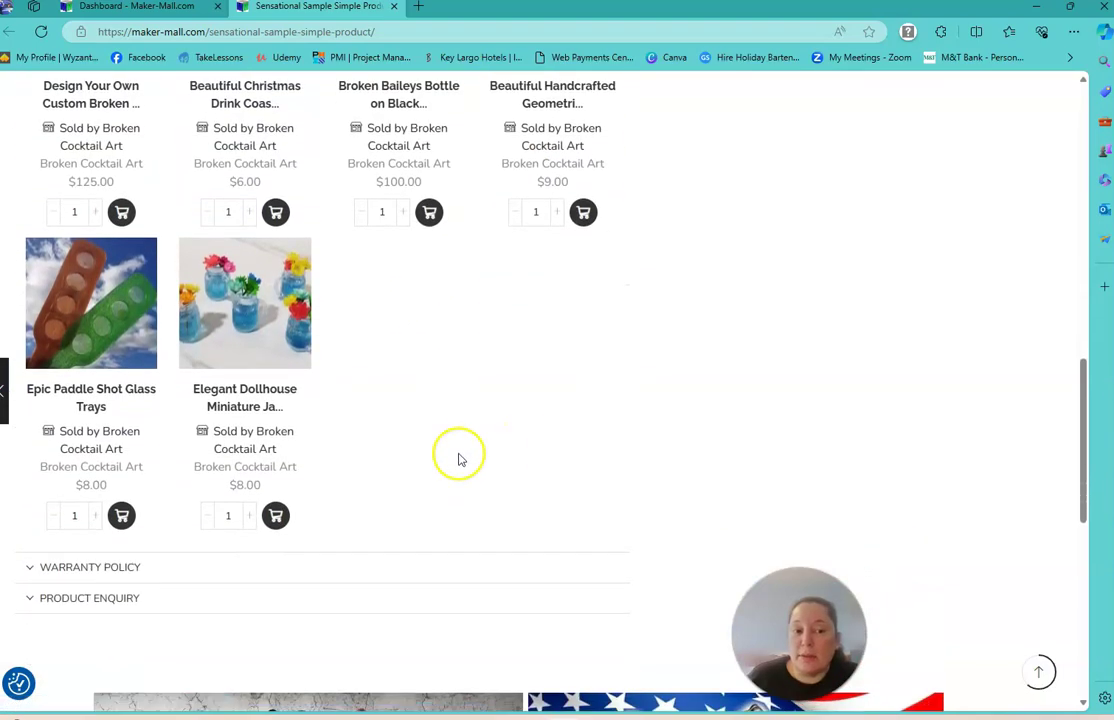
{"action": "left_click", "coordinate": [36, 483]}
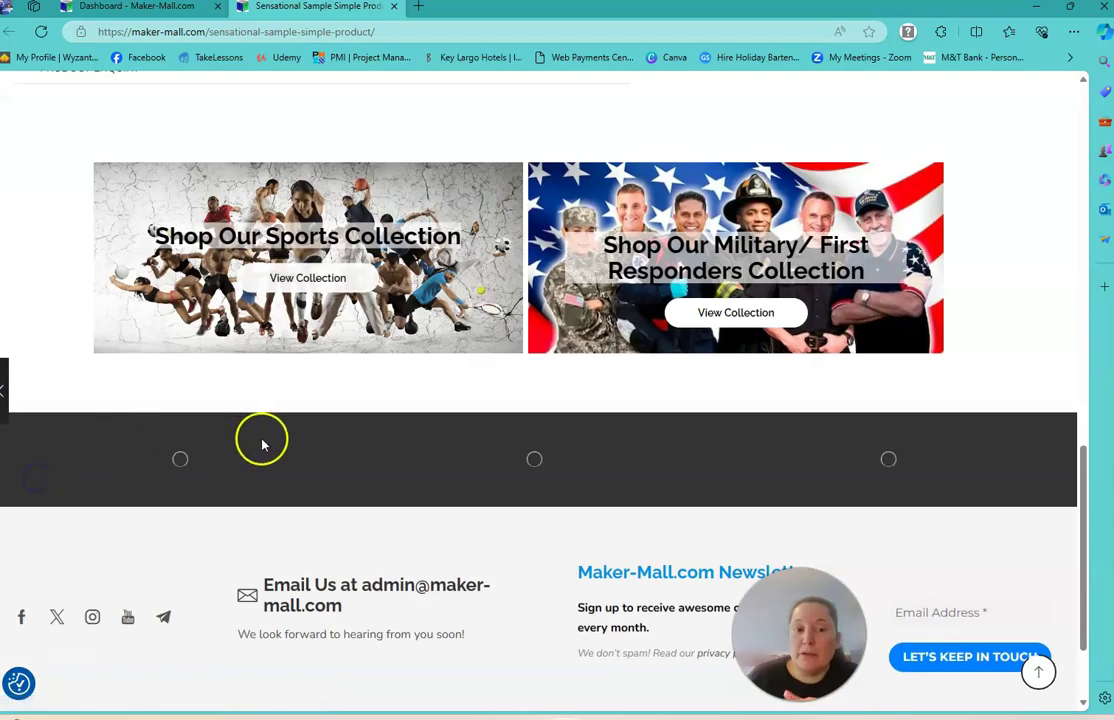
{"action": "left_click", "coordinate": [36, 458]}
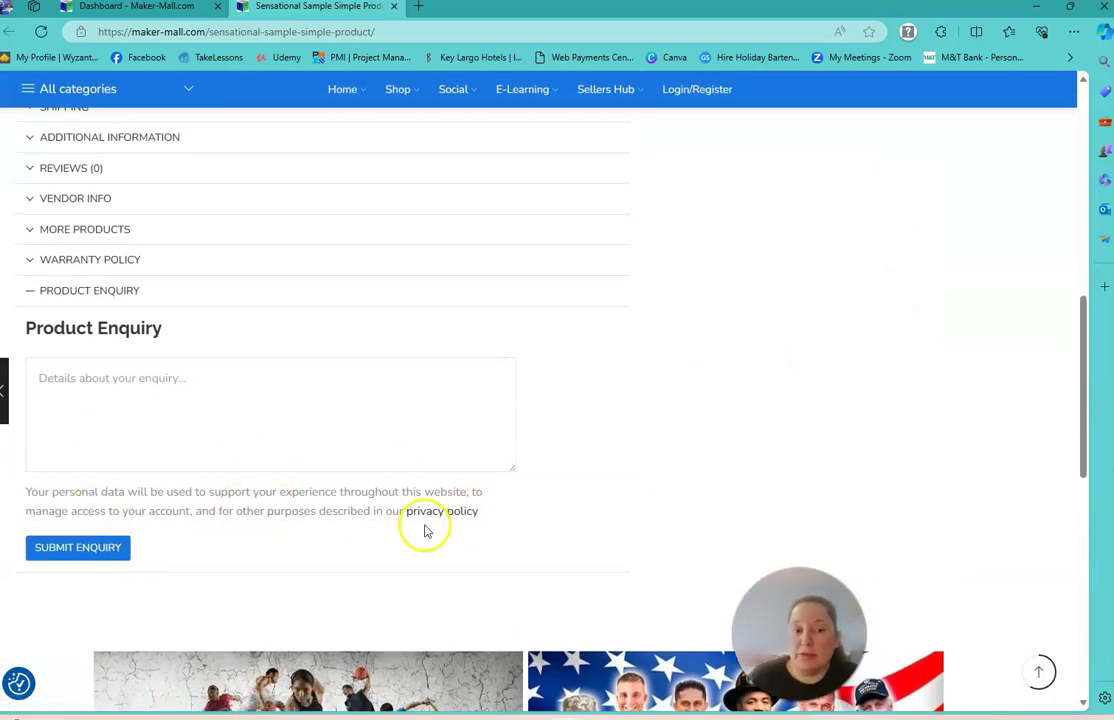
{"action": "scroll", "coordinate": [425, 529], "scroll_direction": "up", "scroll_amount": 5}
{"action": "scroll", "coordinate": [425, 529], "scroll_direction": "up", "scroll_amount": 3}
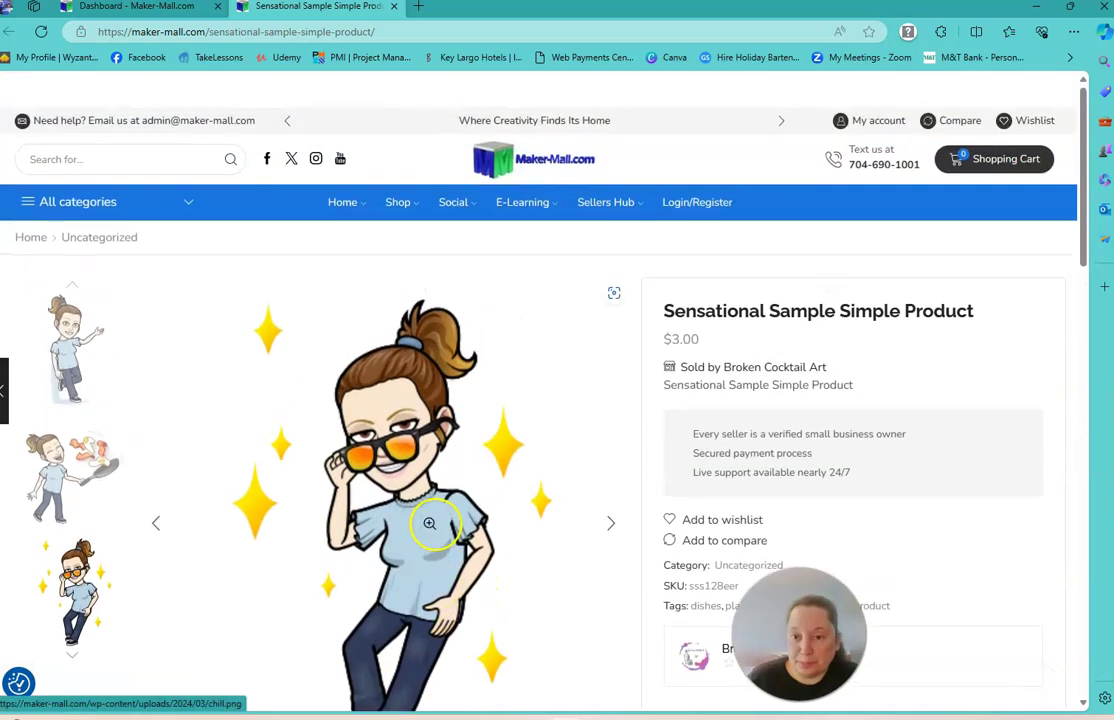